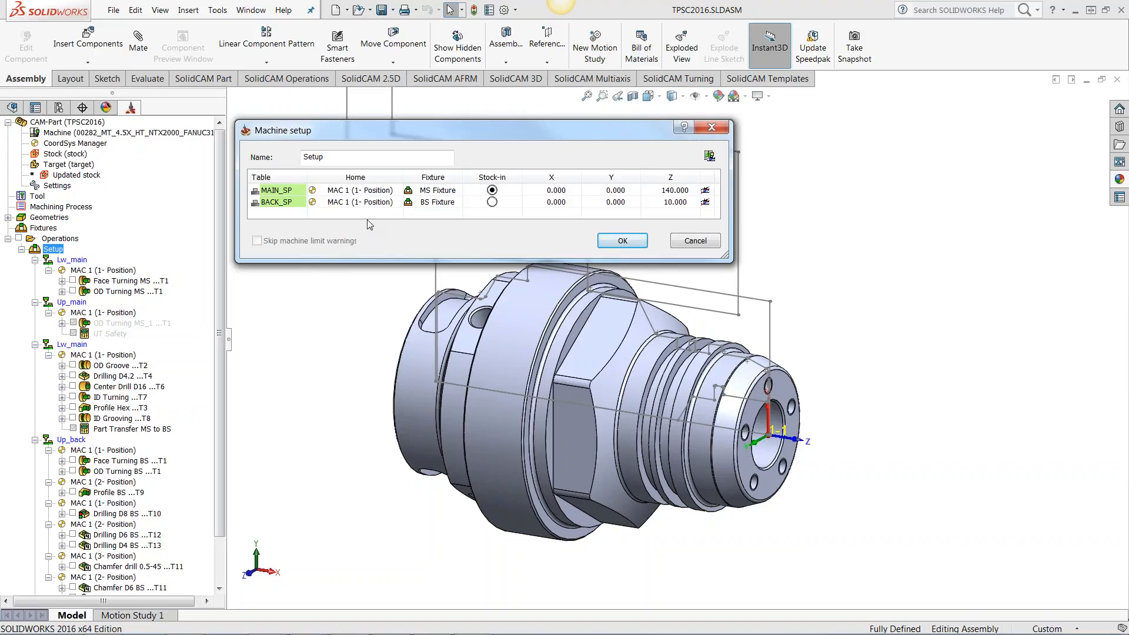
Step: Open the machine preview from the setup and examine the stock clamped in the main spindle, then close the preview
{"action": "left_click", "coordinate": [286, 196]}
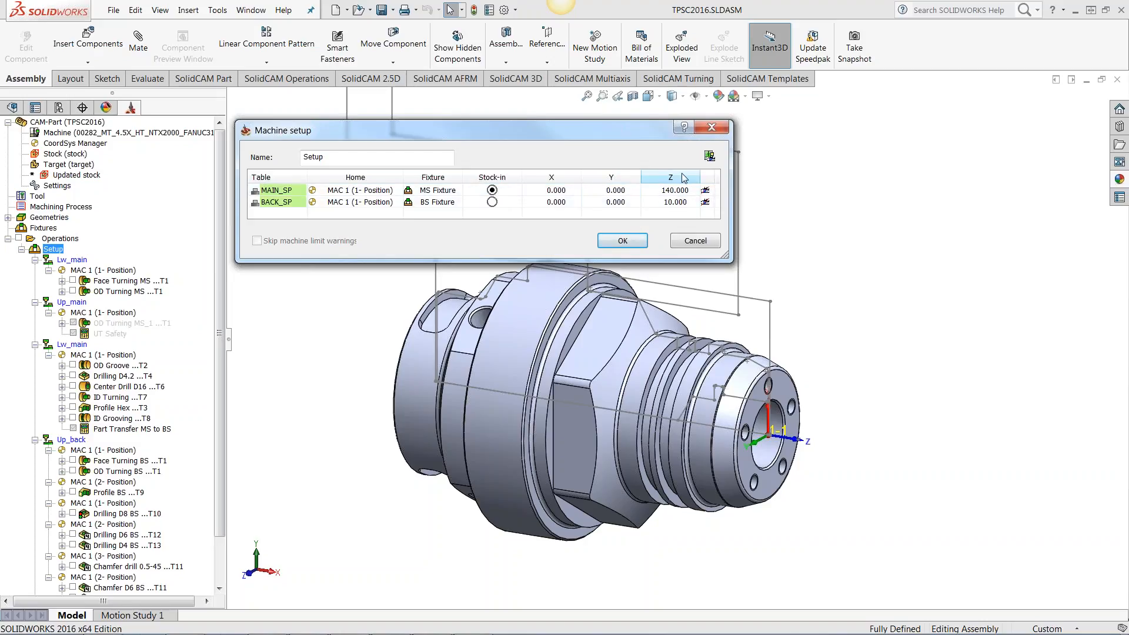
{"action": "left_click", "coordinate": [710, 156]}
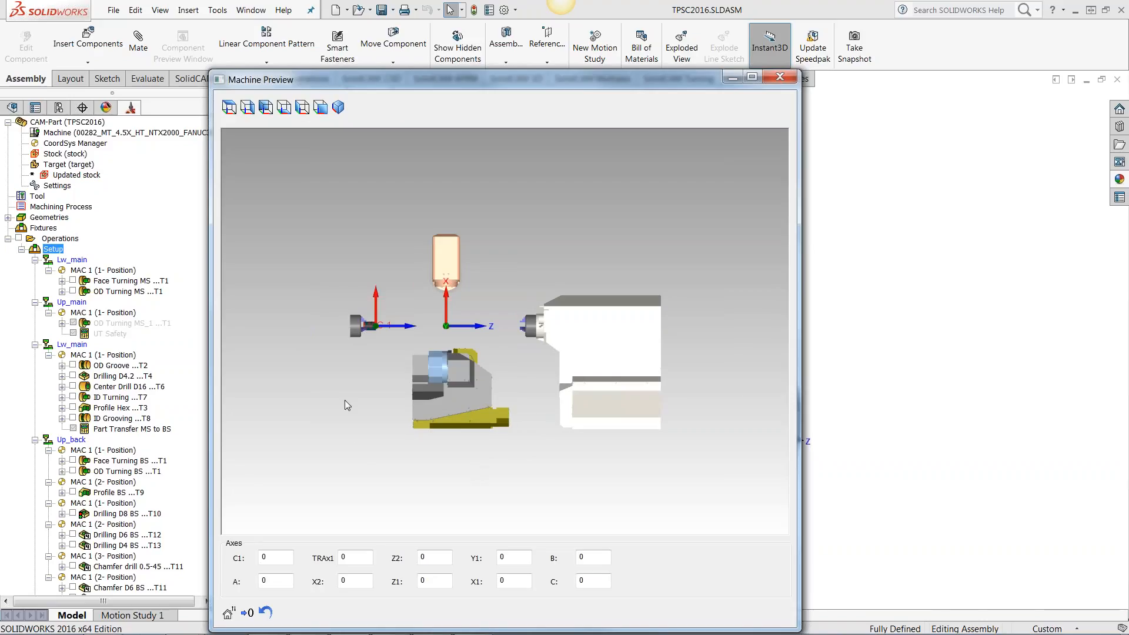
{"action": "scroll", "coordinate": [348, 395], "scroll_direction": "up", "scroll_amount": 3}
{"action": "scroll", "coordinate": [523, 370], "scroll_direction": "up", "scroll_amount": 2}
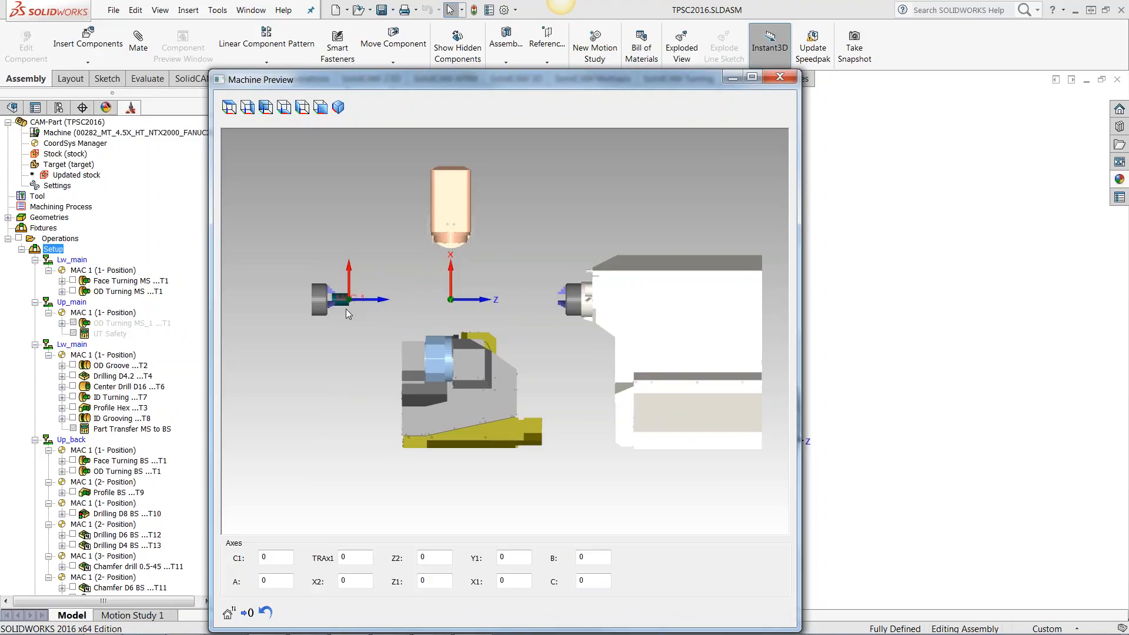
{"action": "scroll", "coordinate": [349, 301], "scroll_direction": "up", "scroll_amount": 3}
{"action": "scroll", "coordinate": [341, 300], "scroll_direction": "up", "scroll_amount": 5}
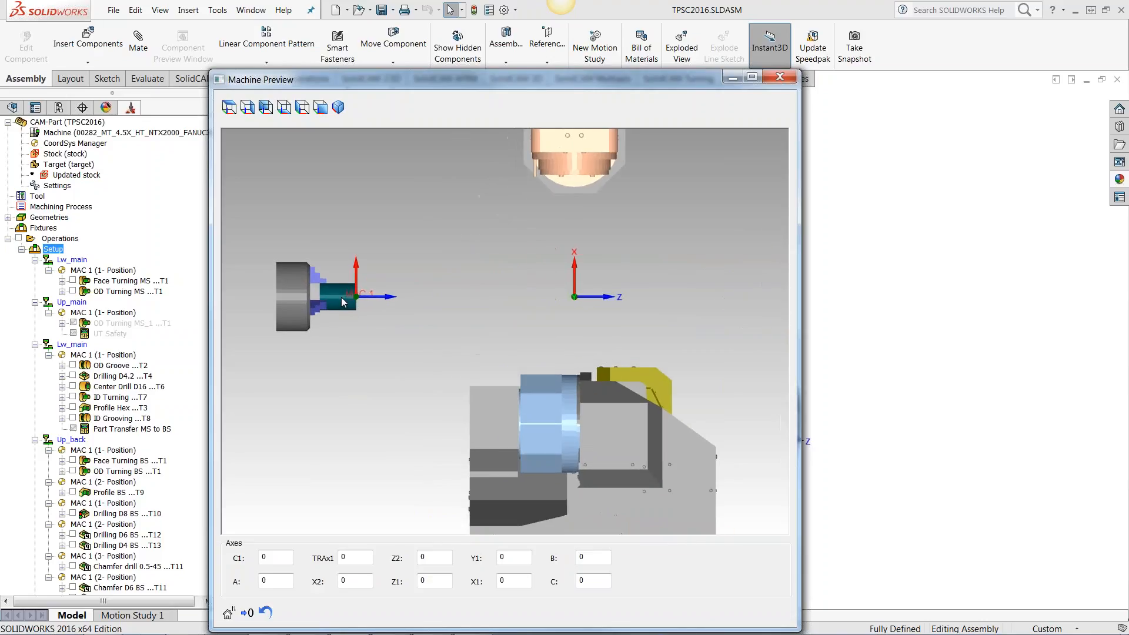
{"action": "scroll", "coordinate": [341, 297], "scroll_direction": "up", "scroll_amount": 1}
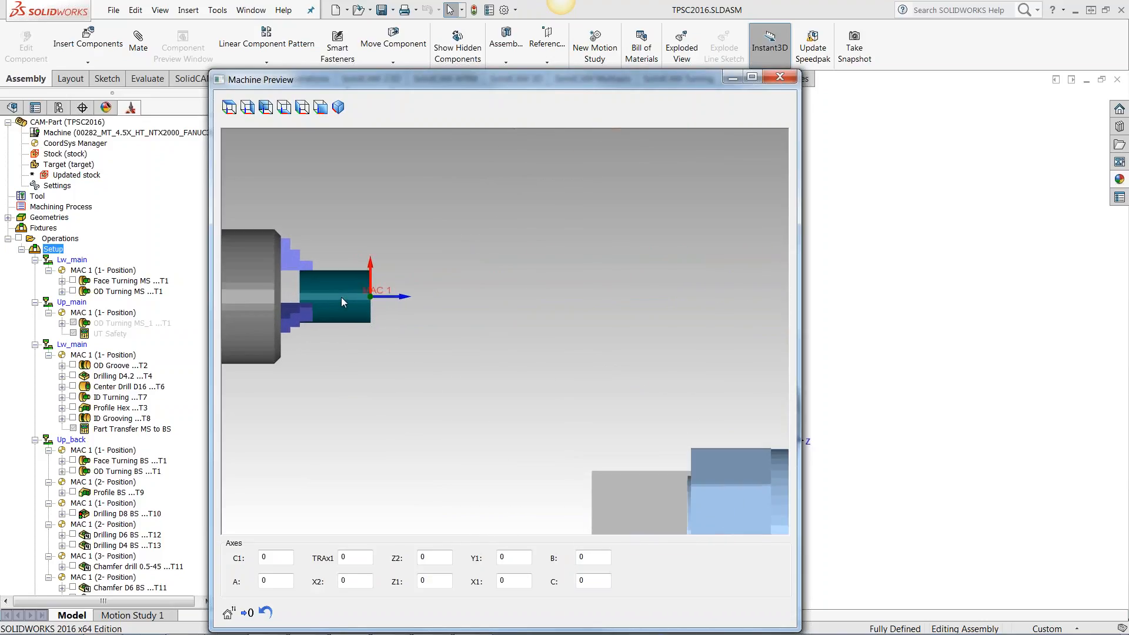
{"action": "scroll", "coordinate": [341, 297], "scroll_direction": "down", "scroll_amount": 8}
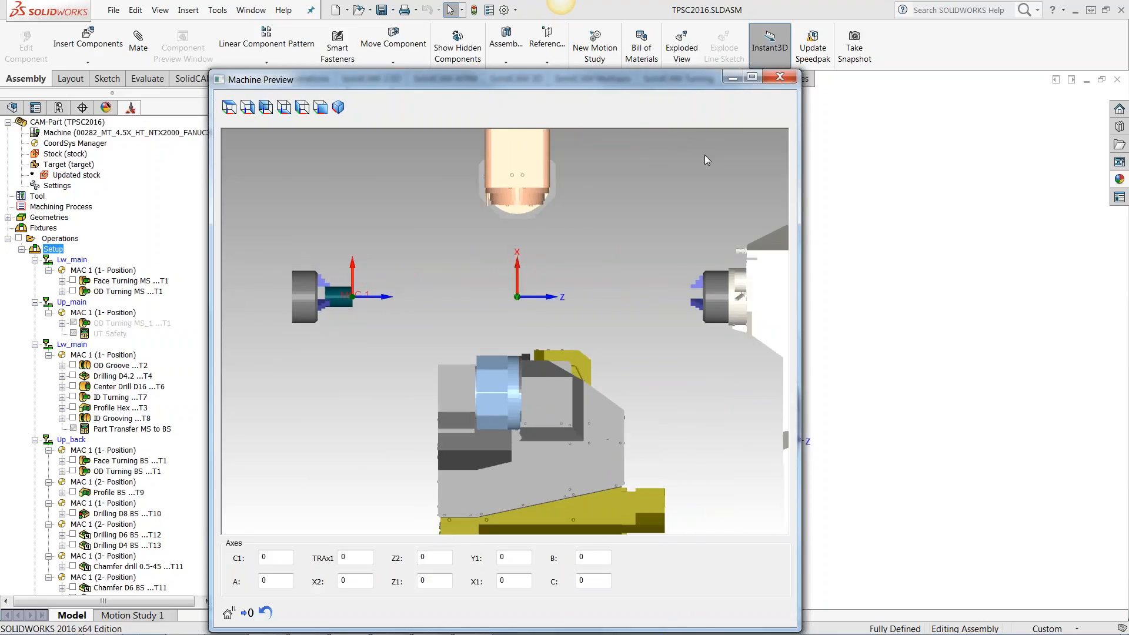
{"action": "left_click", "coordinate": [780, 76]}
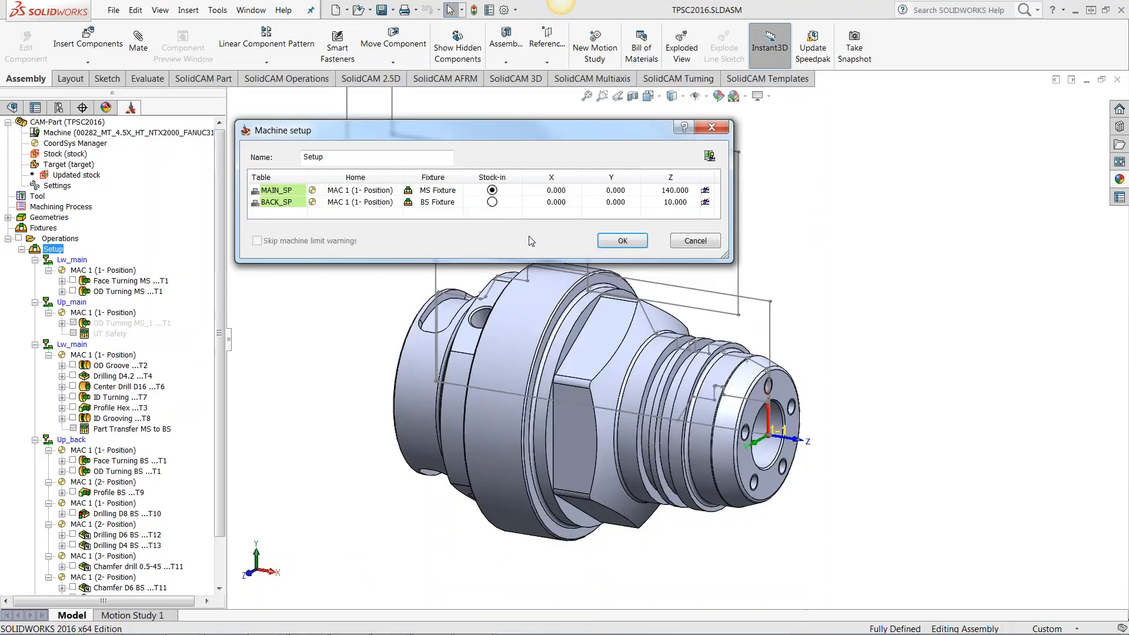
Step: Assign the stock-in to BACK_SP and check the stock's position on the back spindle in the machine preview
{"action": "left_click", "coordinate": [492, 202]}
{"action": "left_click", "coordinate": [710, 155]}
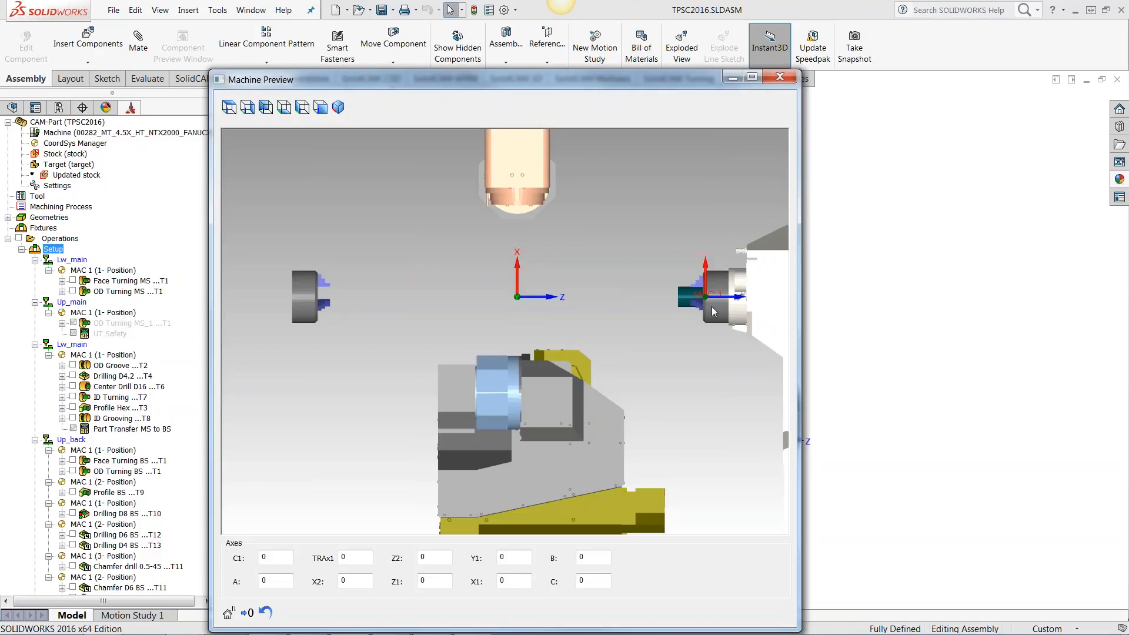
{"action": "scroll", "coordinate": [714, 312], "scroll_direction": "up", "scroll_amount": 5}
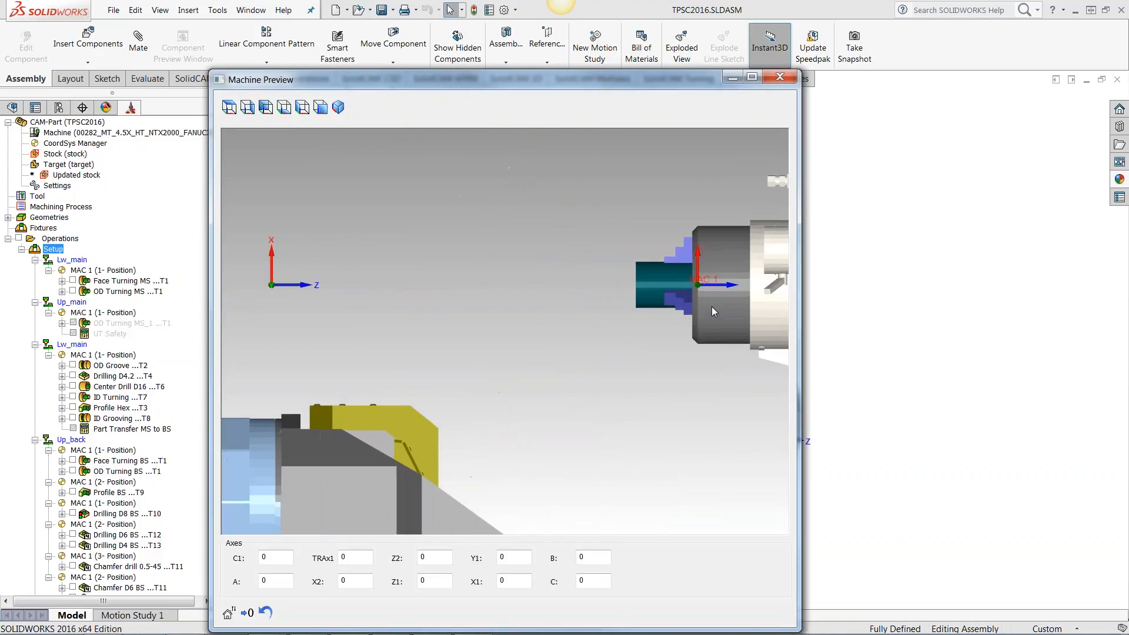
{"action": "scroll", "coordinate": [711, 306], "scroll_direction": "down", "scroll_amount": 5}
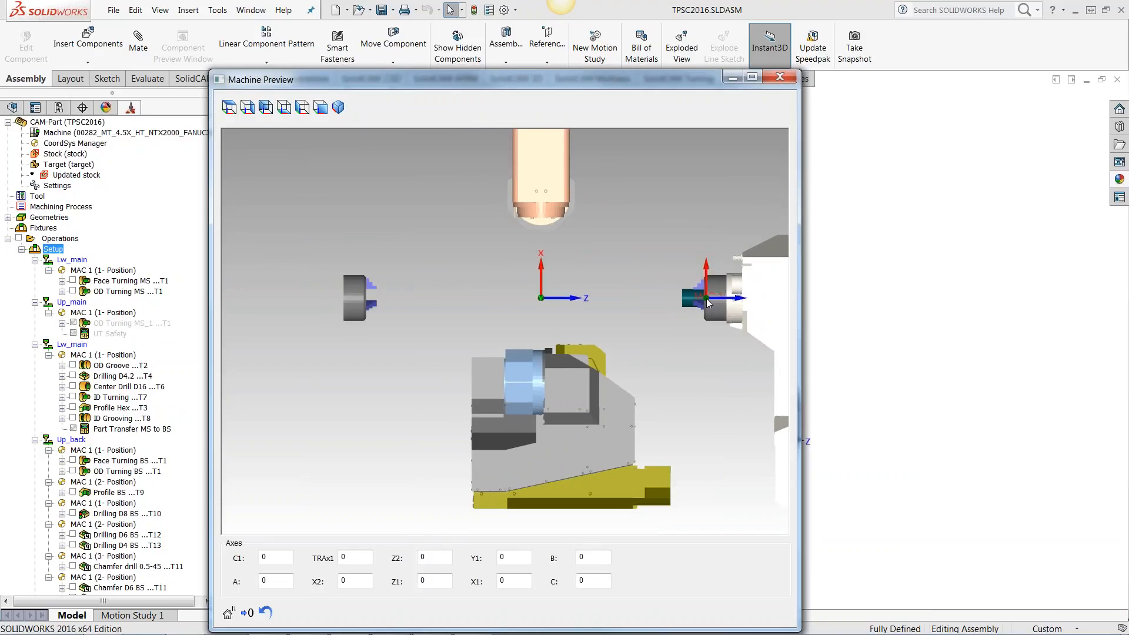
{"action": "left_click", "coordinate": [782, 80]}
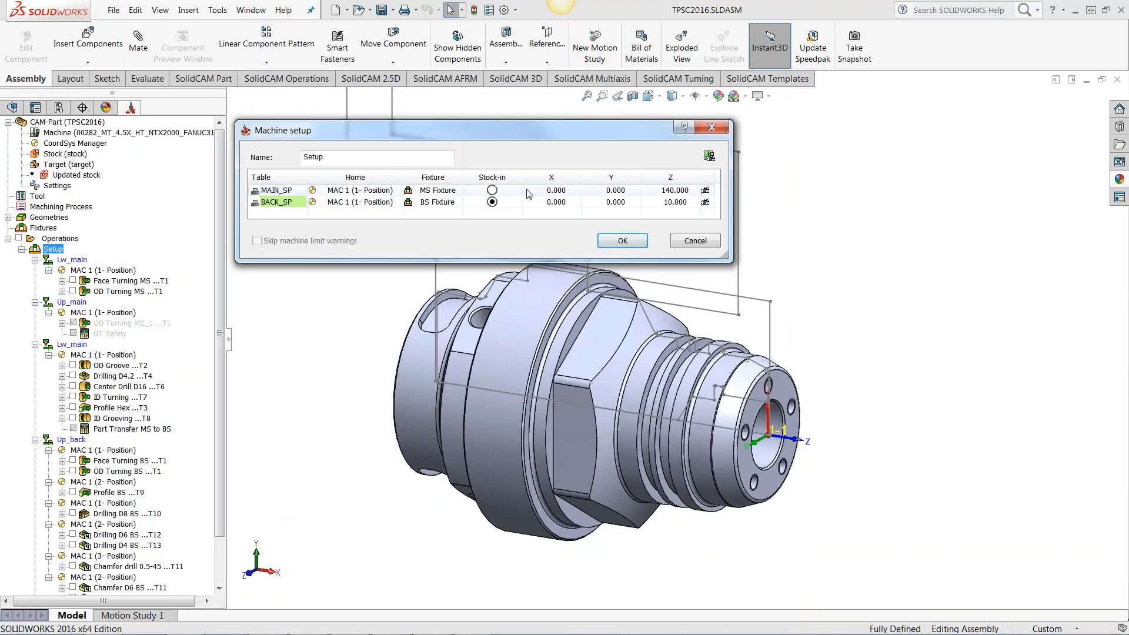
Step: Set the stock-in table back to MAIN_SP and accept the machine setup
{"action": "left_click", "coordinate": [492, 190]}
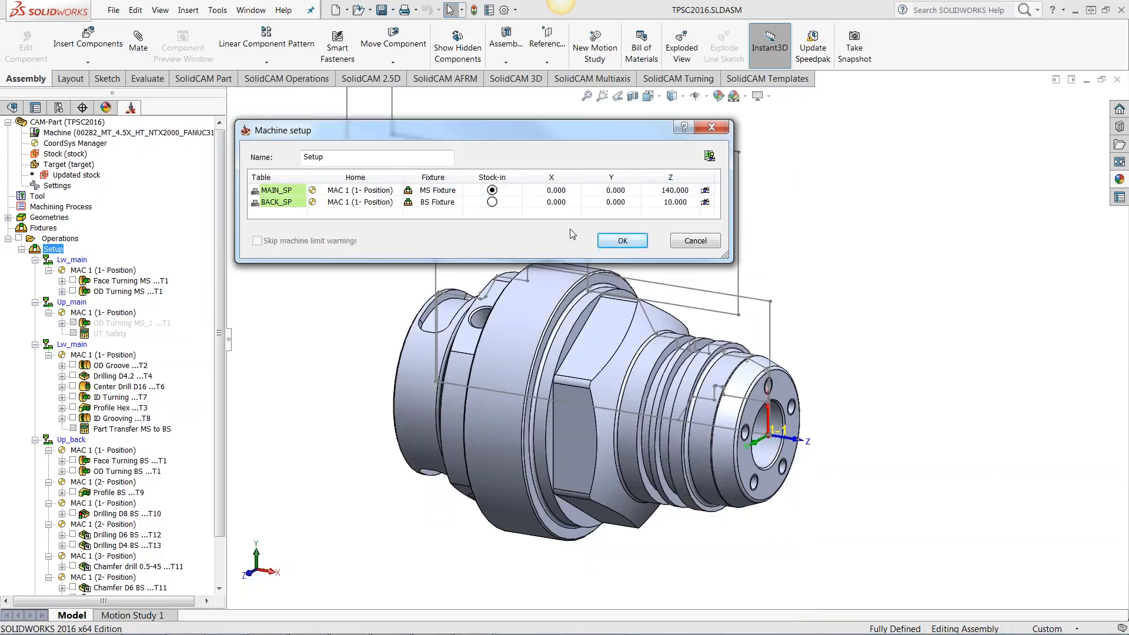
{"action": "left_click", "coordinate": [621, 243]}
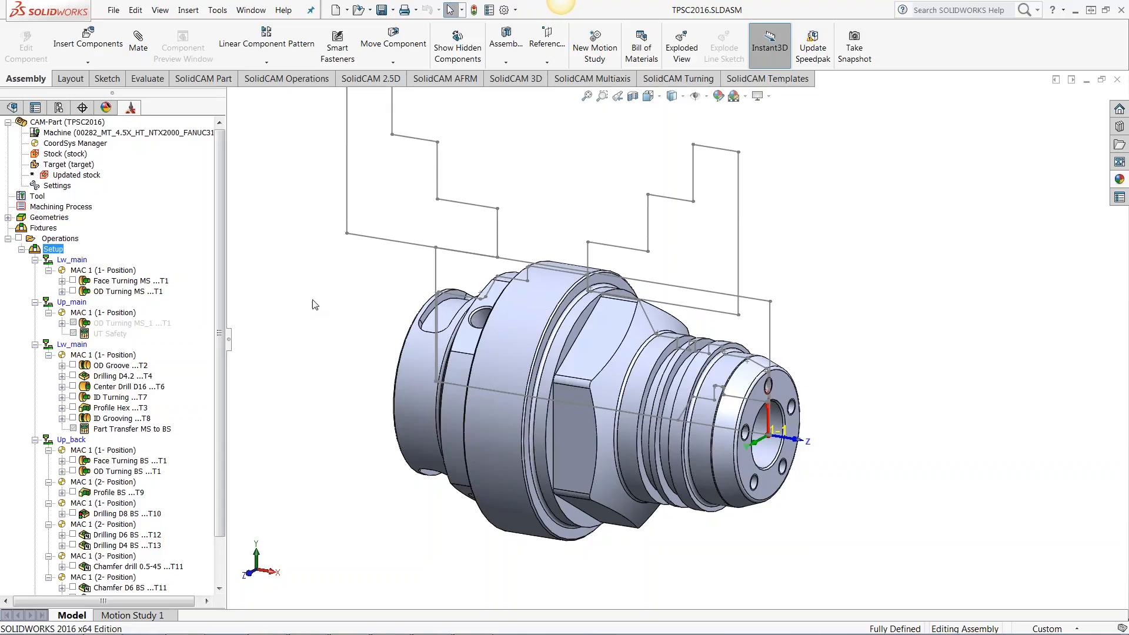
Step: Open the part tool table and display the mounting of tool 1 on the lower turret LW_TR
{"action": "double_click", "coordinate": [36, 198]}
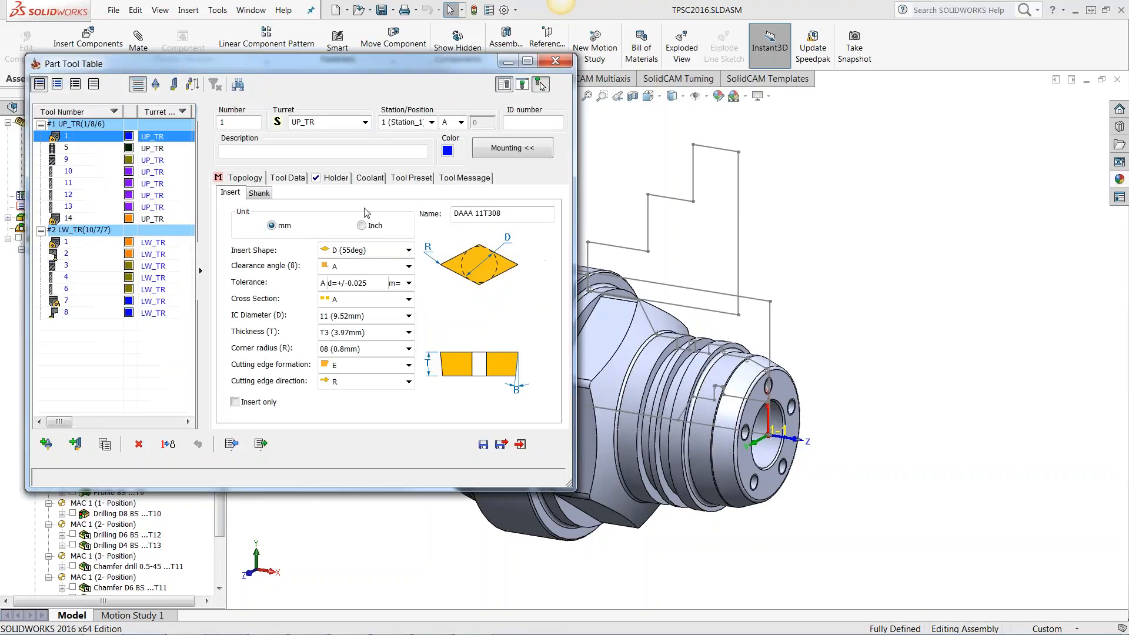
{"action": "left_click_drag", "start_coordinate": [320, 62], "coordinate": [479, 79]}
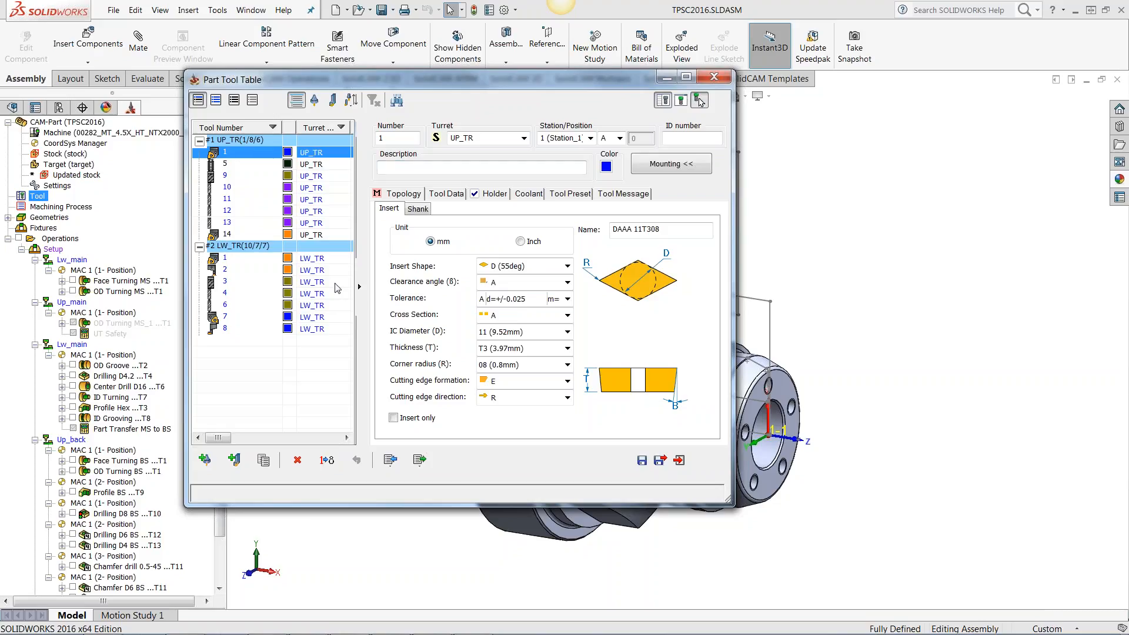
{"action": "left_click", "coordinate": [305, 259]}
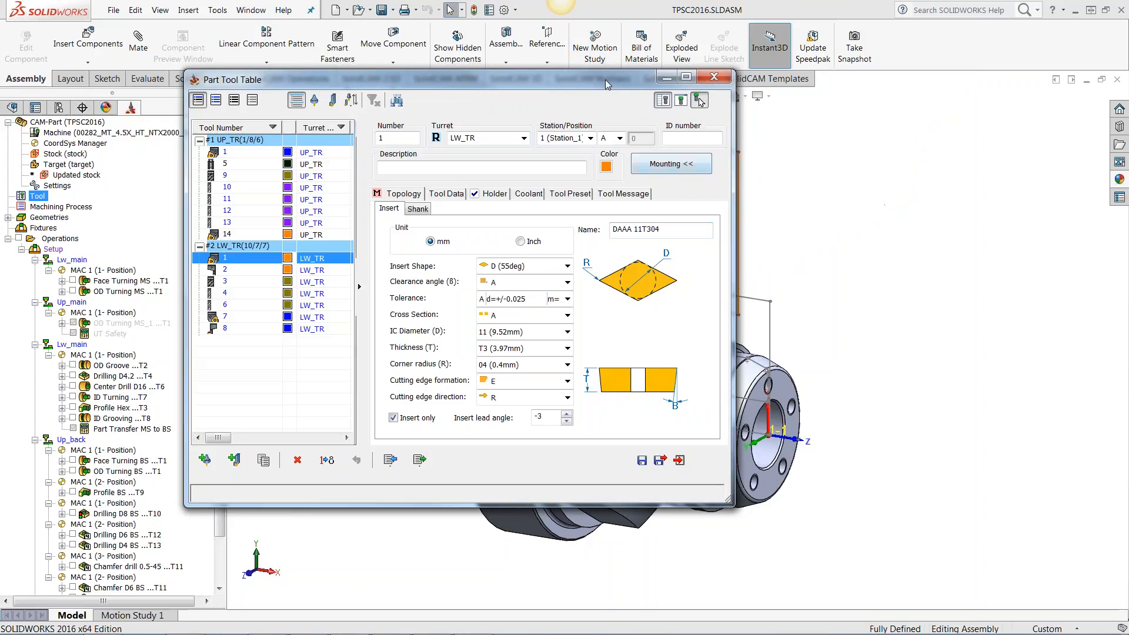
{"action": "left_click_drag", "start_coordinate": [603, 80], "coordinate": [435, 88]}
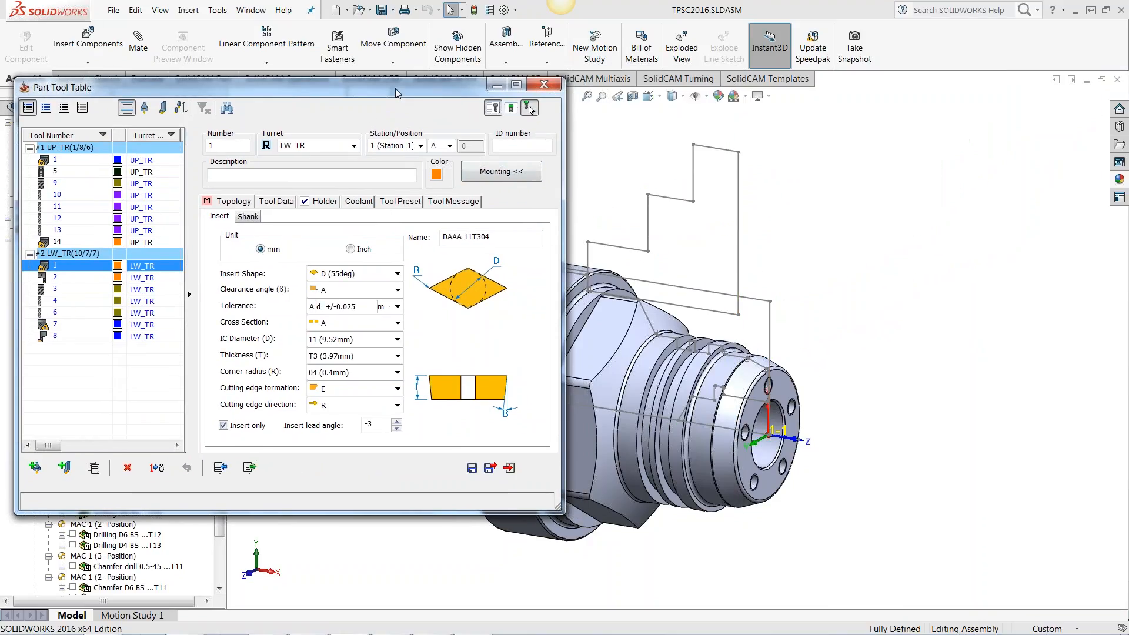
{"action": "left_click_drag", "start_coordinate": [395, 88], "coordinate": [531, 79]}
{"action": "left_click", "coordinate": [629, 161]}
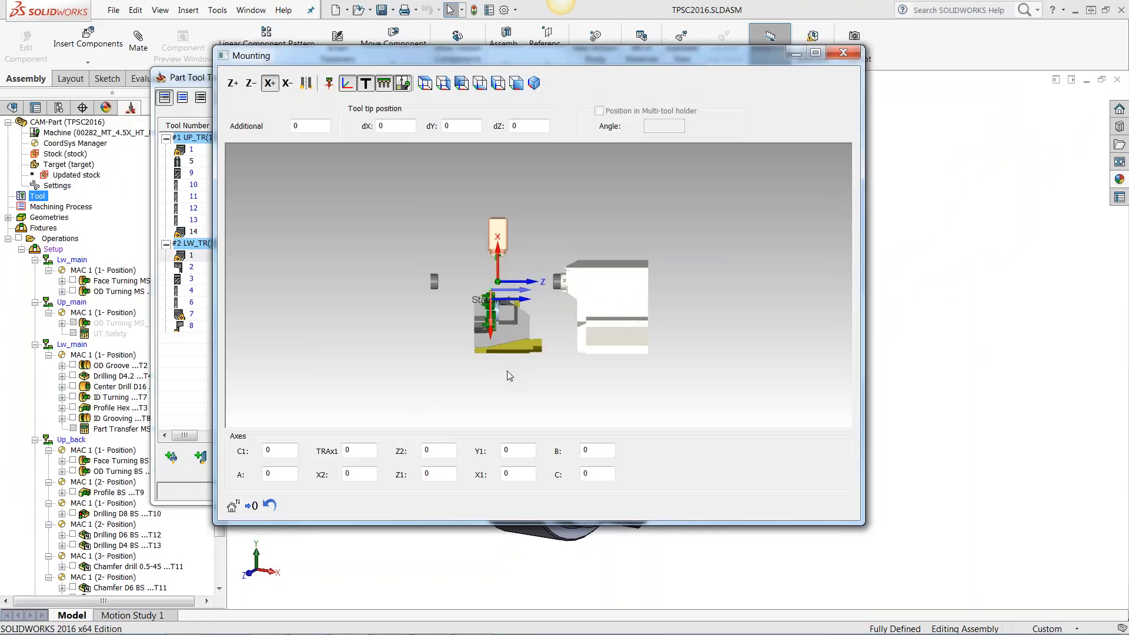
Step: Hide the machine and the other mounted tools to inspect tool 1 in its holder at Station_1
{"action": "scroll", "coordinate": [504, 350], "scroll_direction": "up", "scroll_amount": 2}
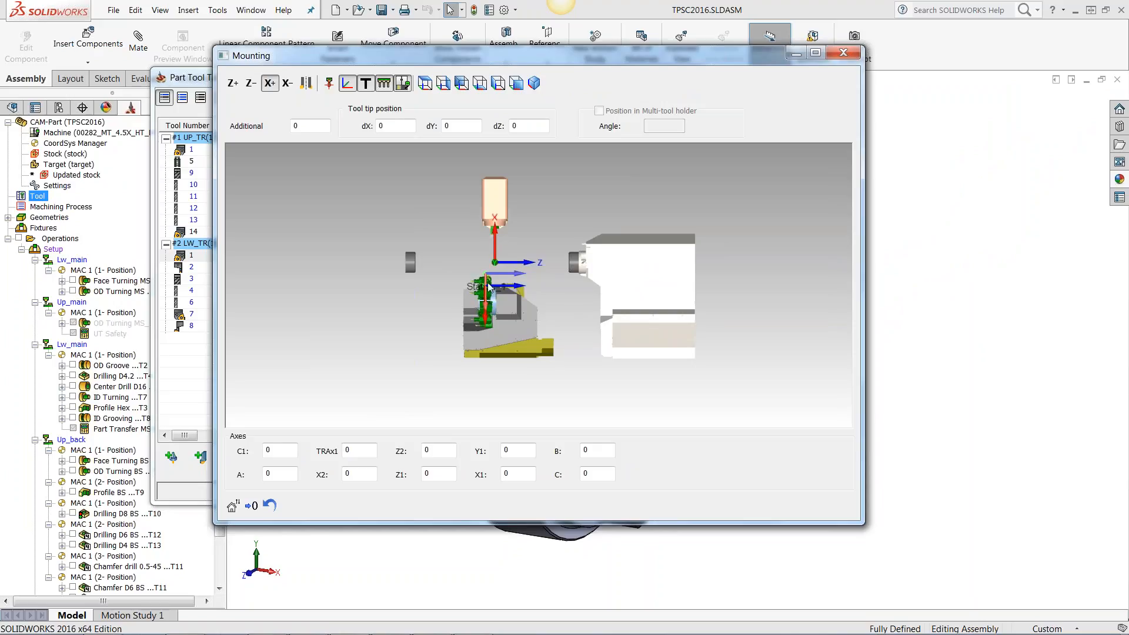
{"action": "left_click", "coordinate": [402, 84]}
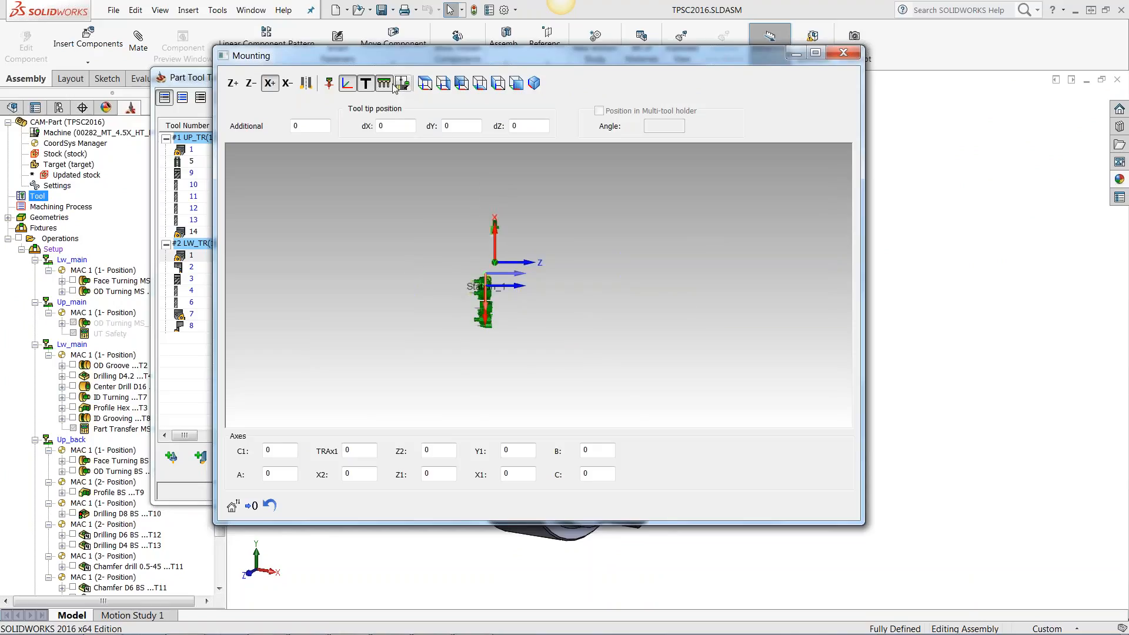
{"action": "scroll", "coordinate": [487, 287], "scroll_direction": "up", "scroll_amount": 9}
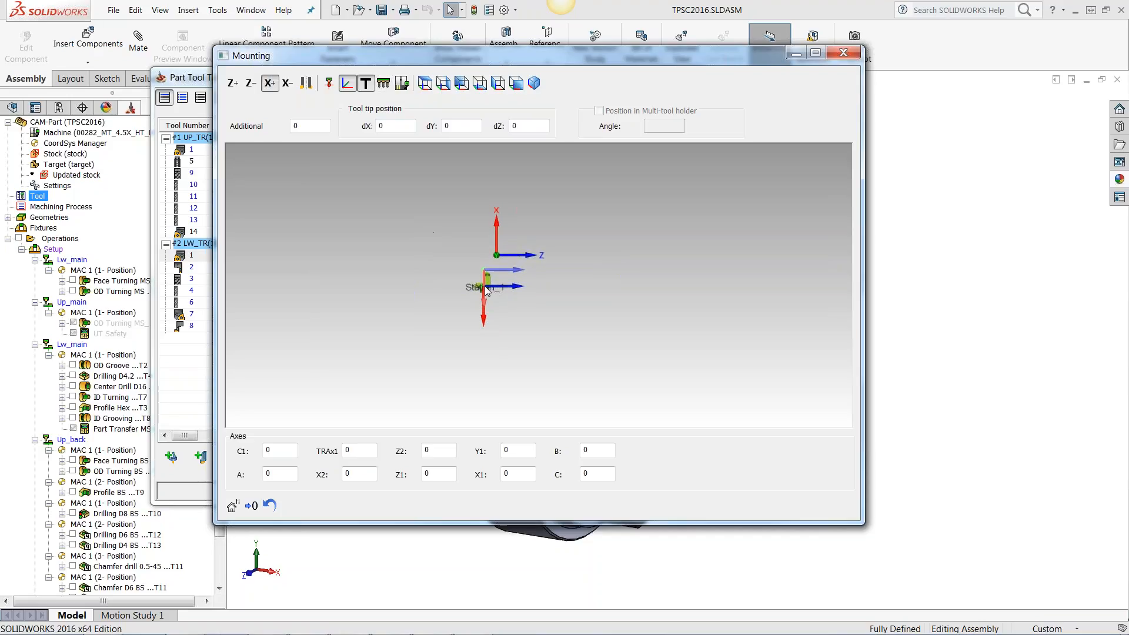
{"action": "scroll", "coordinate": [488, 290], "scroll_direction": "up", "scroll_amount": 10}
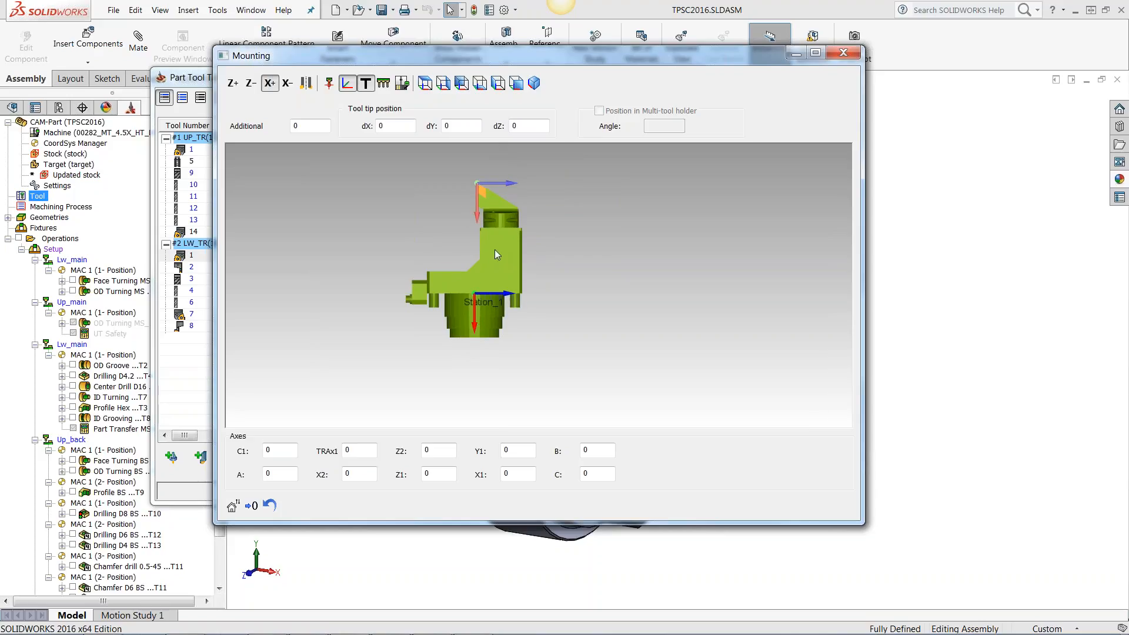
{"action": "scroll", "coordinate": [495, 250], "scroll_direction": "down", "scroll_amount": 2}
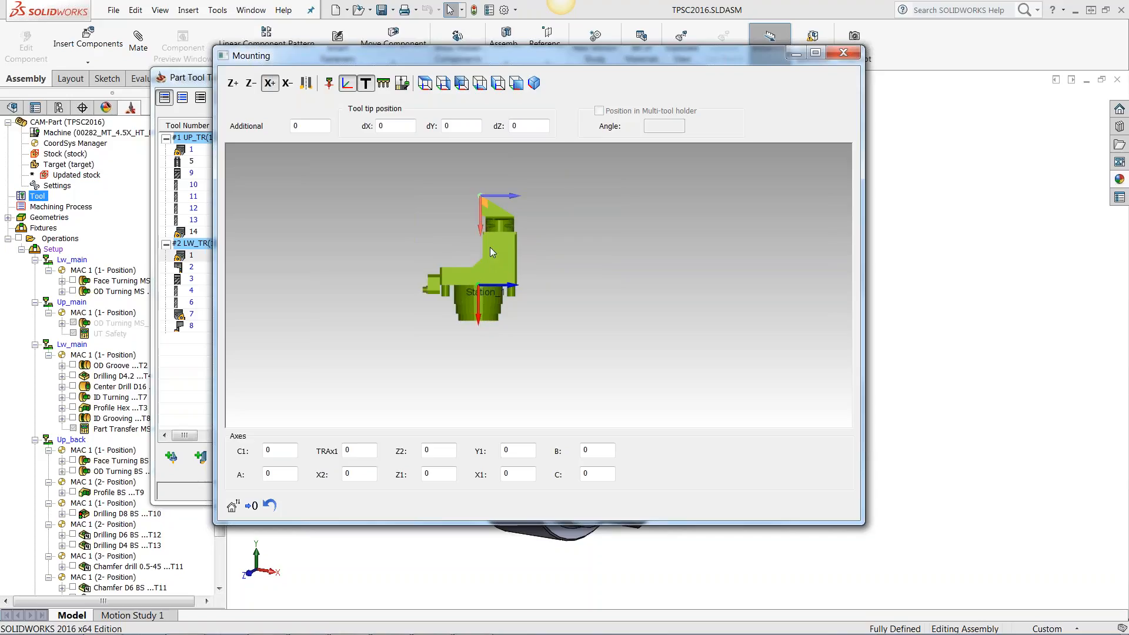
{"action": "scroll", "coordinate": [476, 193], "scroll_direction": "up", "scroll_amount": 1}
{"action": "scroll", "coordinate": [477, 194], "scroll_direction": "up", "scroll_amount": 3}
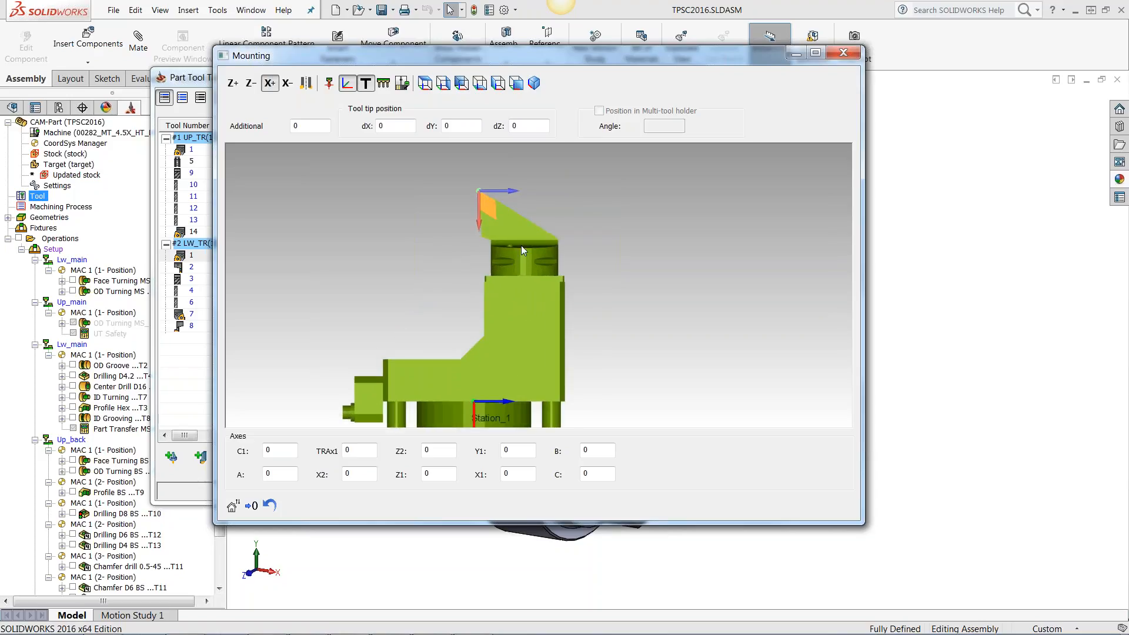
Step: Show the other mounted tools and the machine body again and examine the lower turret's tool arrangement
{"action": "left_click", "coordinate": [383, 84]}
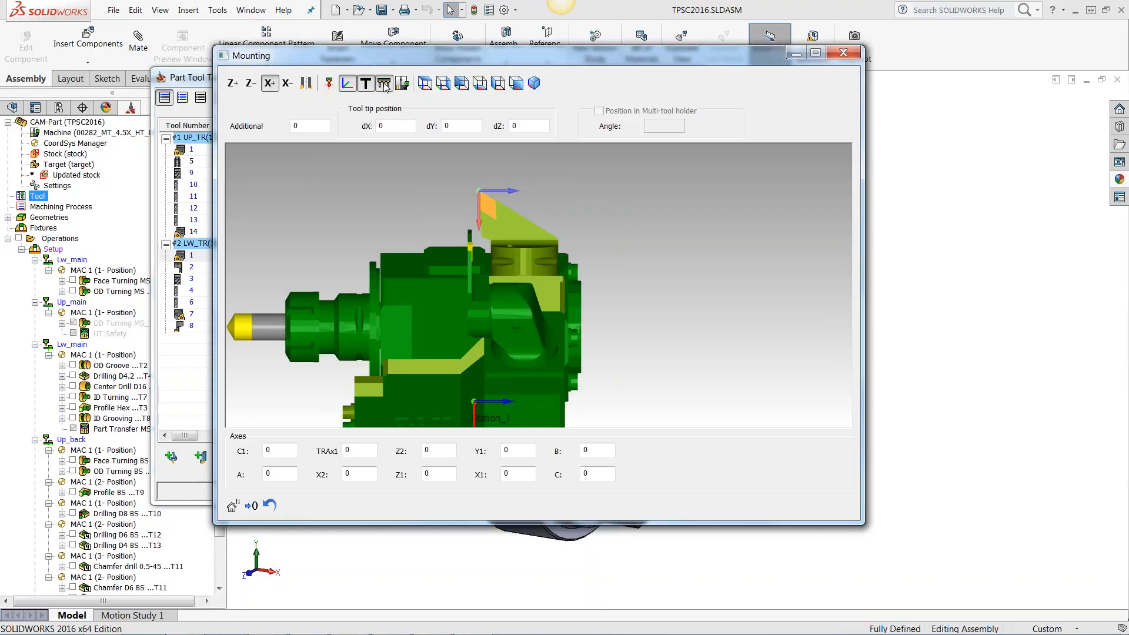
{"action": "scroll", "coordinate": [443, 268], "scroll_direction": "up", "scroll_amount": 1}
{"action": "scroll", "coordinate": [444, 271], "scroll_direction": "down", "scroll_amount": 2}
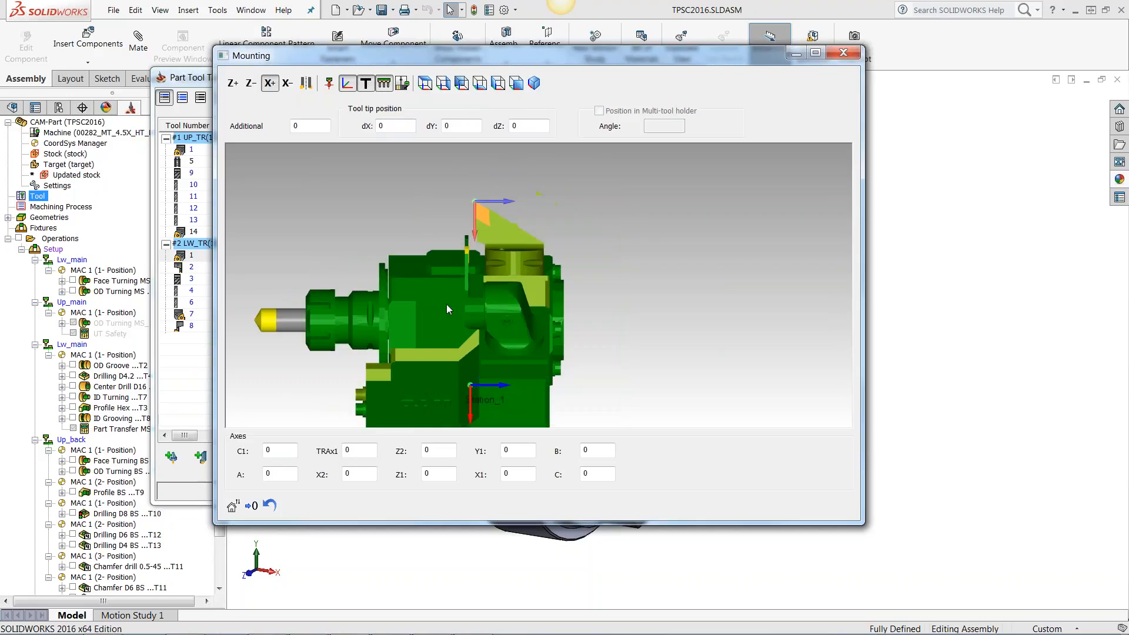
{"action": "scroll", "coordinate": [446, 304], "scroll_direction": "down", "scroll_amount": 3}
{"action": "scroll", "coordinate": [433, 361], "scroll_direction": "down", "scroll_amount": 3}
{"action": "scroll", "coordinate": [429, 376], "scroll_direction": "down", "scroll_amount": 4}
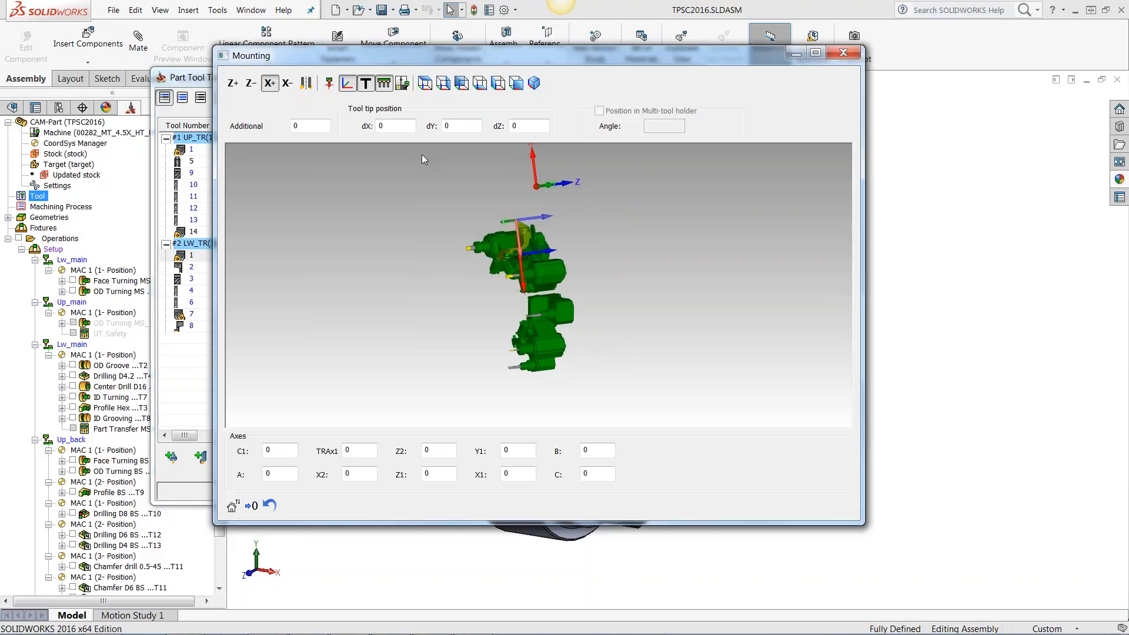
{"action": "left_click", "coordinate": [402, 83]}
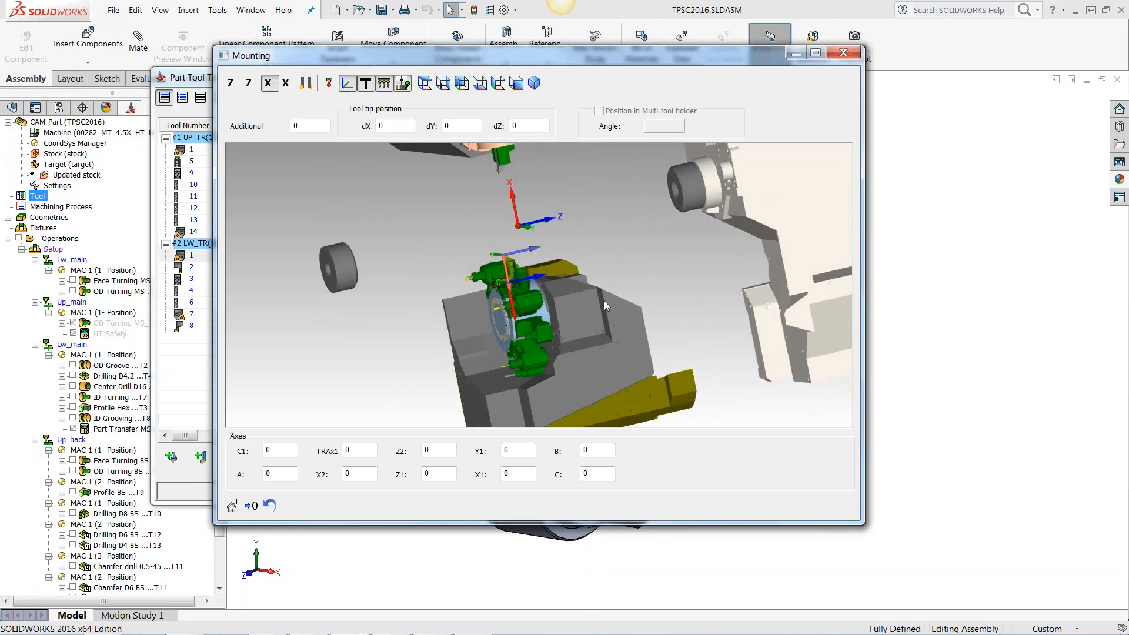
Step: Place the mounting view beside the tool table and review LW_TR tools 2, 4, 6, 3, 2 and 1 on the turret
{"action": "left_click_drag", "start_coordinate": [506, 57], "coordinate": [687, 65]}
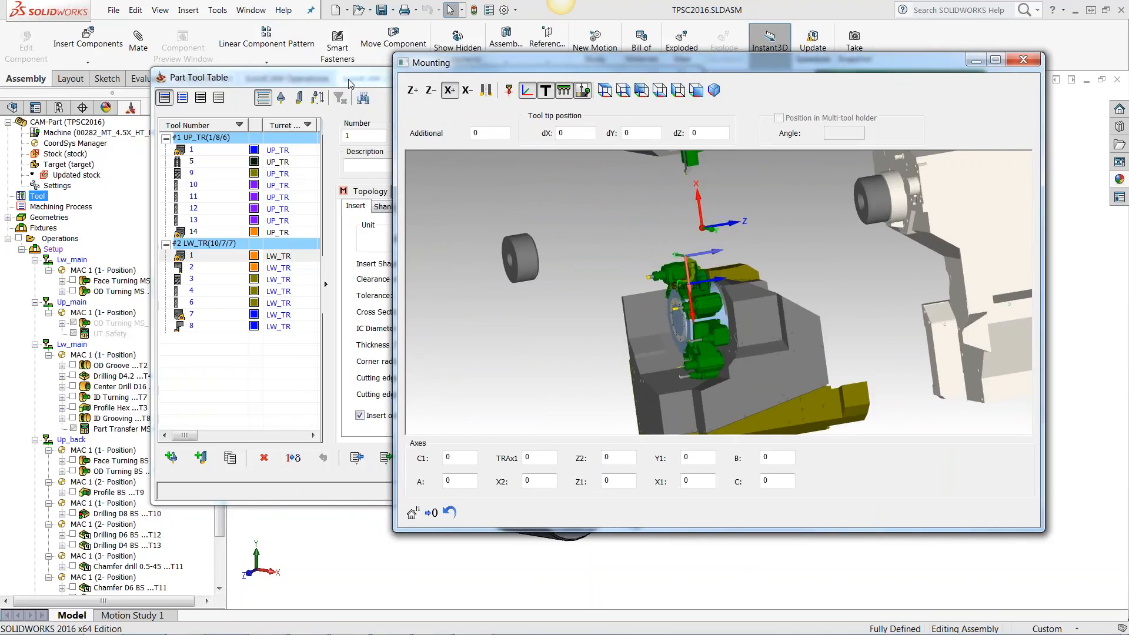
{"action": "left_click_drag", "start_coordinate": [325, 80], "coordinate": [192, 85]}
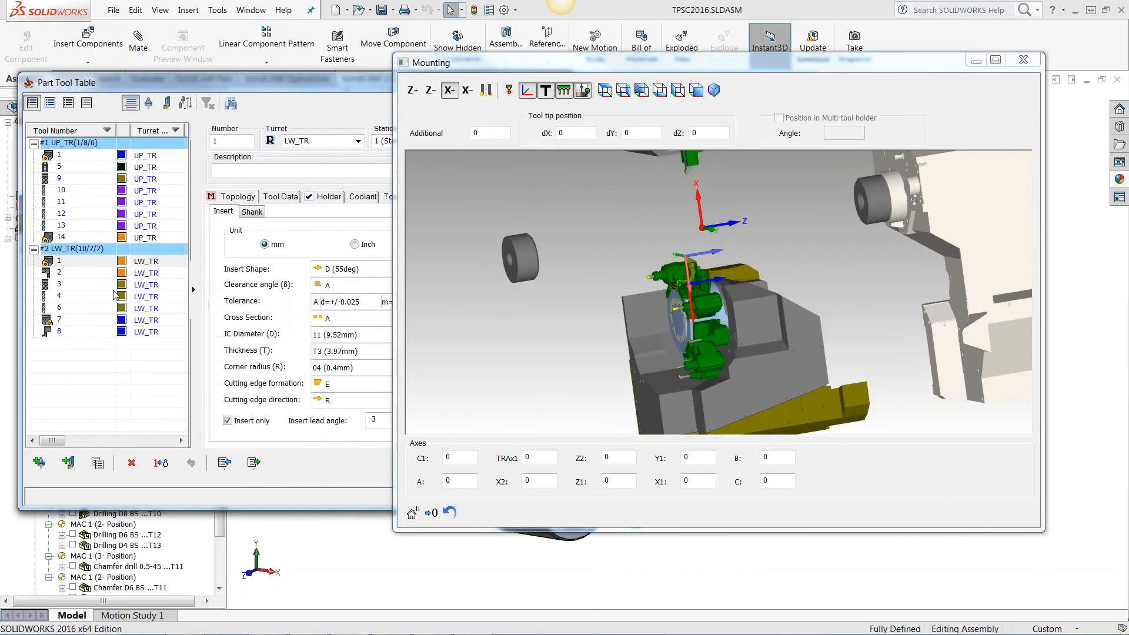
{"action": "left_click", "coordinate": [147, 272]}
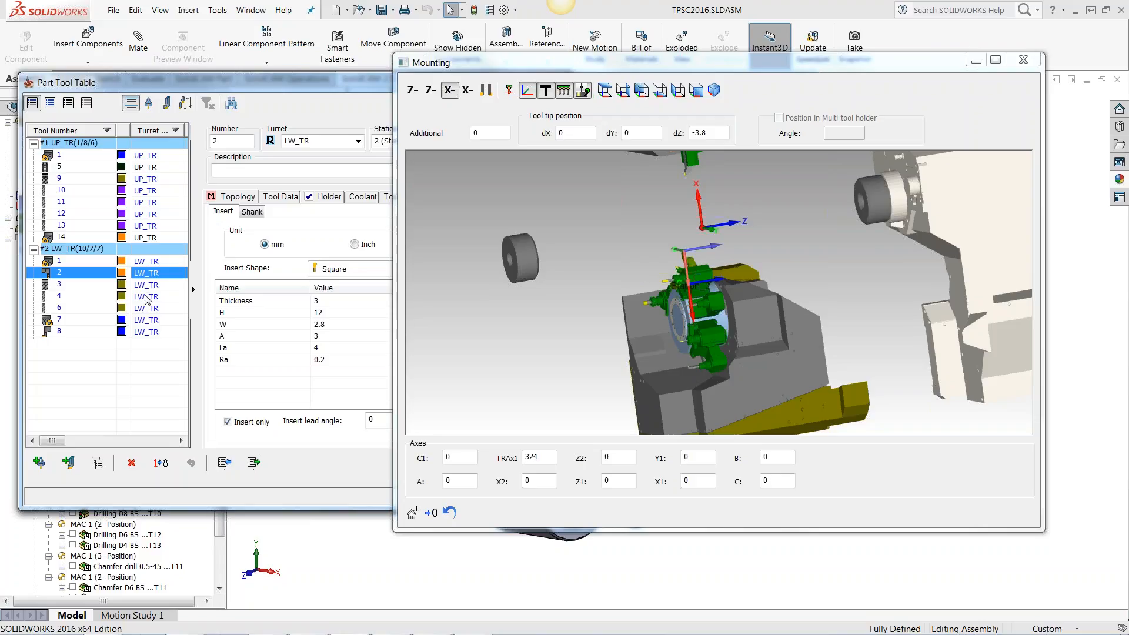
{"action": "left_click", "coordinate": [146, 296]}
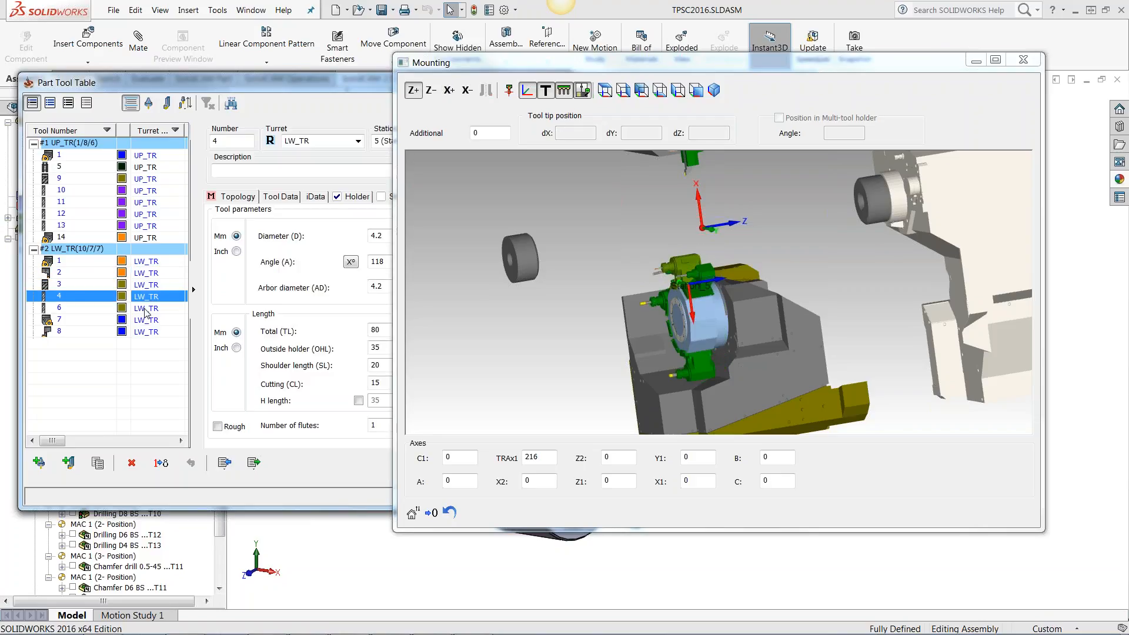
{"action": "left_click", "coordinate": [144, 308]}
{"action": "left_click", "coordinate": [147, 286]}
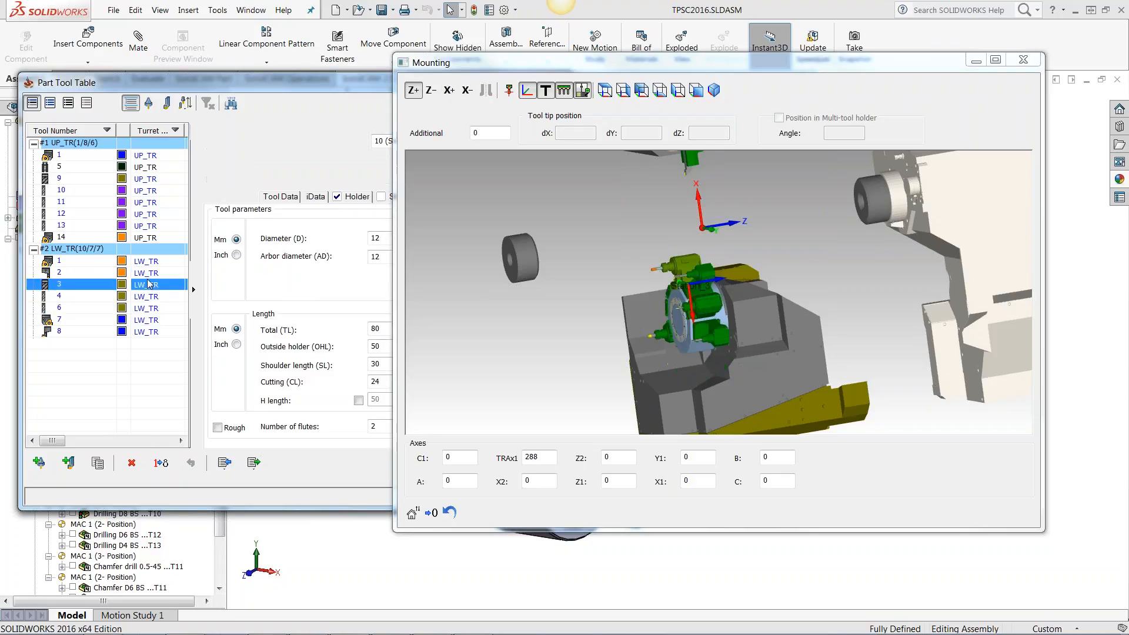
{"action": "left_click", "coordinate": [150, 271]}
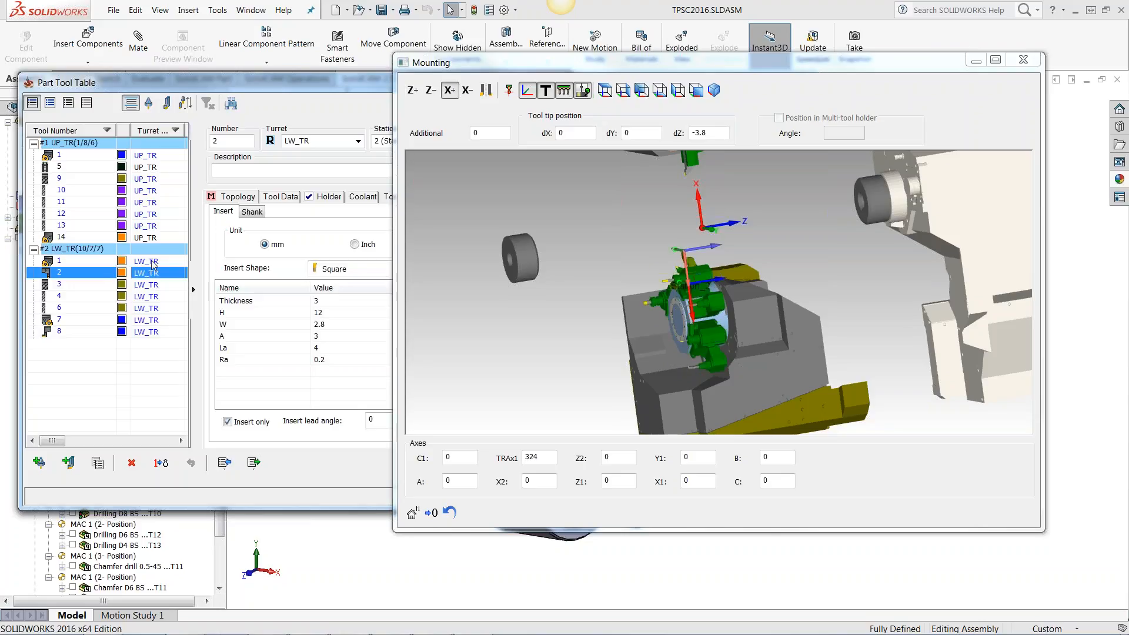
{"action": "left_click", "coordinate": [152, 261]}
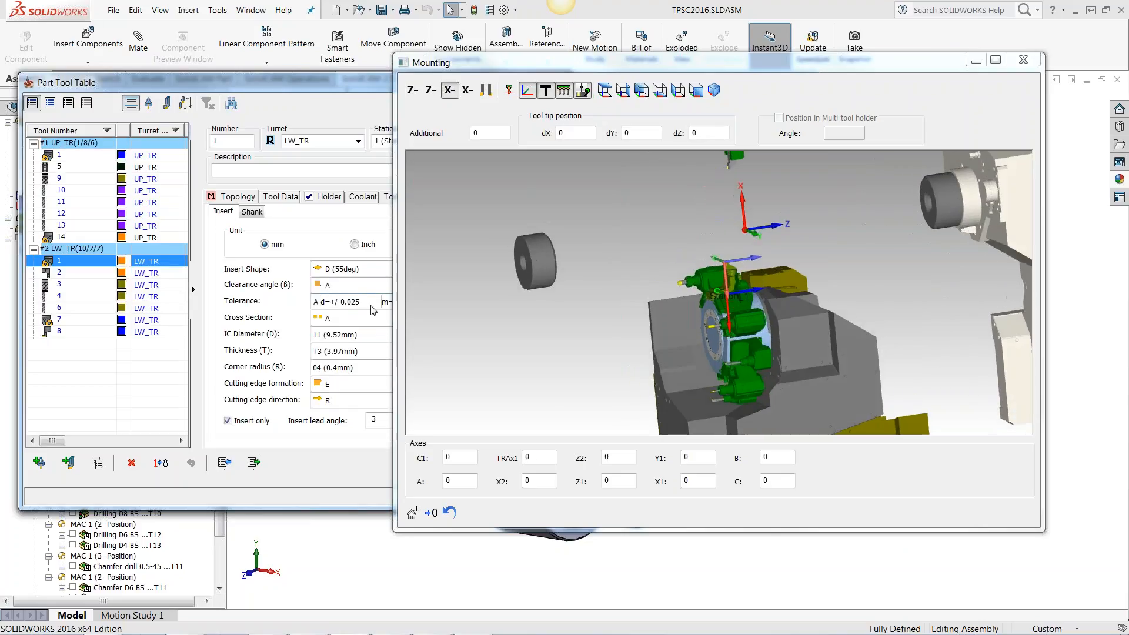
Step: Take a last look at the lower turret, then close the tool mounting view and the part tool table
{"action": "left_click", "coordinate": [639, 122]}
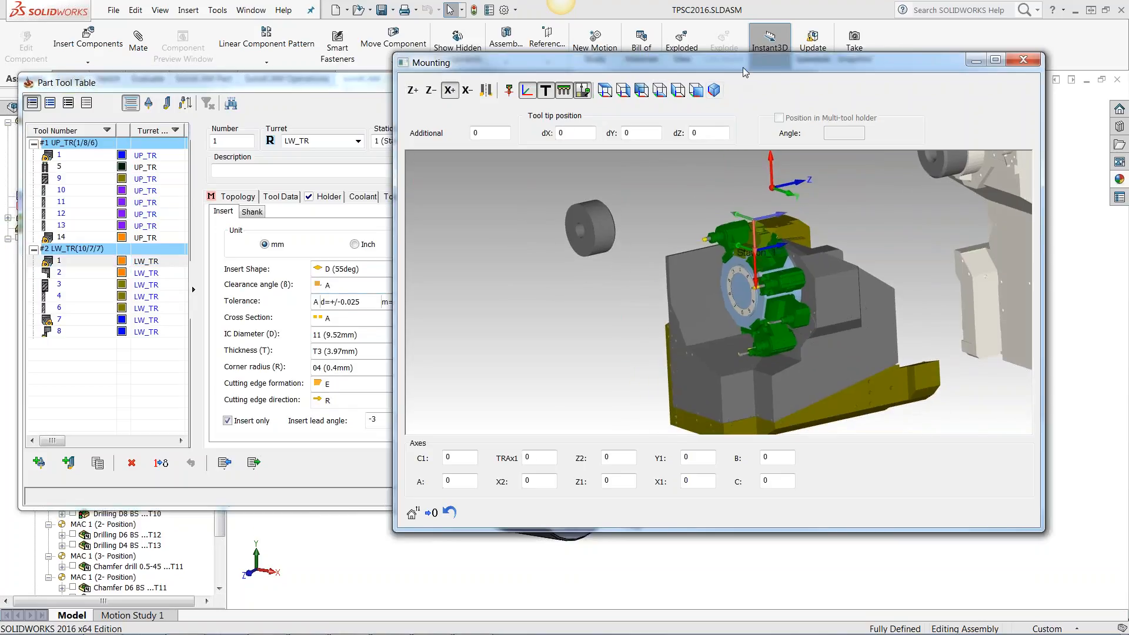
{"action": "left_click_drag", "start_coordinate": [732, 65], "coordinate": [615, 71]}
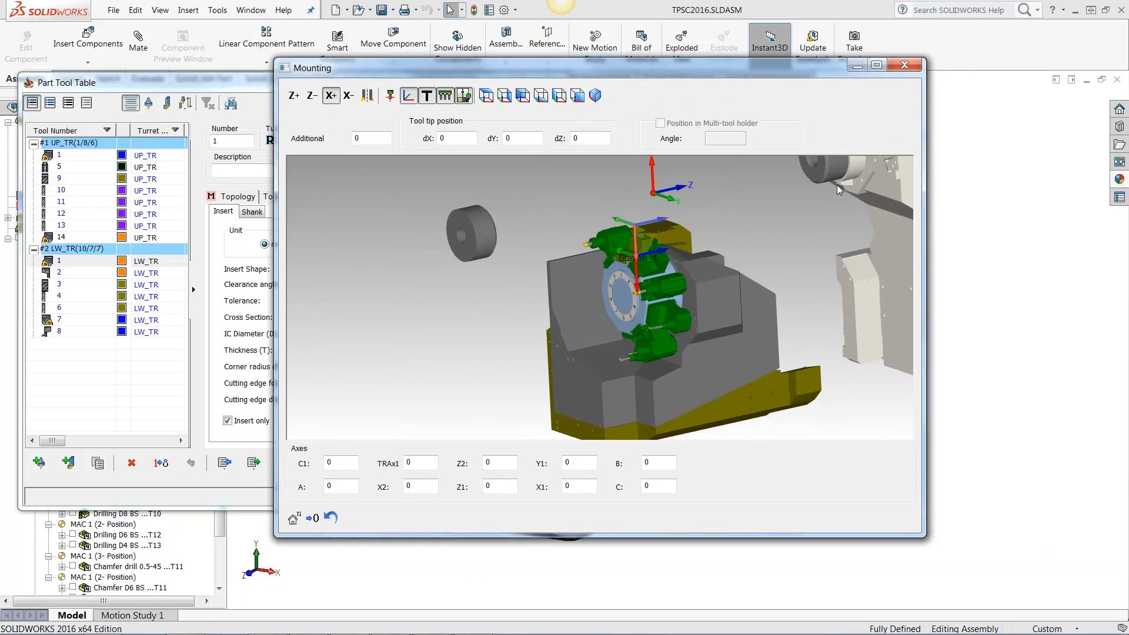
{"action": "left_click", "coordinate": [904, 65]}
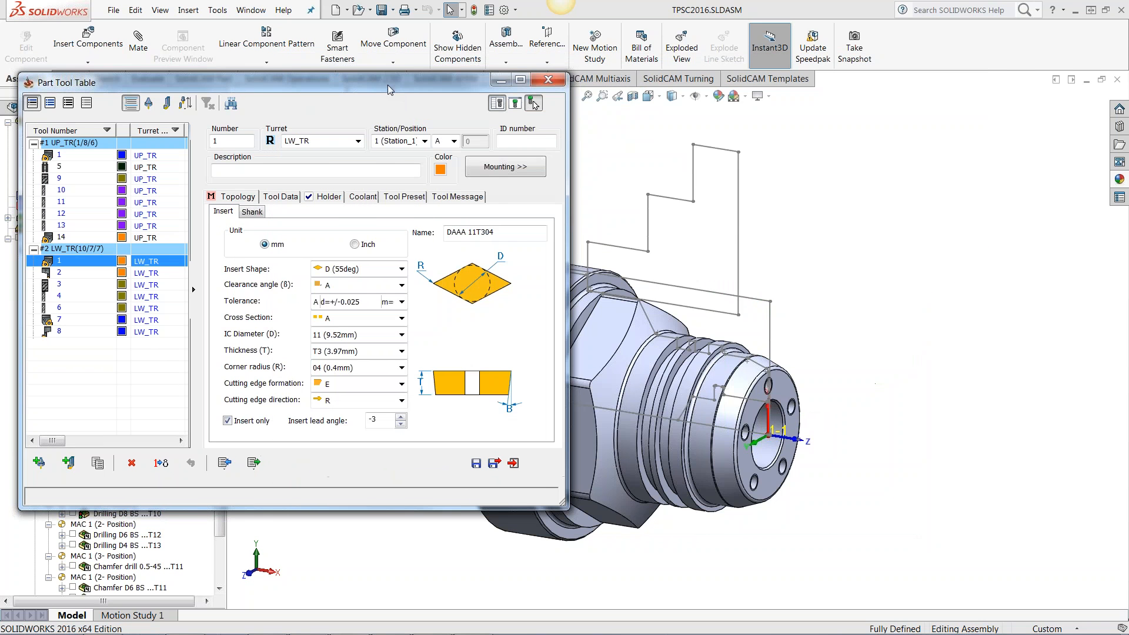
{"action": "left_click_drag", "start_coordinate": [387, 85], "coordinate": [611, 86]}
{"action": "left_click", "coordinate": [771, 80]}
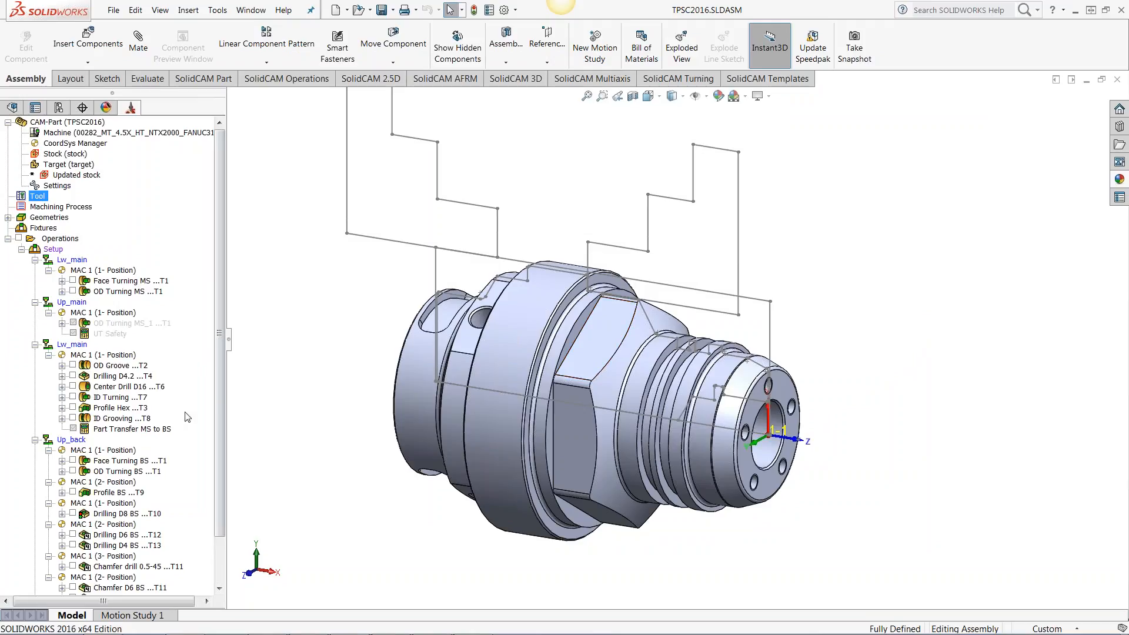
Step: Open the Face Turning BS operation under Up_back and display its machine preview
{"action": "left_click", "coordinate": [112, 465]}
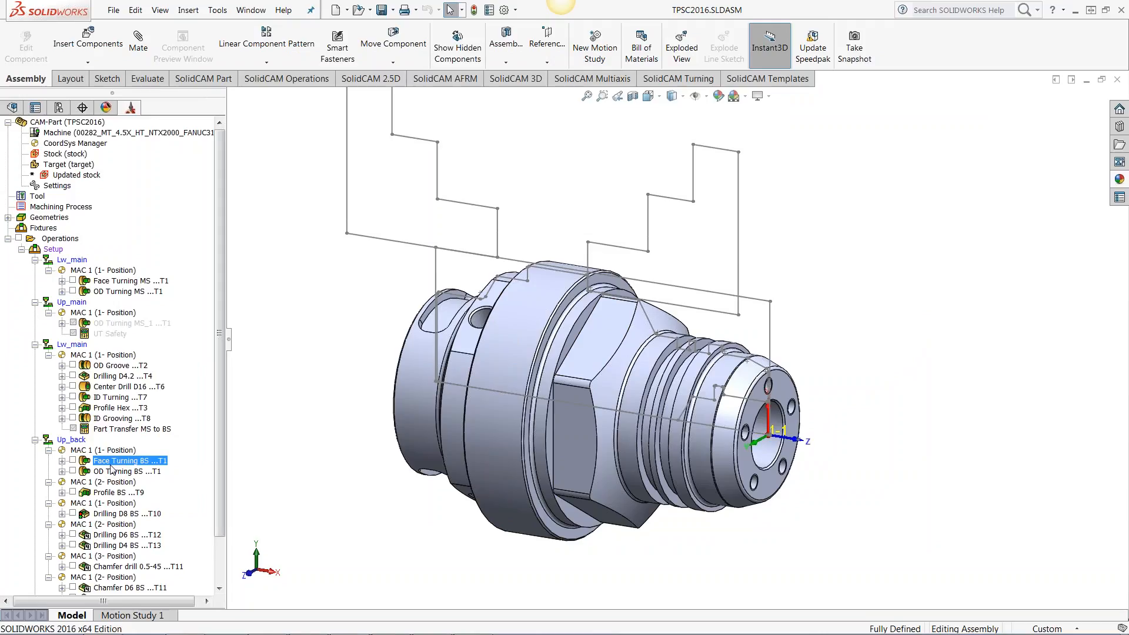
{"action": "double_click", "coordinate": [114, 461]}
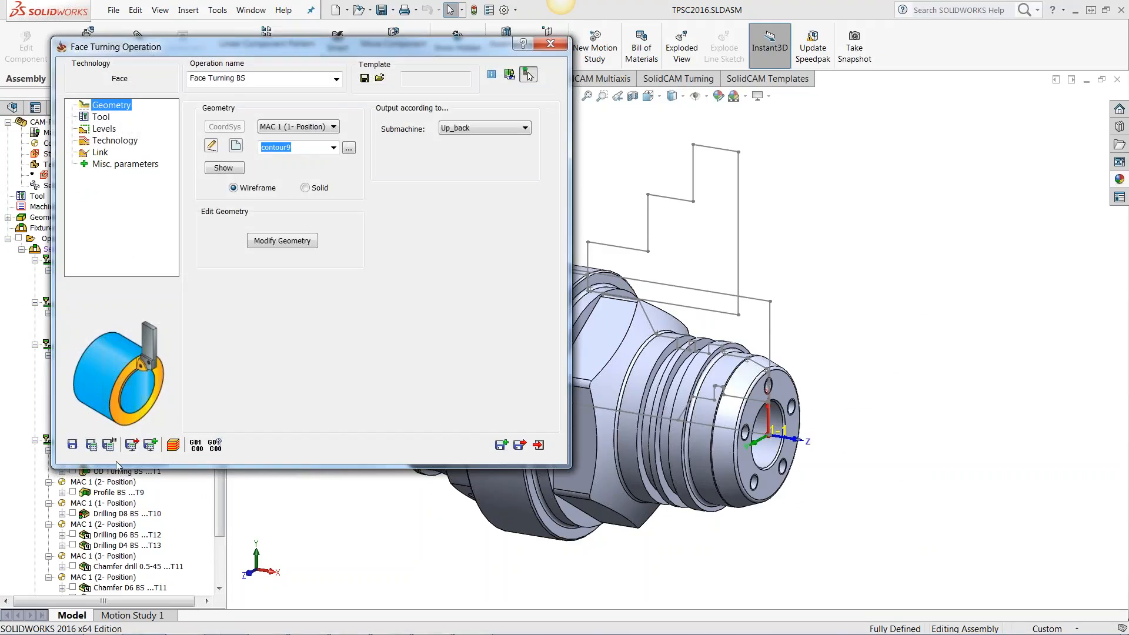
{"action": "left_click_drag", "start_coordinate": [329, 51], "coordinate": [424, 98]}
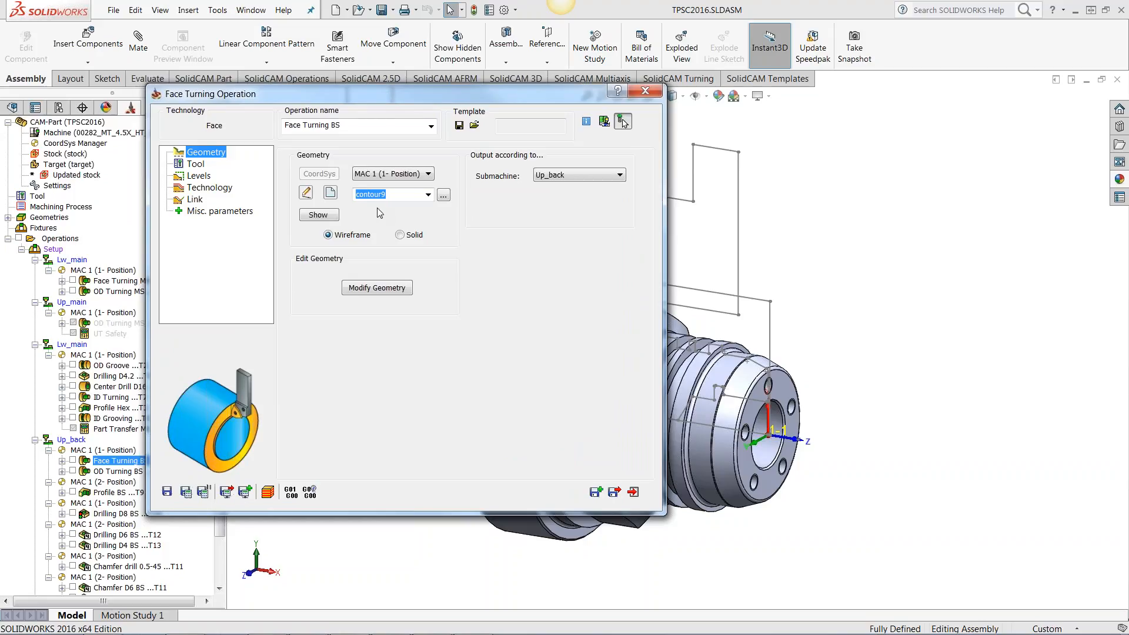
{"action": "left_click", "coordinate": [605, 122]}
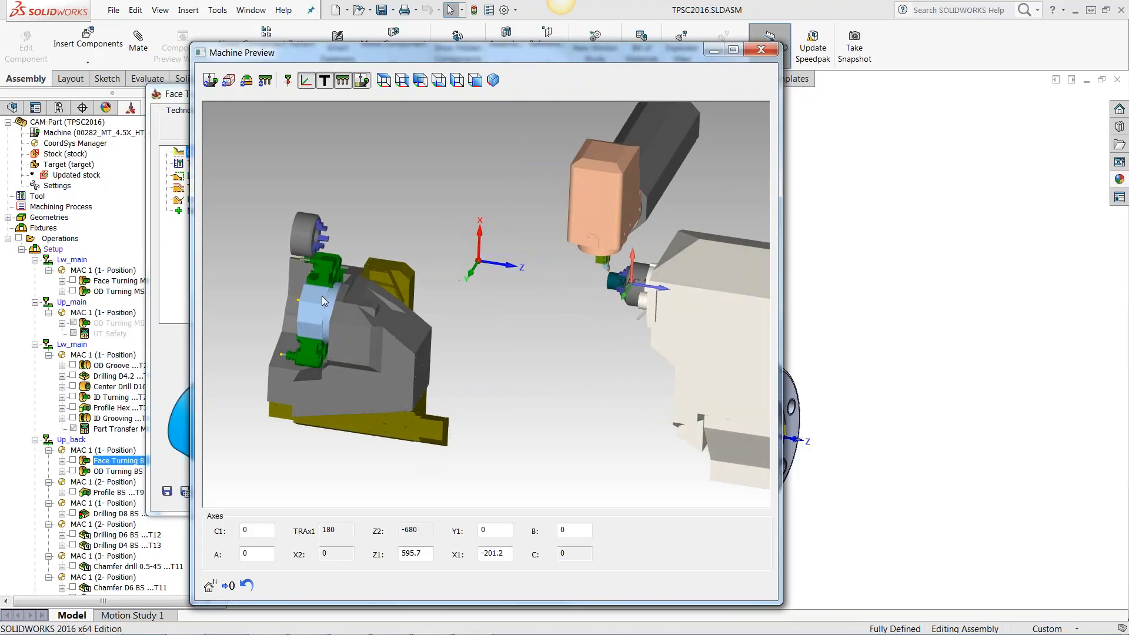
Step: Examine the upper turret's facing tool against the stock held in the back spindle chuck in the machine preview
{"action": "scroll", "coordinate": [322, 295], "scroll_direction": "down", "scroll_amount": 5}
{"action": "middle_click_drag", "start_coordinate": [327, 295], "coordinate": [343, 295]}
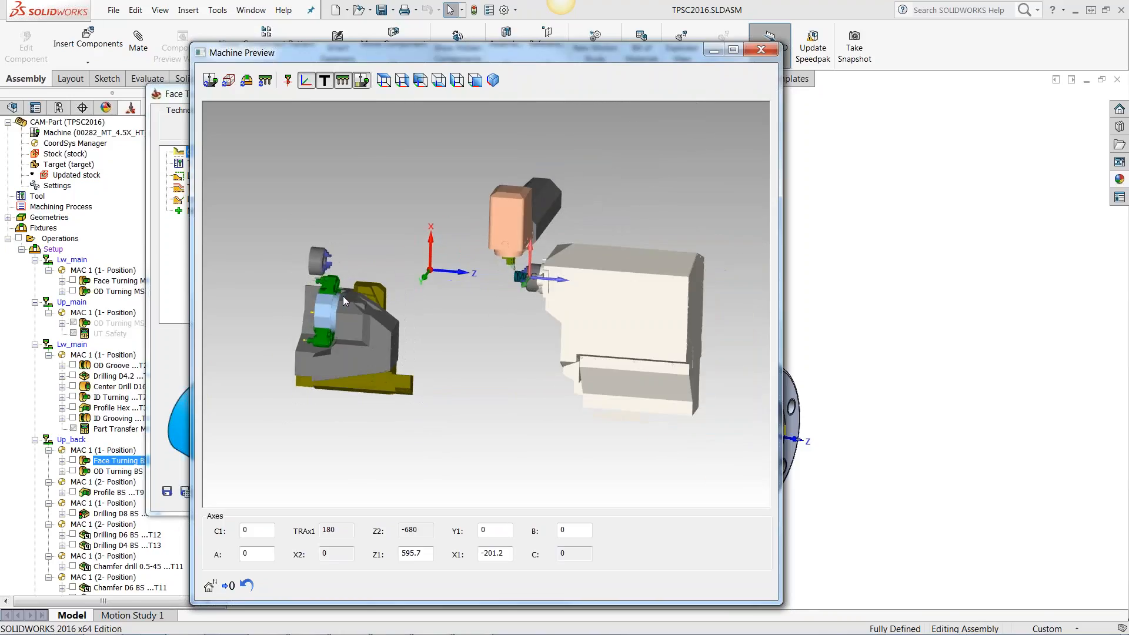
{"action": "scroll", "coordinate": [353, 295], "scroll_direction": "up", "scroll_amount": 6}
{"action": "scroll", "coordinate": [404, 295], "scroll_direction": "up", "scroll_amount": 8}
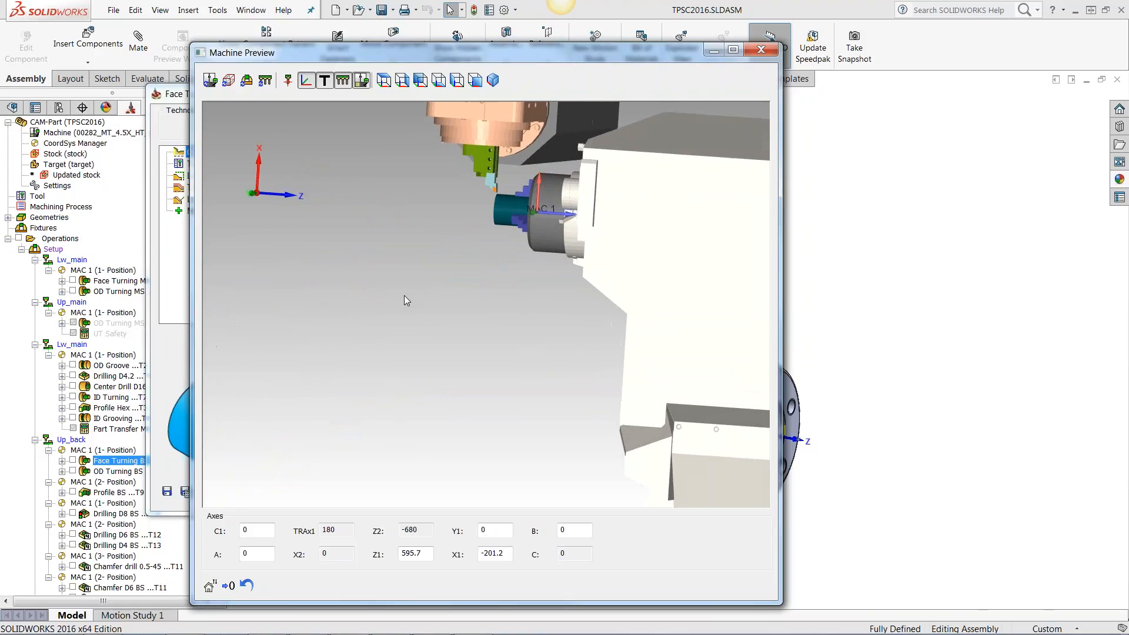
{"action": "scroll", "coordinate": [404, 295], "scroll_direction": "up", "scroll_amount": 5}
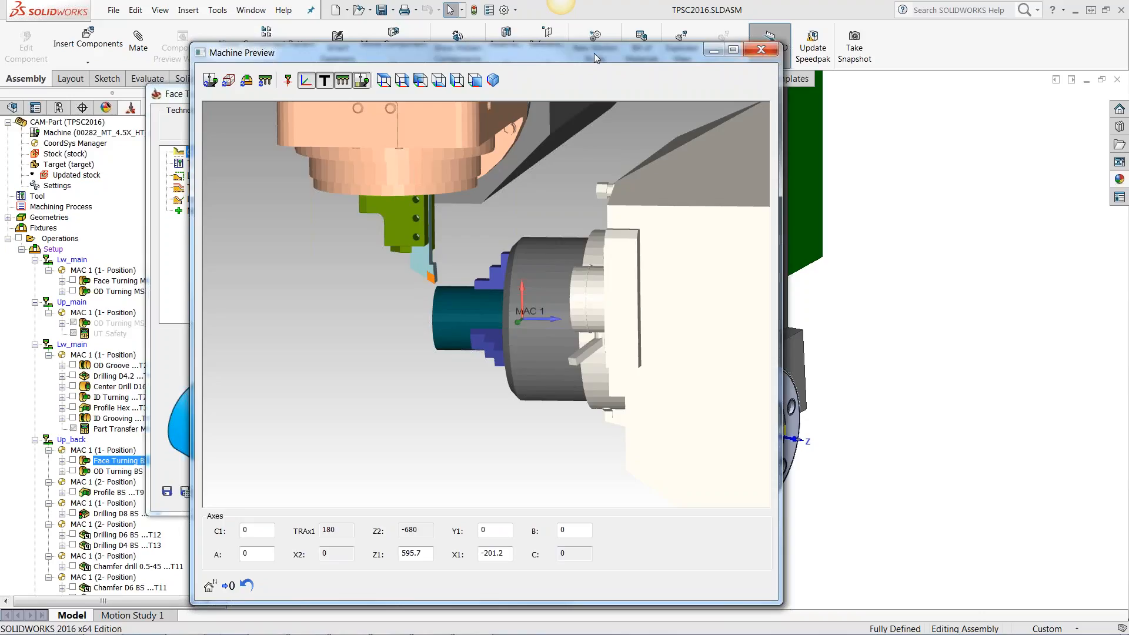
{"action": "left_click_drag", "start_coordinate": [597, 51], "coordinate": [628, 53]}
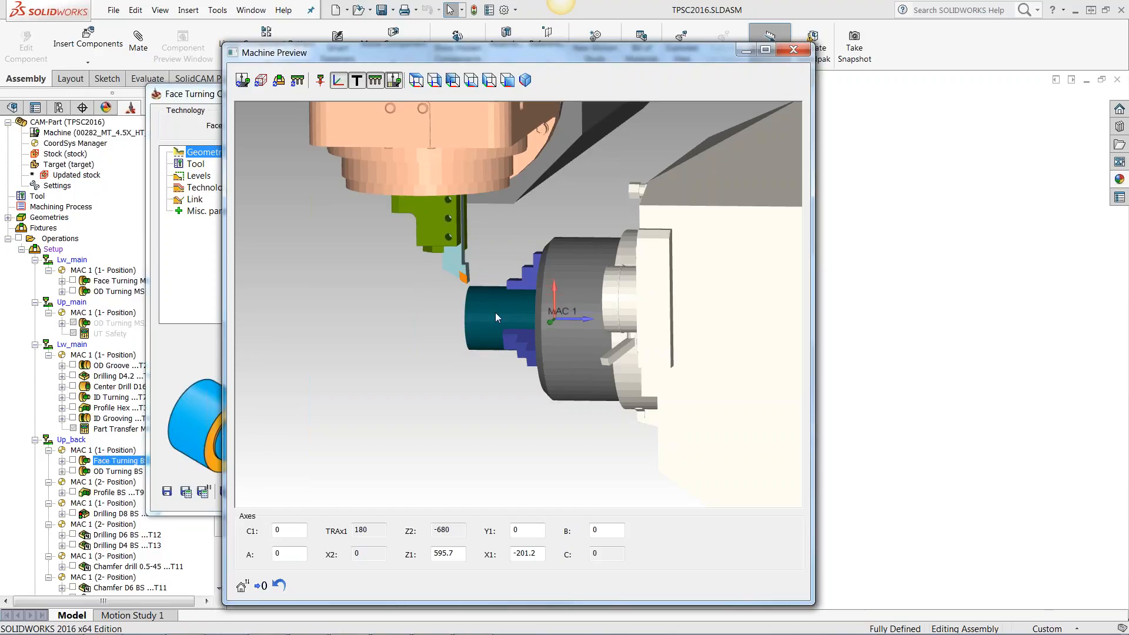
{"action": "scroll", "coordinate": [495, 318], "scroll_direction": "up", "scroll_amount": 3}
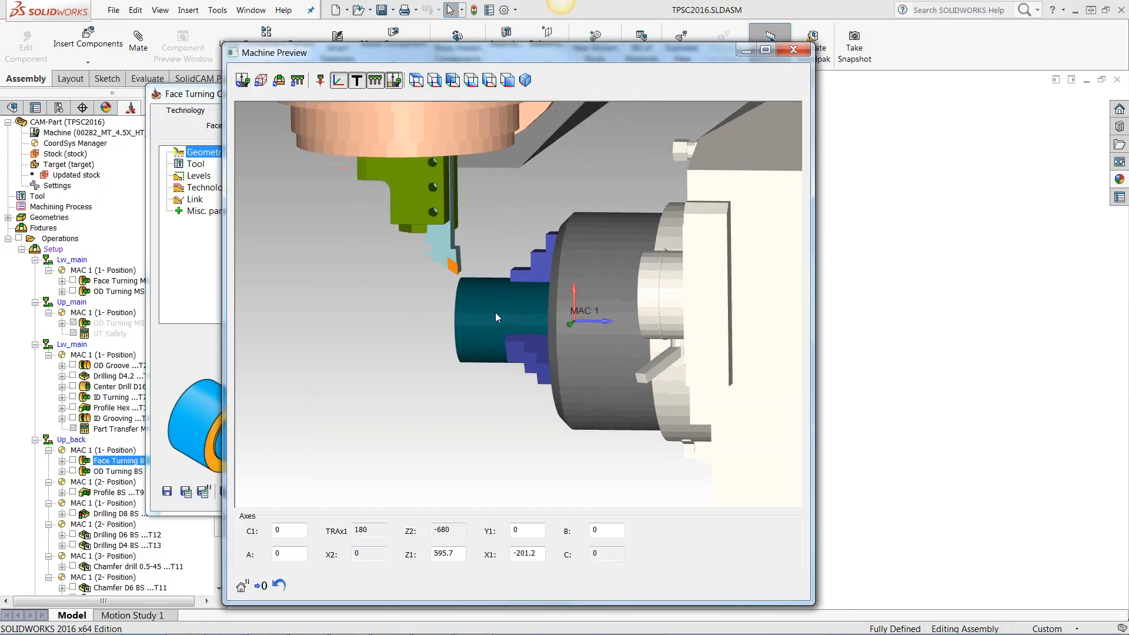
Step: Display the partly machined part in the back spindle chuck, inspect it, and close the preview and the Face Turning operation
{"action": "left_click", "coordinate": [261, 84]}
{"action": "scroll", "coordinate": [527, 308], "scroll_direction": "up", "scroll_amount": 2}
{"action": "scroll", "coordinate": [541, 324], "scroll_direction": "up", "scroll_amount": 3}
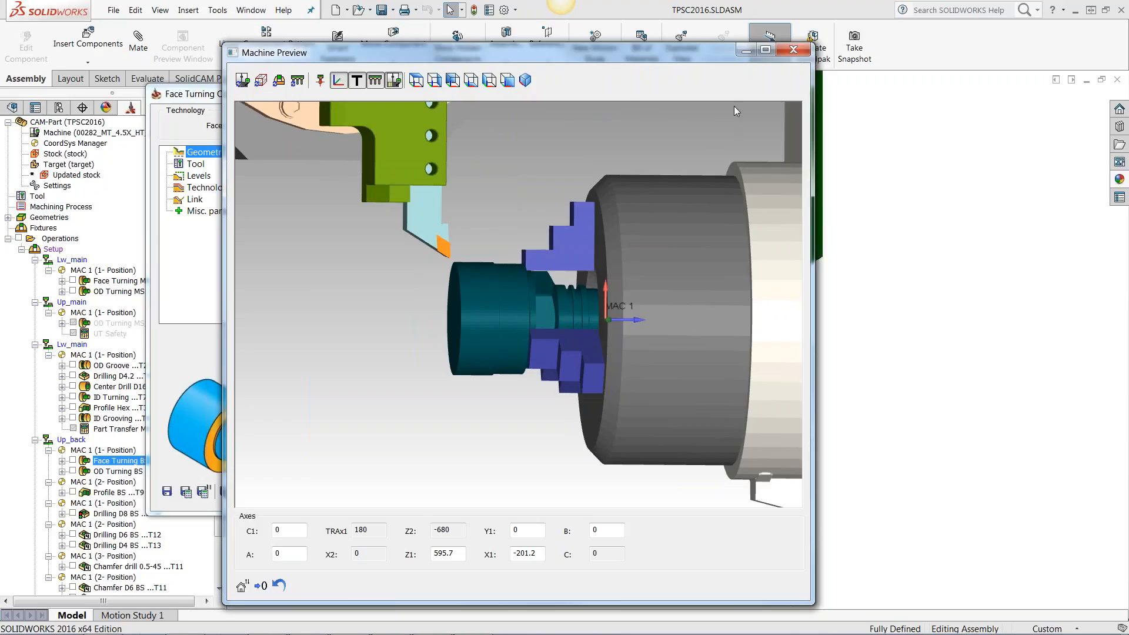
{"action": "left_click", "coordinate": [793, 51]}
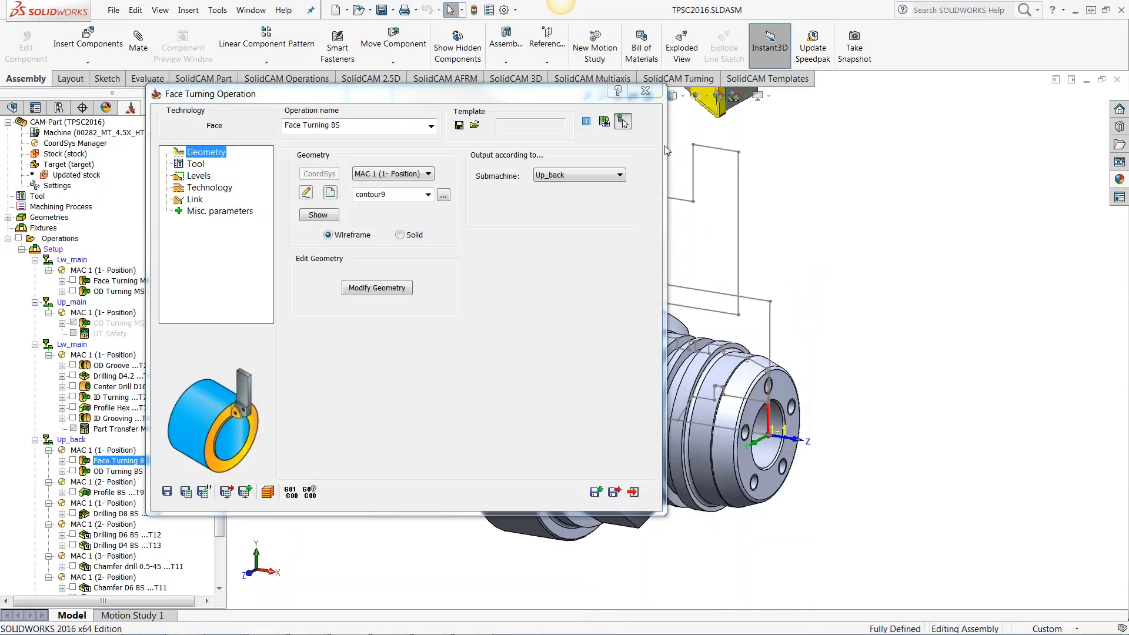
{"action": "left_click", "coordinate": [655, 96]}
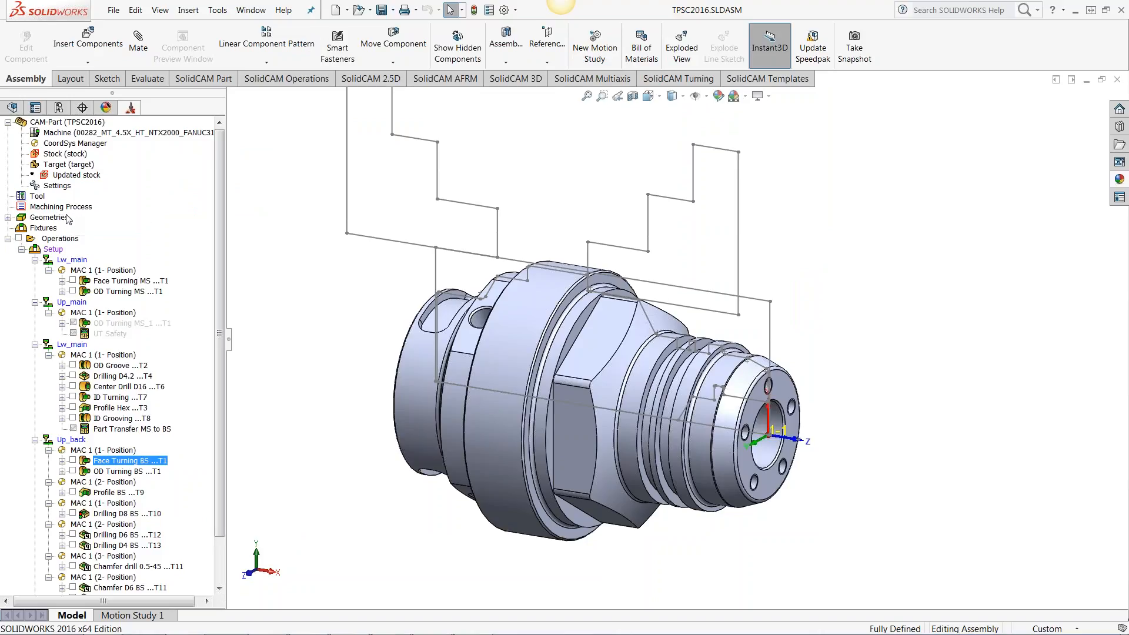
Step: Switch to the PowerPoint presentation, run the slide show from the Machine Setup slide and advance to Channel Synchronization
{"action": "mouse_move", "coordinate": [349, 621]}
{"action": "mouse_move", "coordinate": [399, 632]}
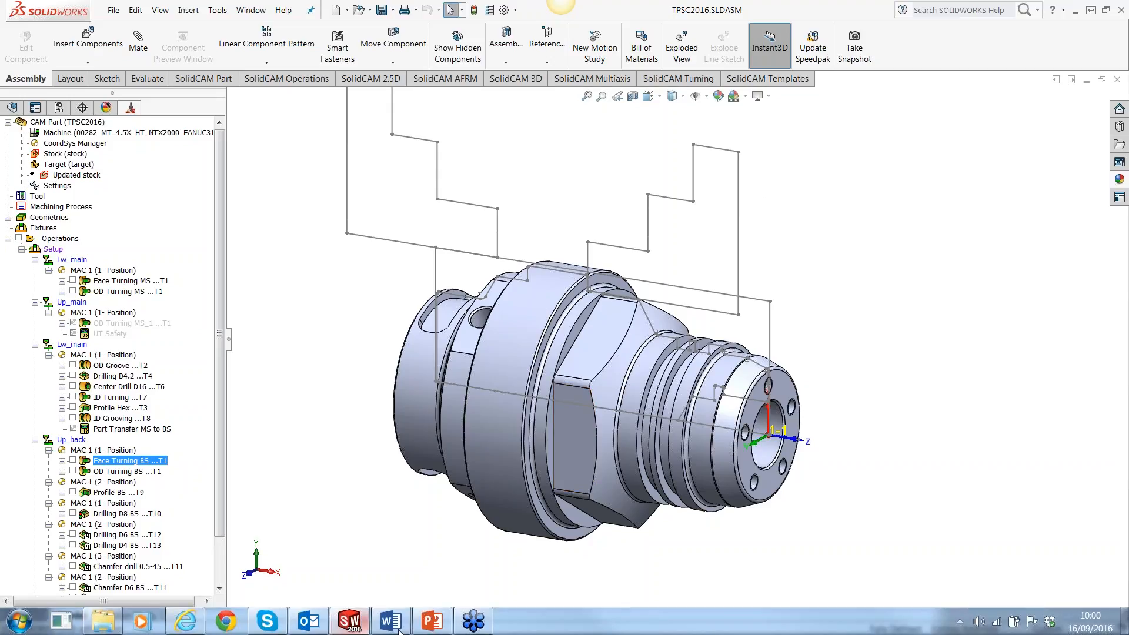
{"action": "left_click", "coordinate": [434, 625]}
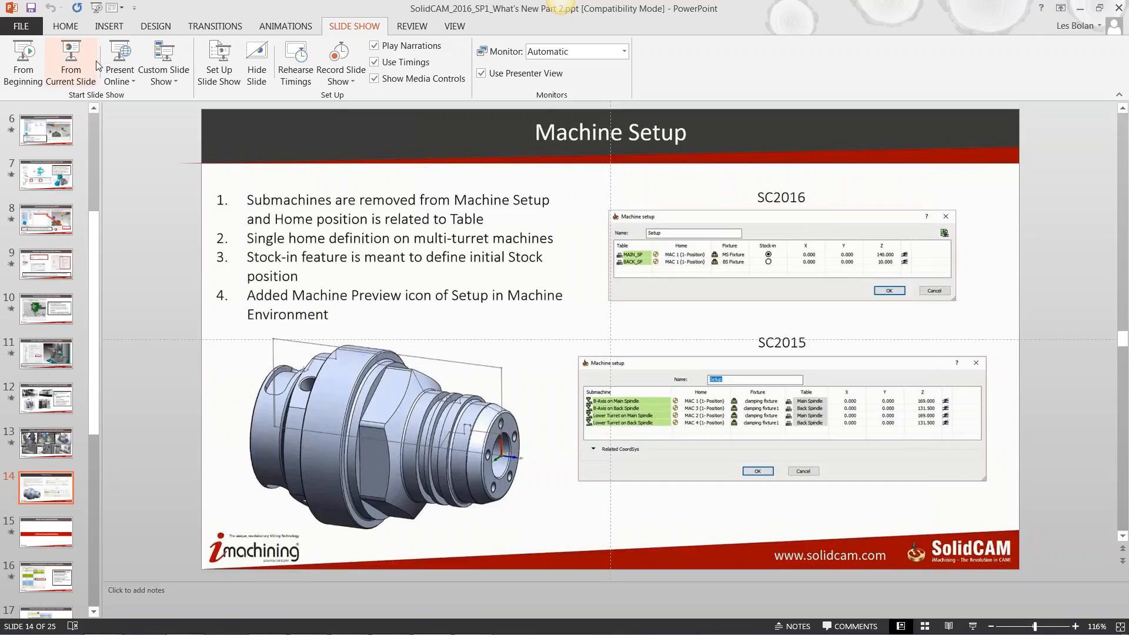
{"action": "left_click", "coordinate": [73, 67]}
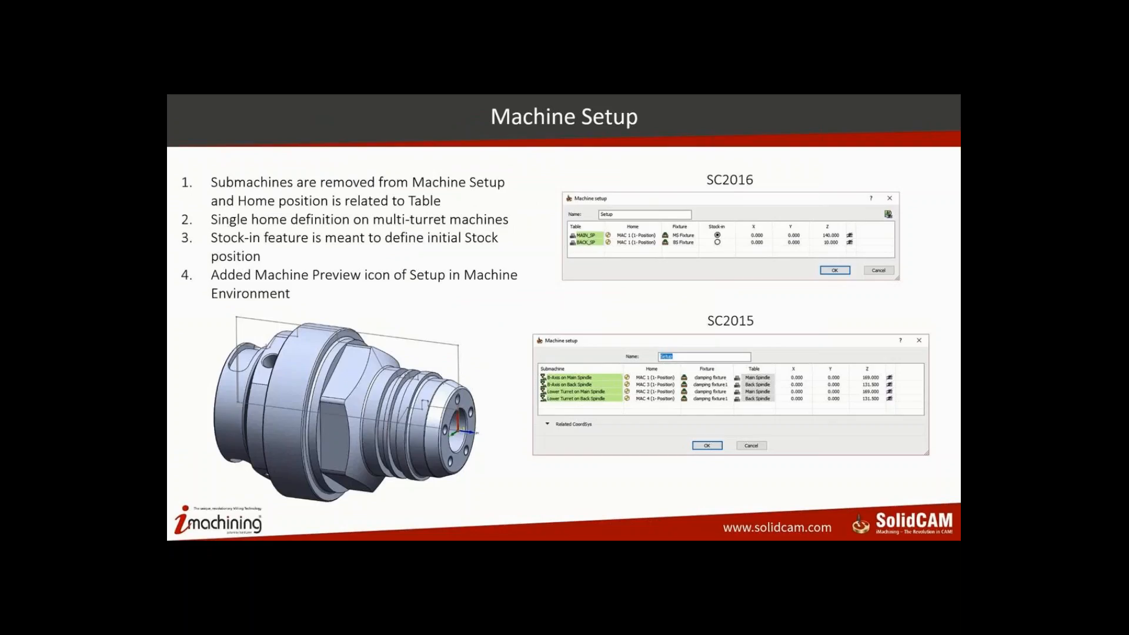
{"action": "key", "text": "Right"}
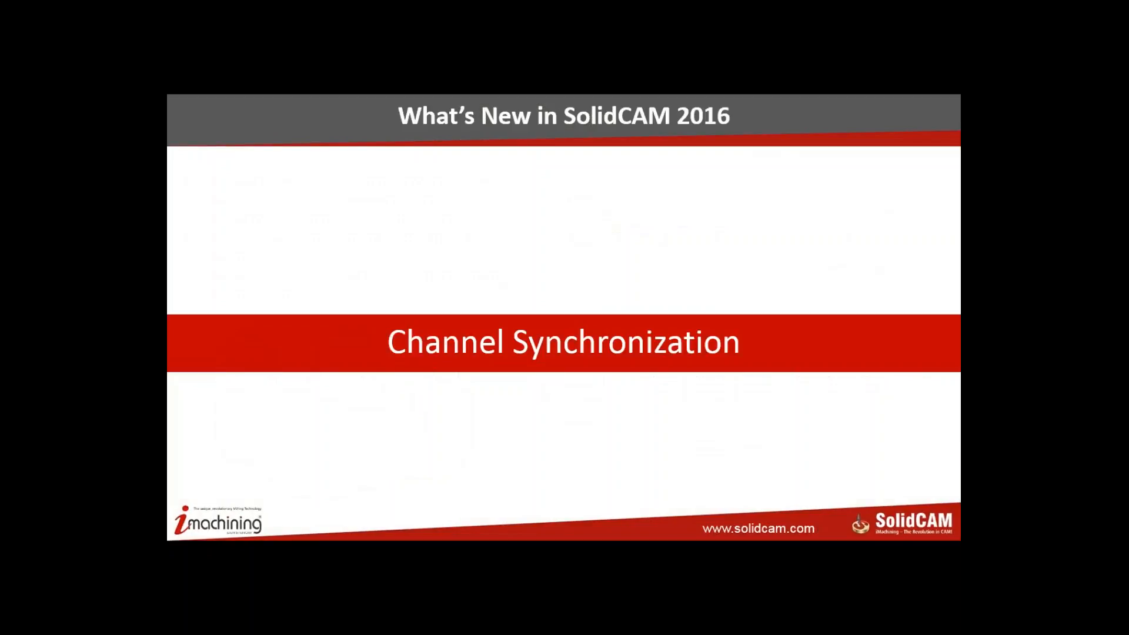
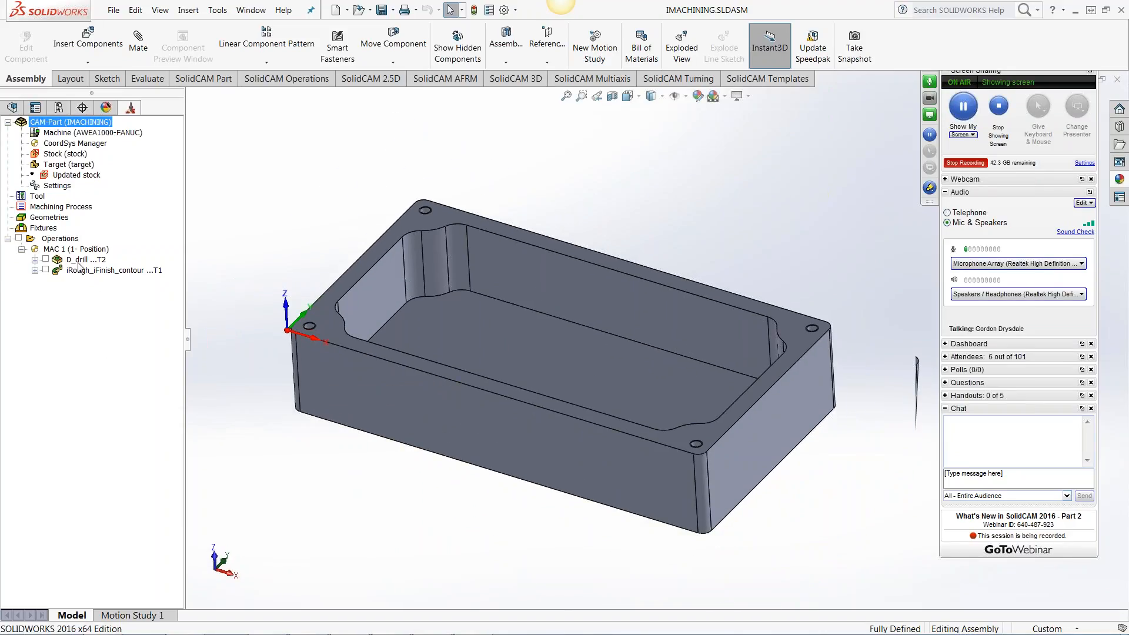
Step: Simulate the D_drill operation of the IMACHINING part with SolidVerify
{"action": "left_click", "coordinate": [483, 453]}
{"action": "left_click", "coordinate": [99, 324]}
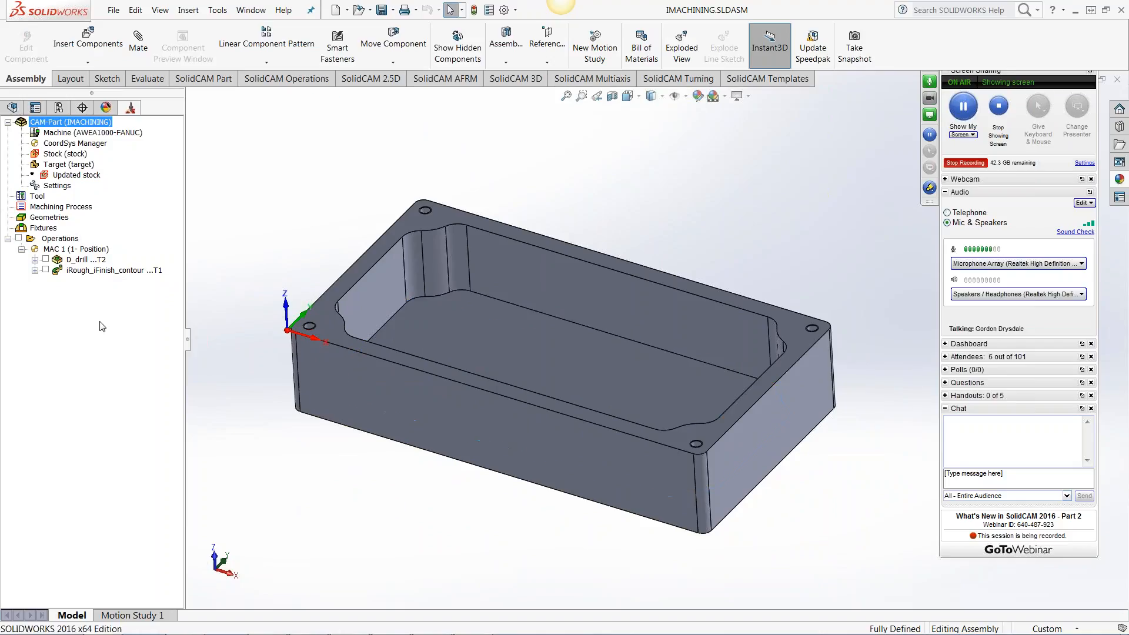
{"action": "right_click", "coordinate": [75, 262]}
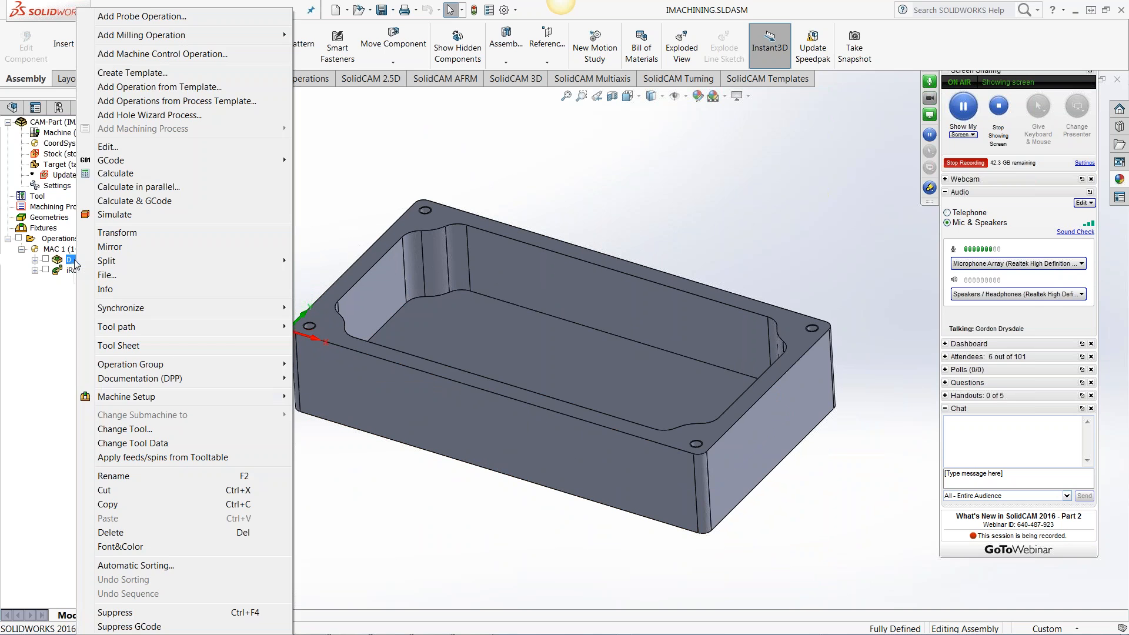
{"action": "left_click", "coordinate": [114, 214]}
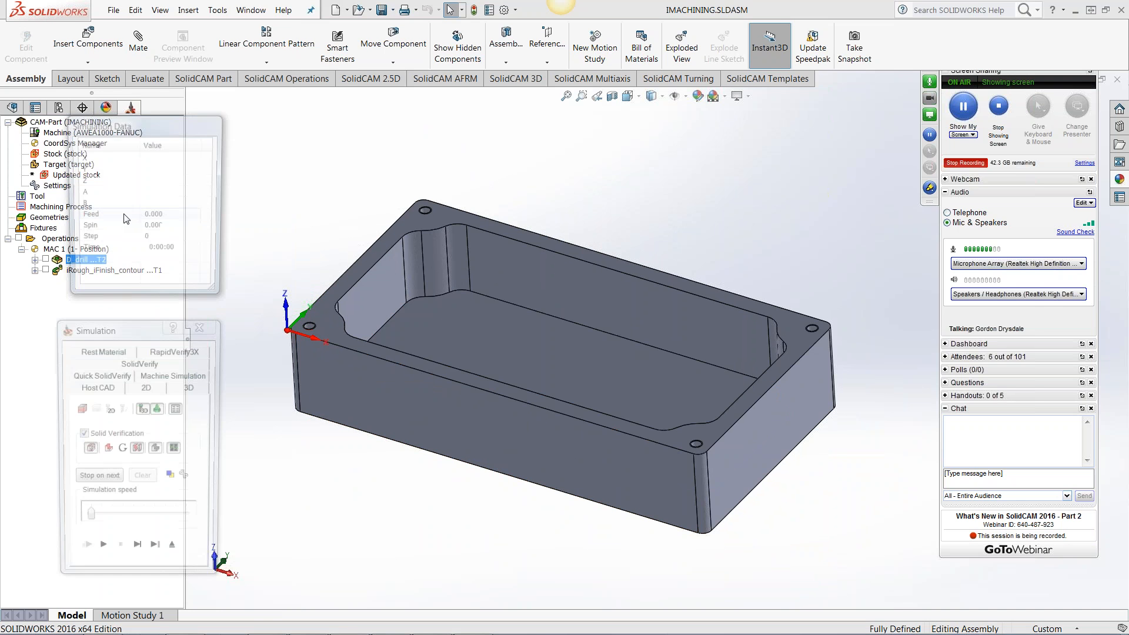
{"action": "left_click", "coordinate": [156, 363]}
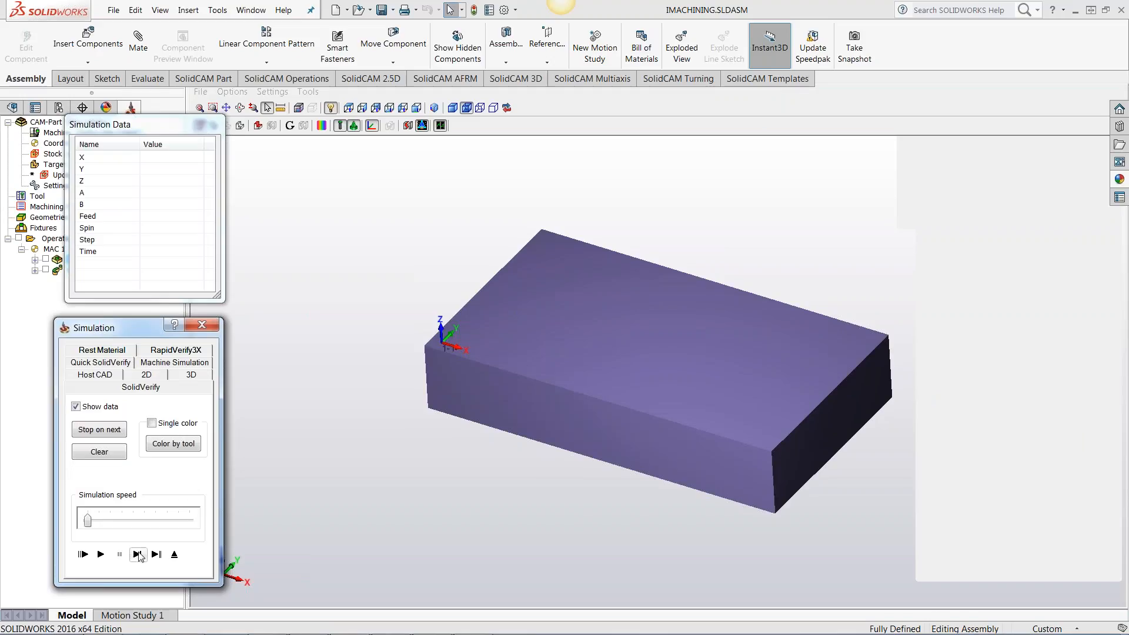
{"action": "left_click", "coordinate": [137, 554]}
{"action": "left_click", "coordinate": [103, 555]}
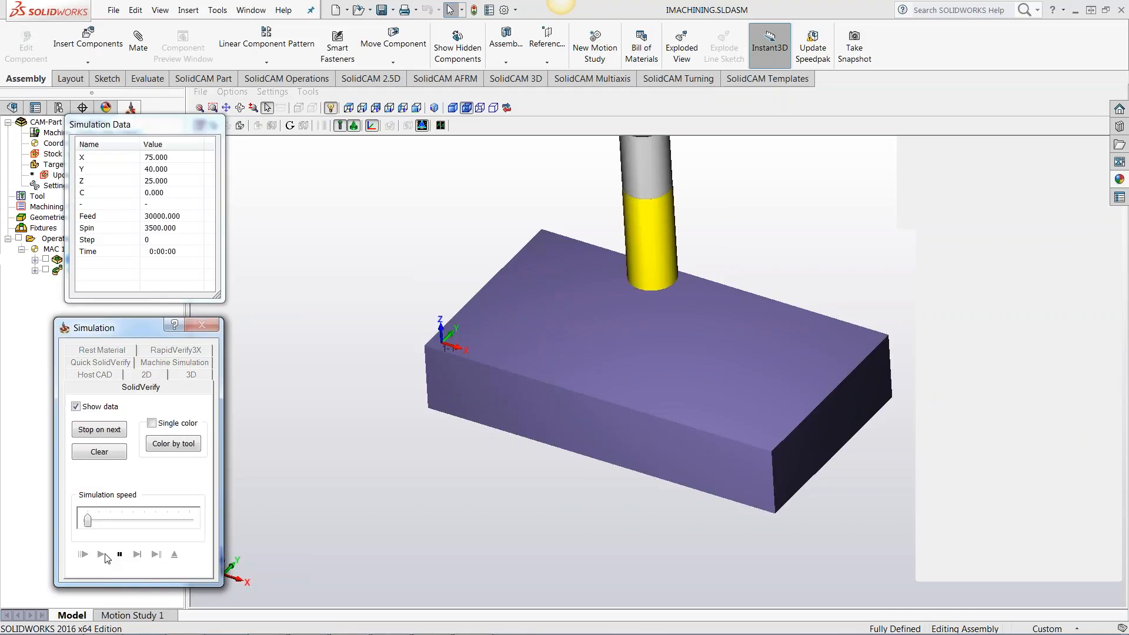
Step: Inspect the drilled hole in the middle of the simulated stock from several angles and close the simulation
{"action": "middle_click_drag", "start_coordinate": [448, 445], "coordinate": [464, 489]}
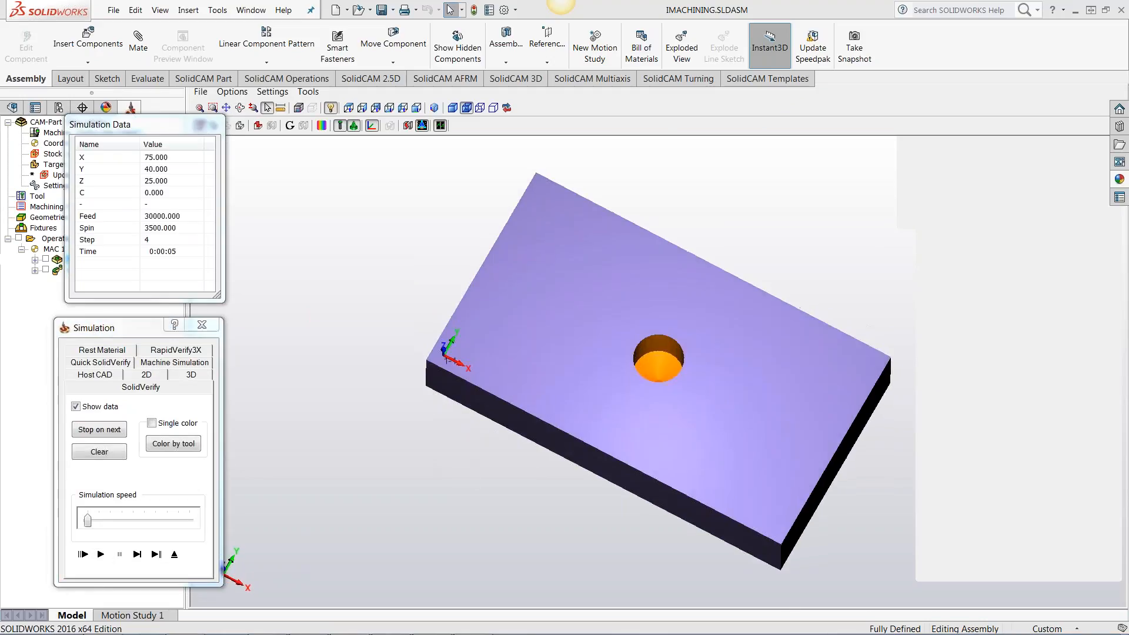
{"action": "scroll", "coordinate": [722, 407], "scroll_direction": "up", "scroll_amount": 2}
{"action": "scroll", "coordinate": [703, 397], "scroll_direction": "up", "scroll_amount": 5}
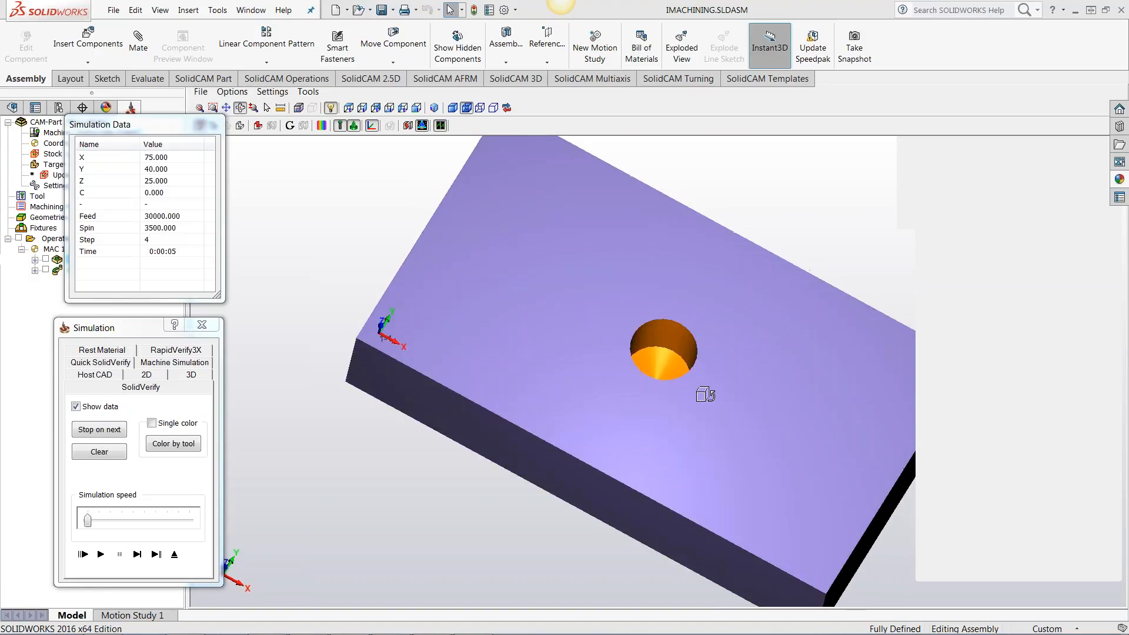
{"action": "middle_click_drag", "start_coordinate": [689, 389], "coordinate": [670, 359]}
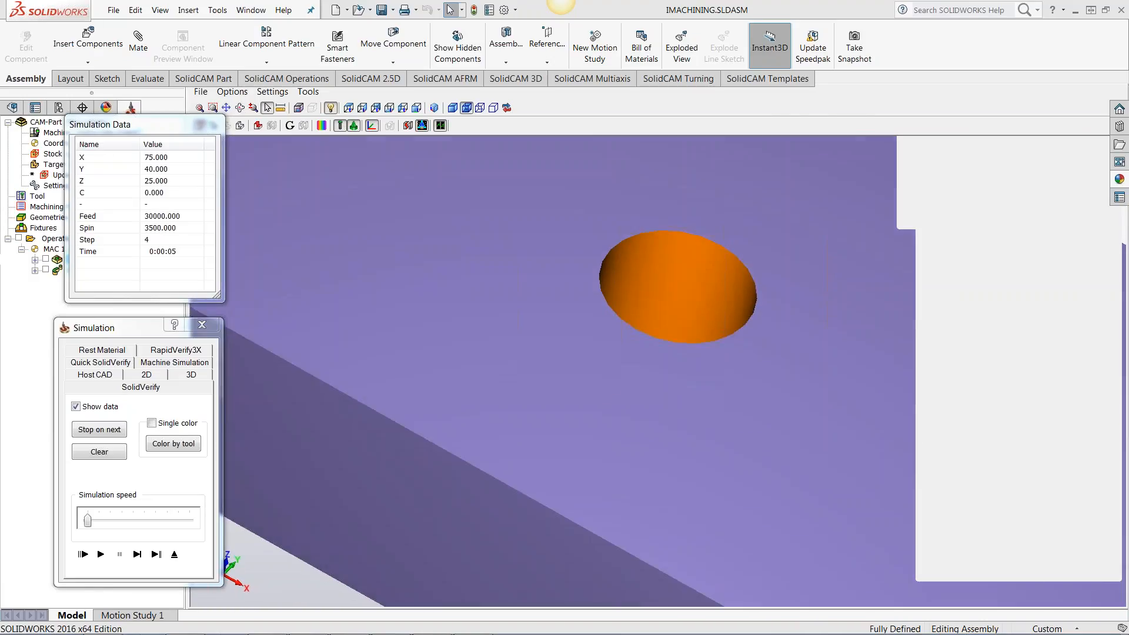
{"action": "left_click", "coordinate": [201, 325]}
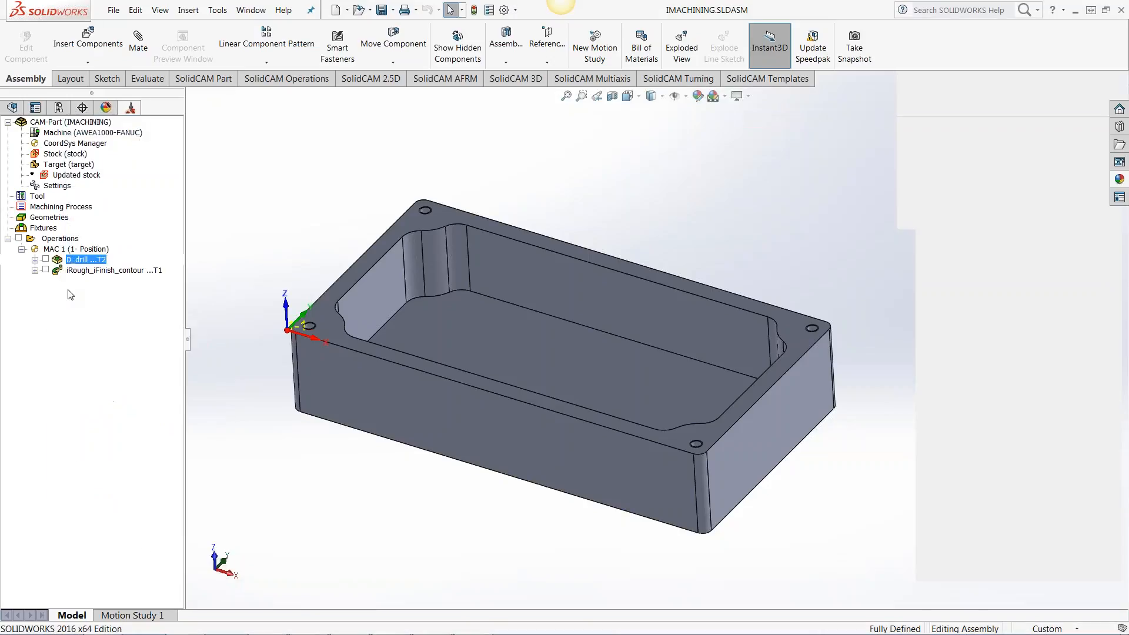
Step: Open the iRough_iFinish_contour operation, review its pre-drilling link settings for D_drill, and open its simulation
{"action": "left_click", "coordinate": [88, 272]}
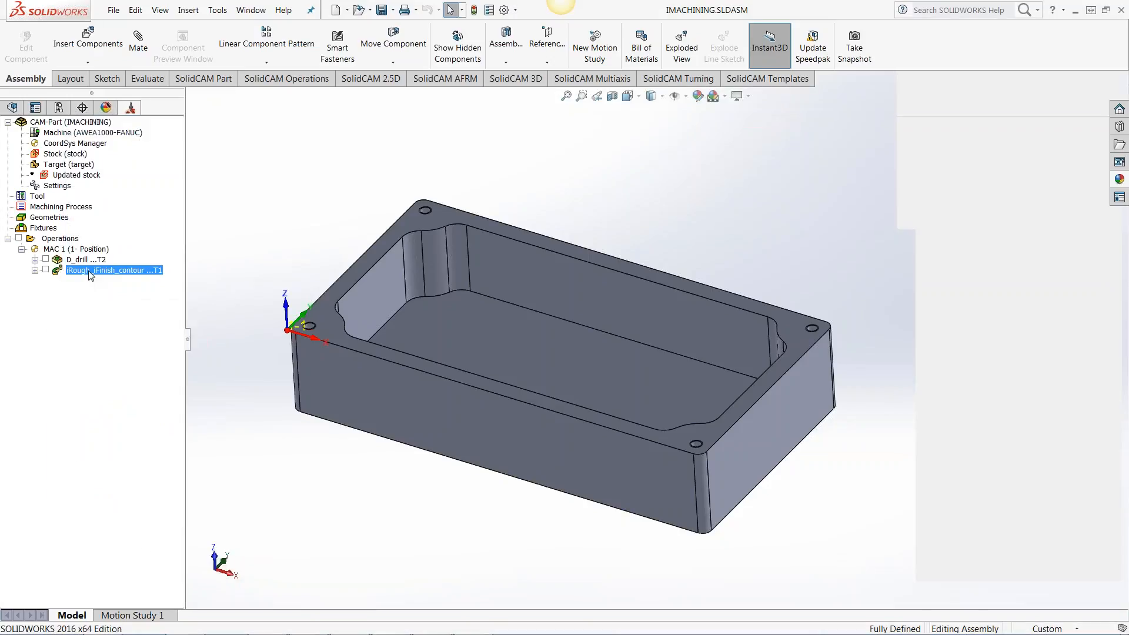
{"action": "double_click", "coordinate": [90, 272]}
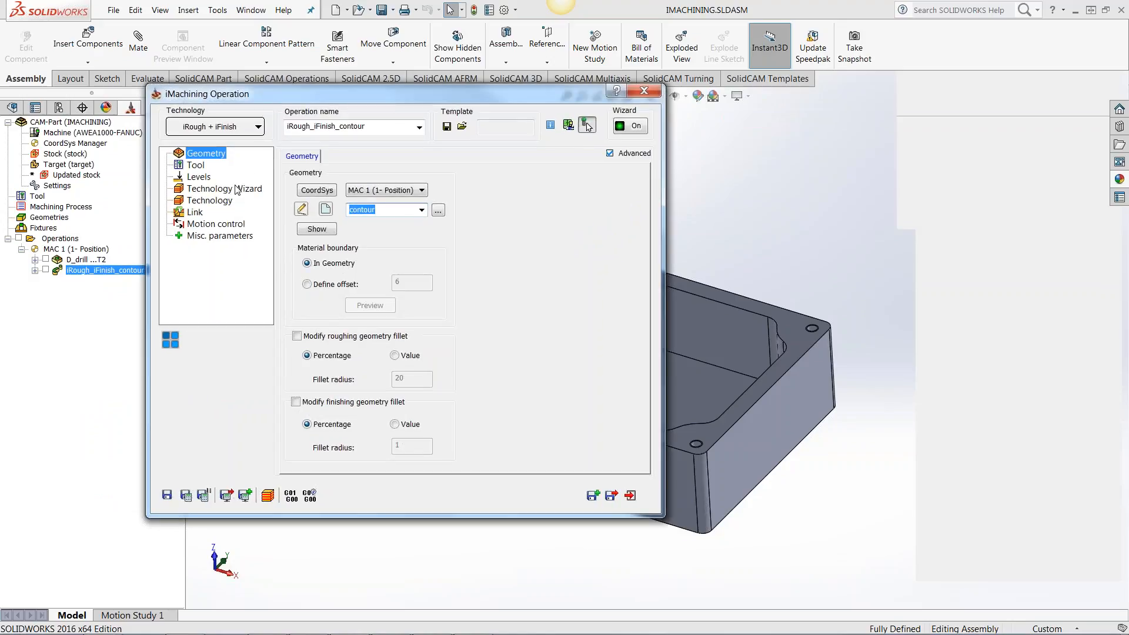
{"action": "left_click", "coordinate": [195, 212]}
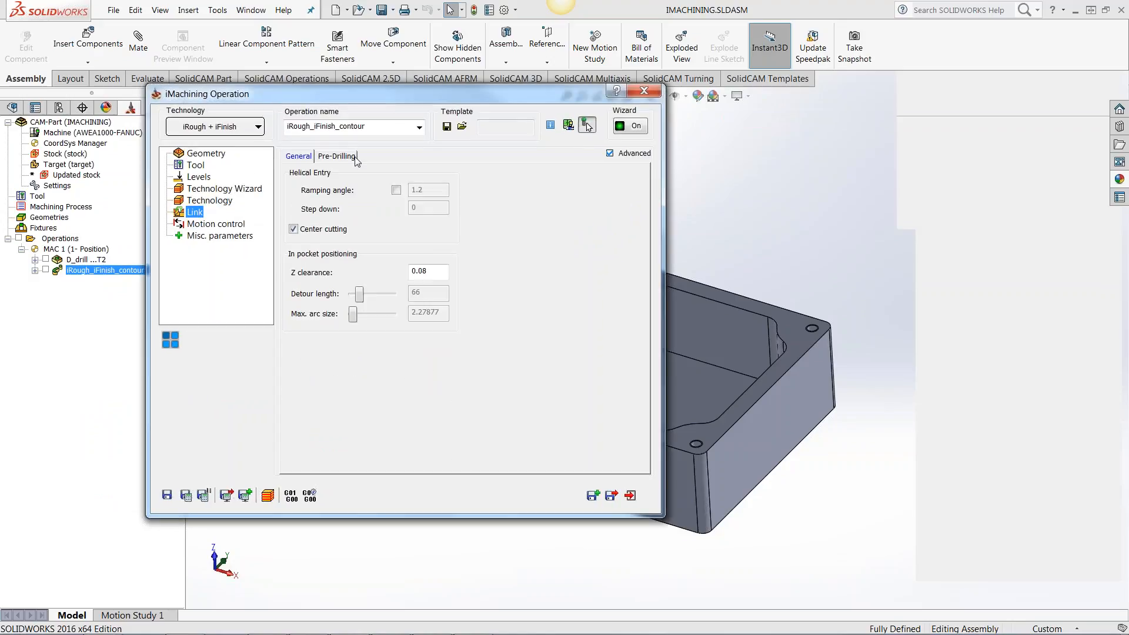
{"action": "left_click", "coordinate": [334, 157]}
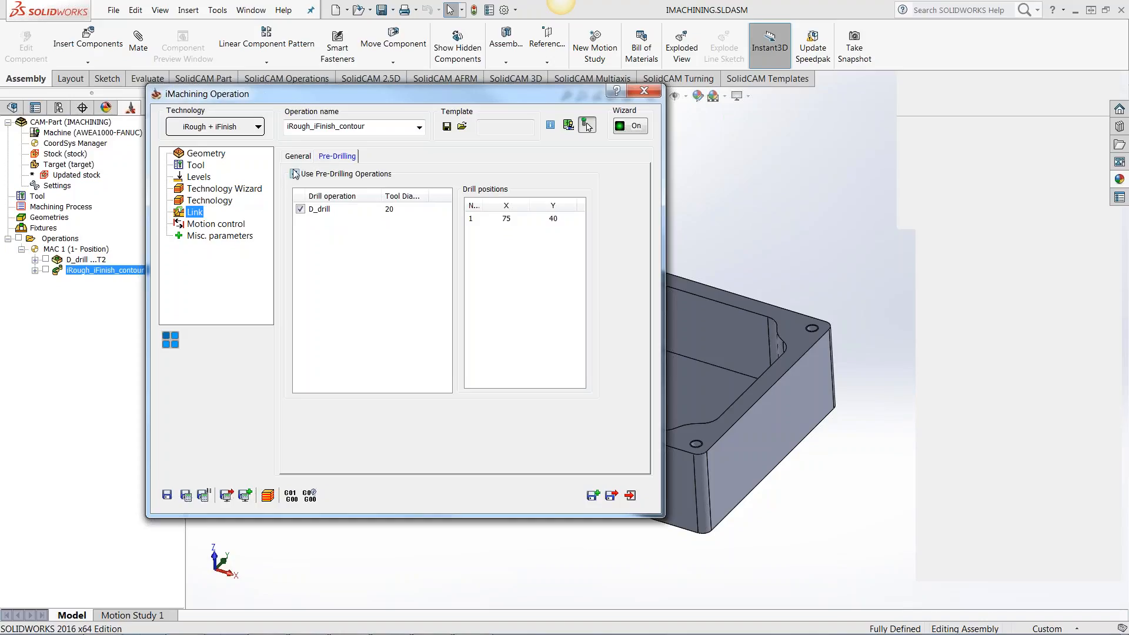
{"action": "left_click", "coordinate": [268, 497]}
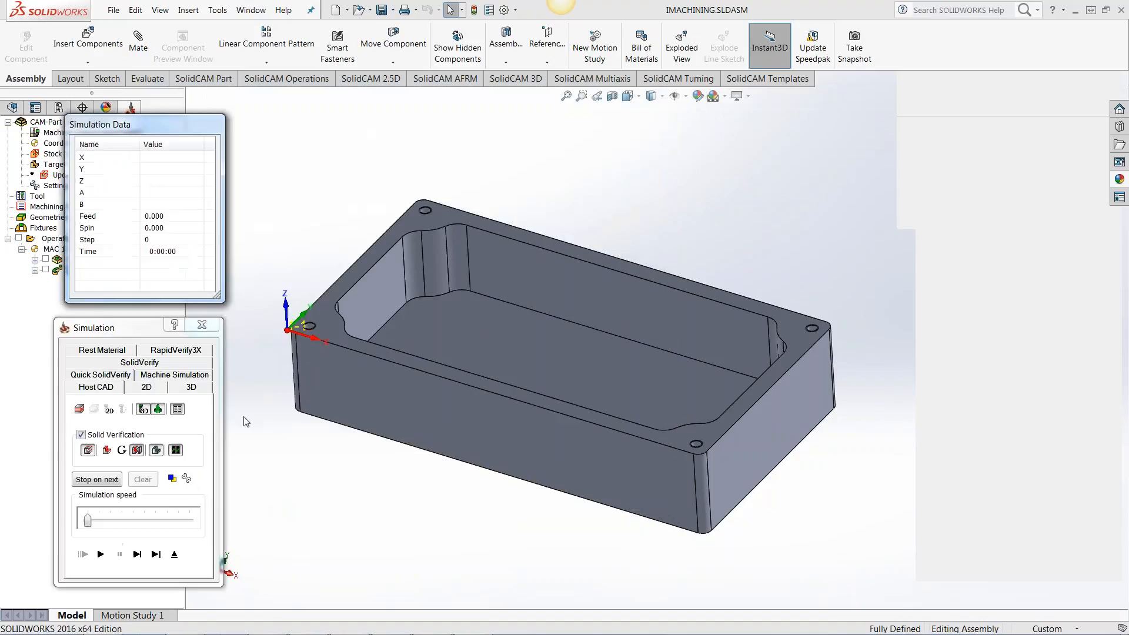
Step: Simulate the iRough_iFinish_contour operation with SolidVerify, viewed close up at the pre-drilled hole, and raise the simulation speed
{"action": "left_click", "coordinate": [141, 364]}
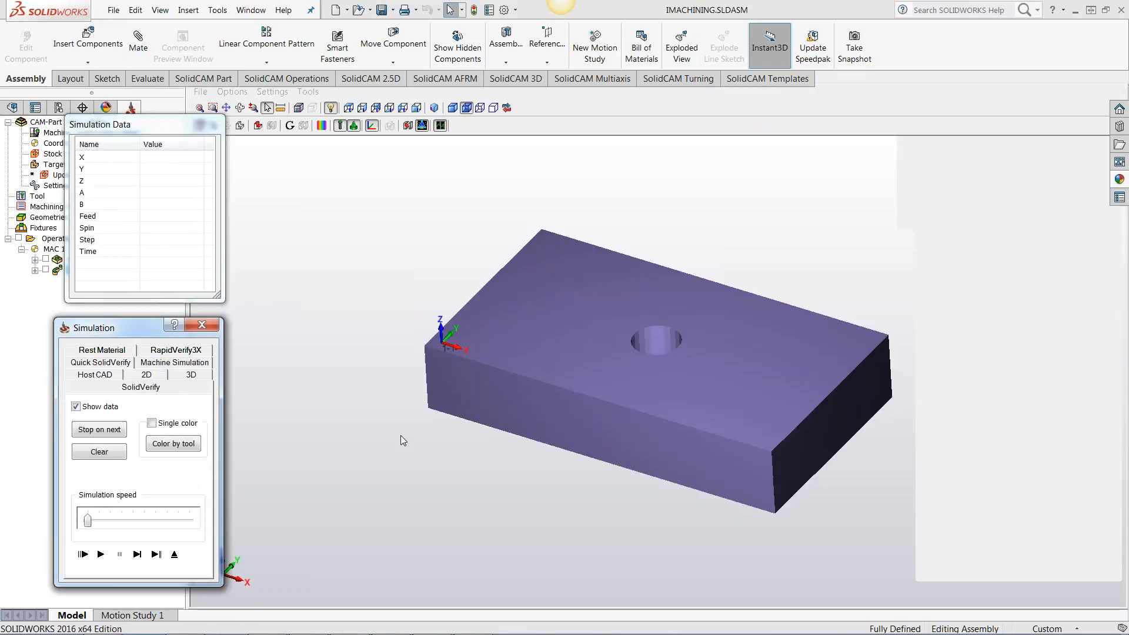
{"action": "scroll", "coordinate": [752, 399], "scroll_direction": "up", "scroll_amount": 6}
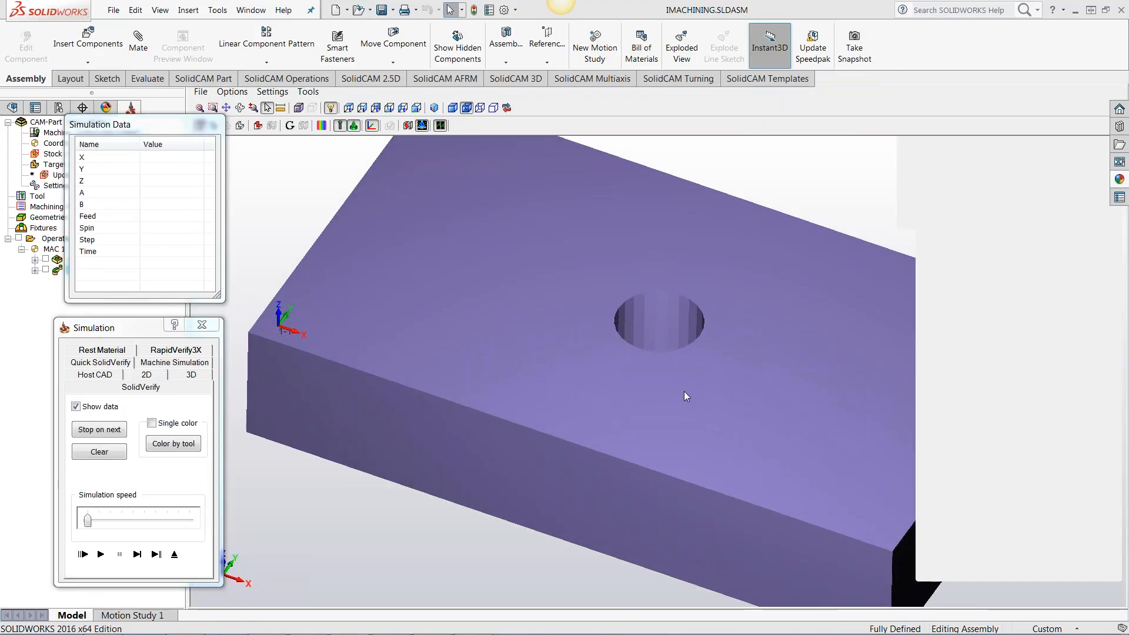
{"action": "scroll", "coordinate": [716, 388], "scroll_direction": "up", "scroll_amount": 2}
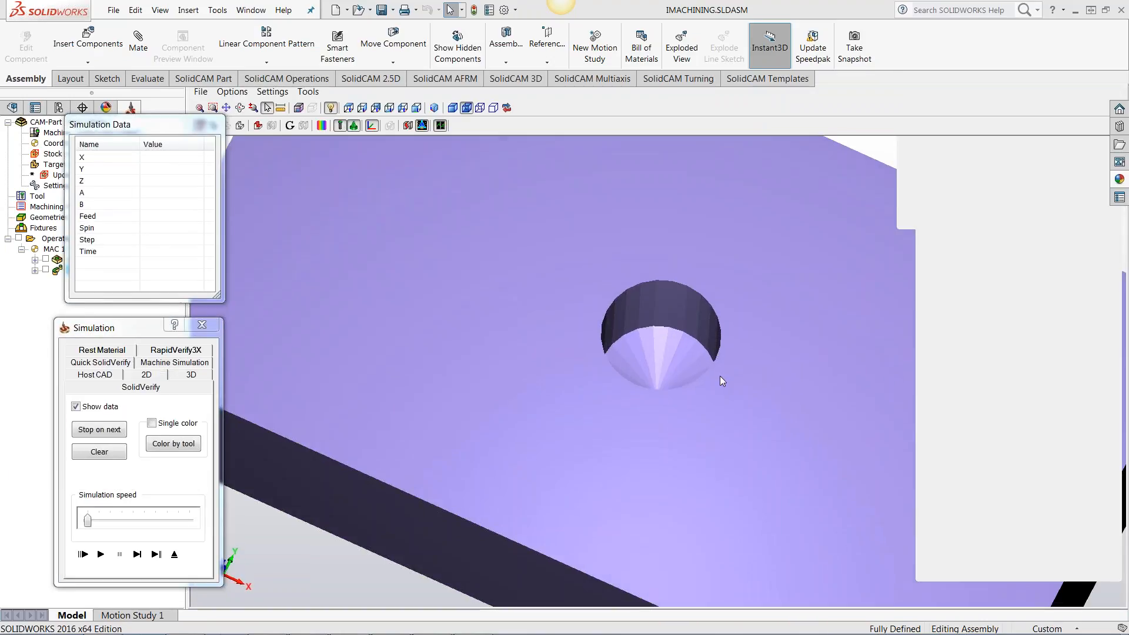
{"action": "left_click", "coordinate": [137, 554]}
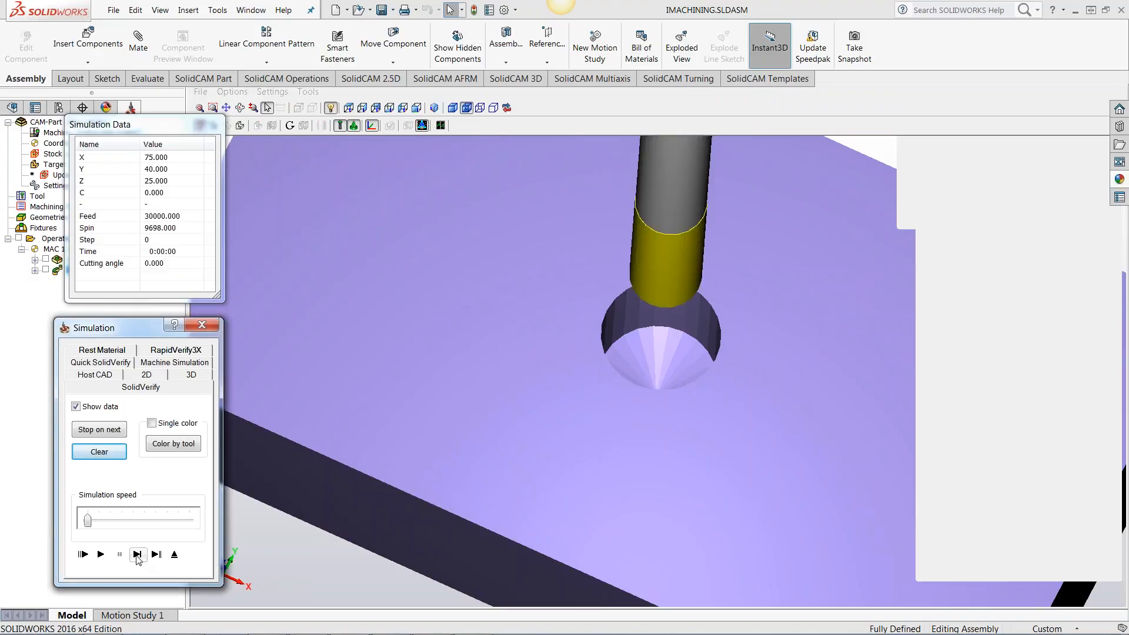
{"action": "left_click", "coordinate": [104, 556]}
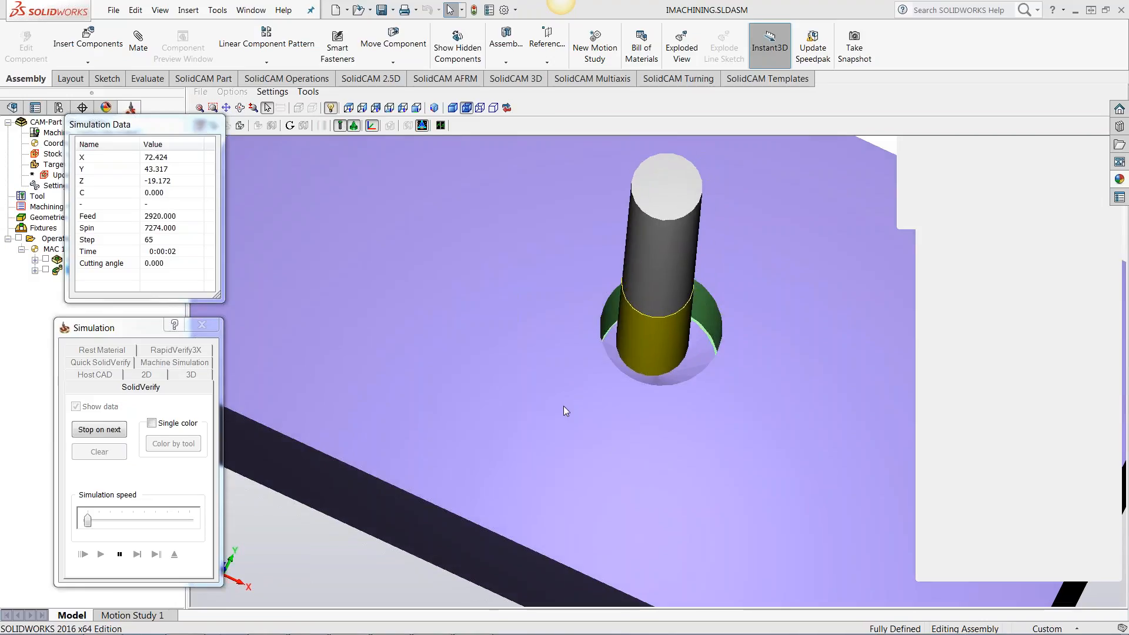
{"action": "left_click", "coordinate": [139, 524]}
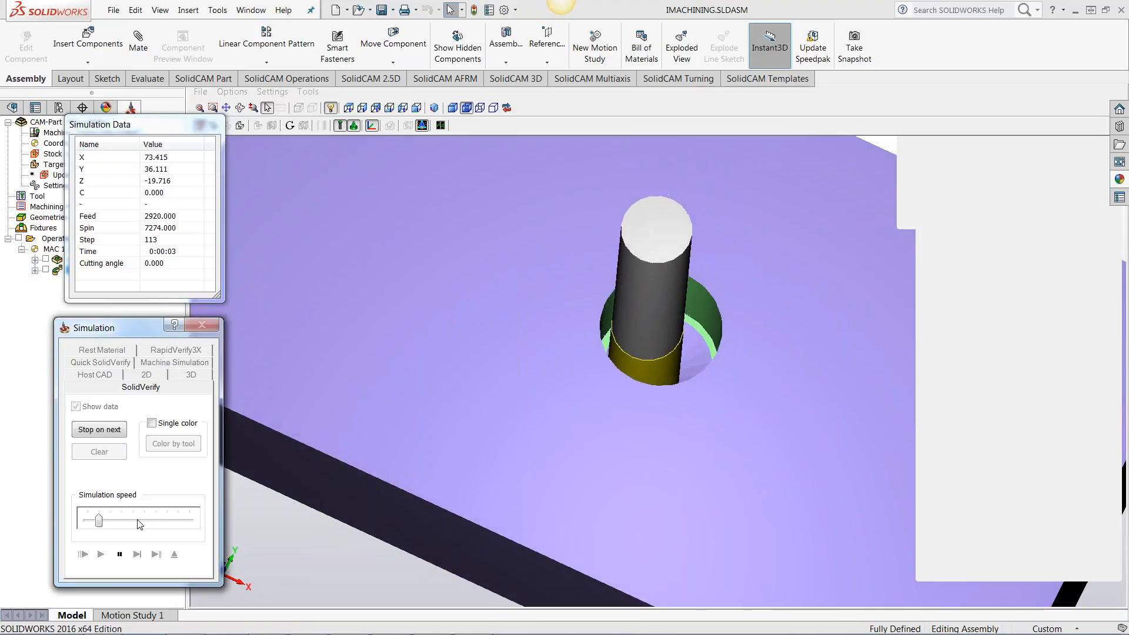
{"action": "left_click", "coordinate": [139, 524]}
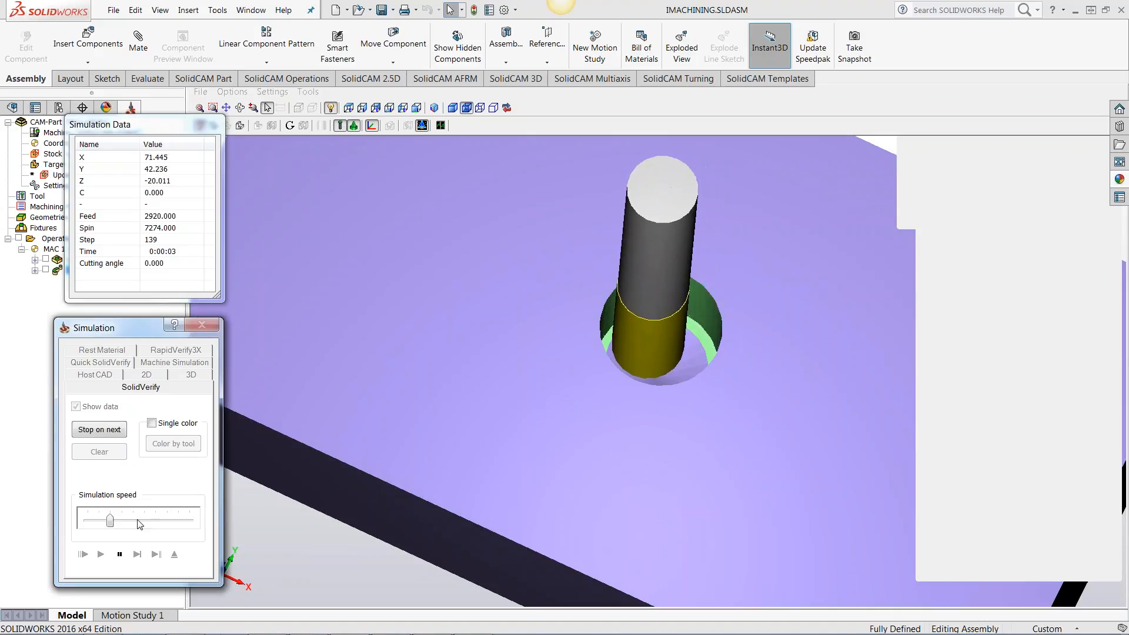
{"action": "left_click", "coordinate": [140, 524]}
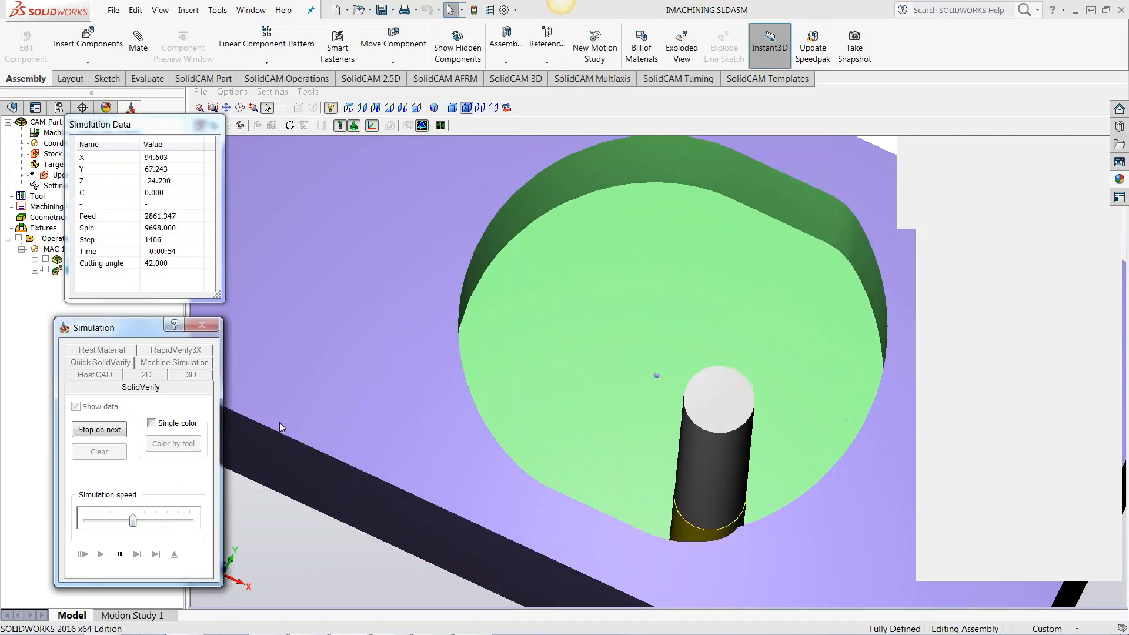
Step: View the whole stock while the pocket is being cleared, pause the simulation and close it
{"action": "mouse_move", "coordinate": [323, 418]}
{"action": "middle_mouse_down"}
{"action": "mouse_move", "coordinate": [370, 411]}
{"action": "mouse_move", "coordinate": [332, 418]}
{"action": "middle_mouse_up"}
{"action": "scroll", "coordinate": [370, 411], "scroll_direction": "up", "scroll_amount": 5}
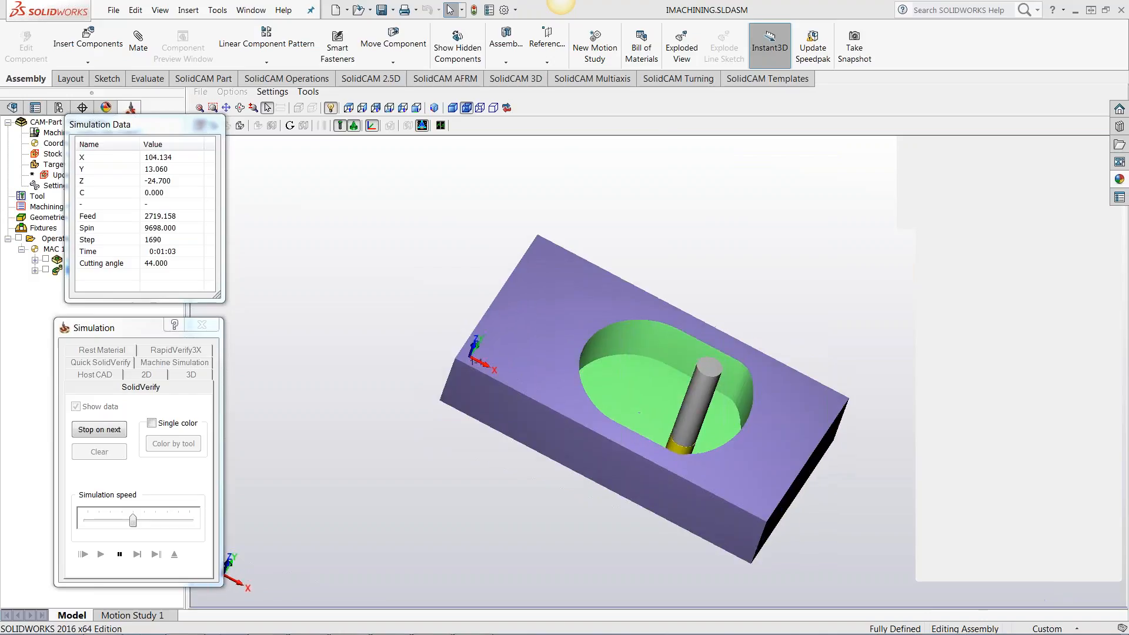
{"action": "left_click", "coordinate": [120, 556]}
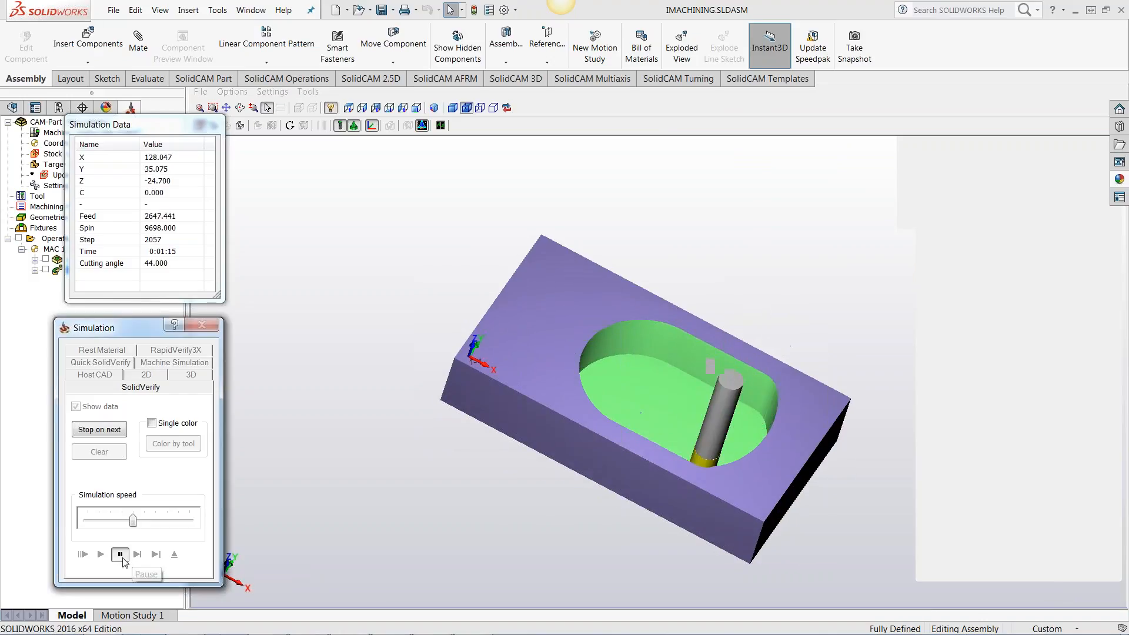
{"action": "left_click", "coordinate": [213, 328]}
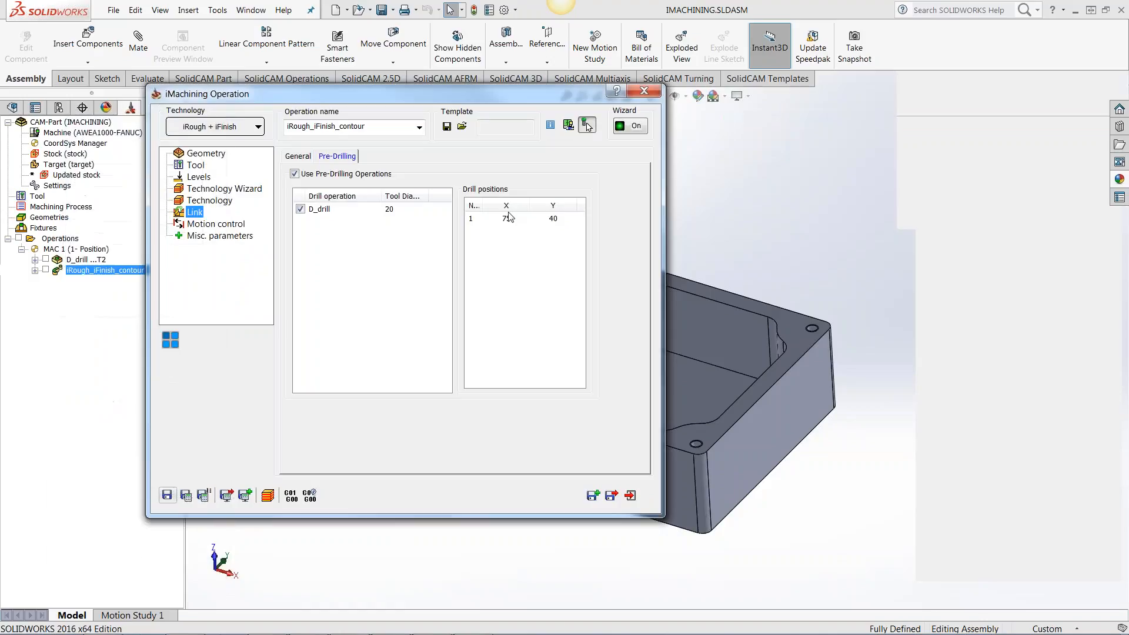
Step: Close the iMachining operation and display the iRough_iFinish_contour toolpath on the model, seen more from above
{"action": "left_click", "coordinate": [643, 90]}
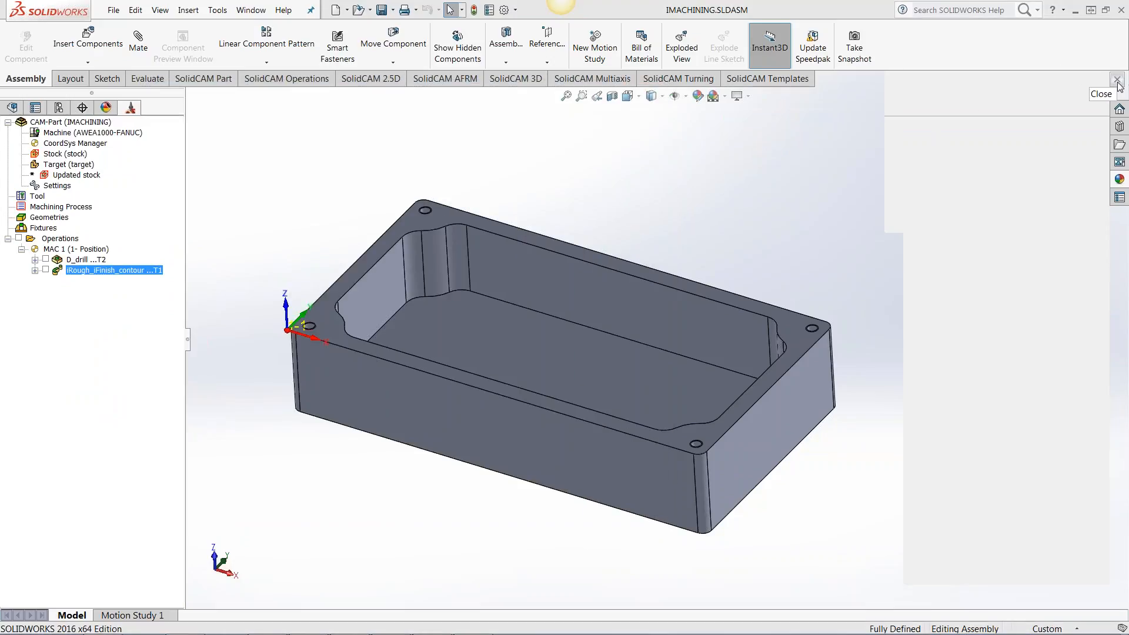
{"action": "left_click", "coordinate": [46, 271]}
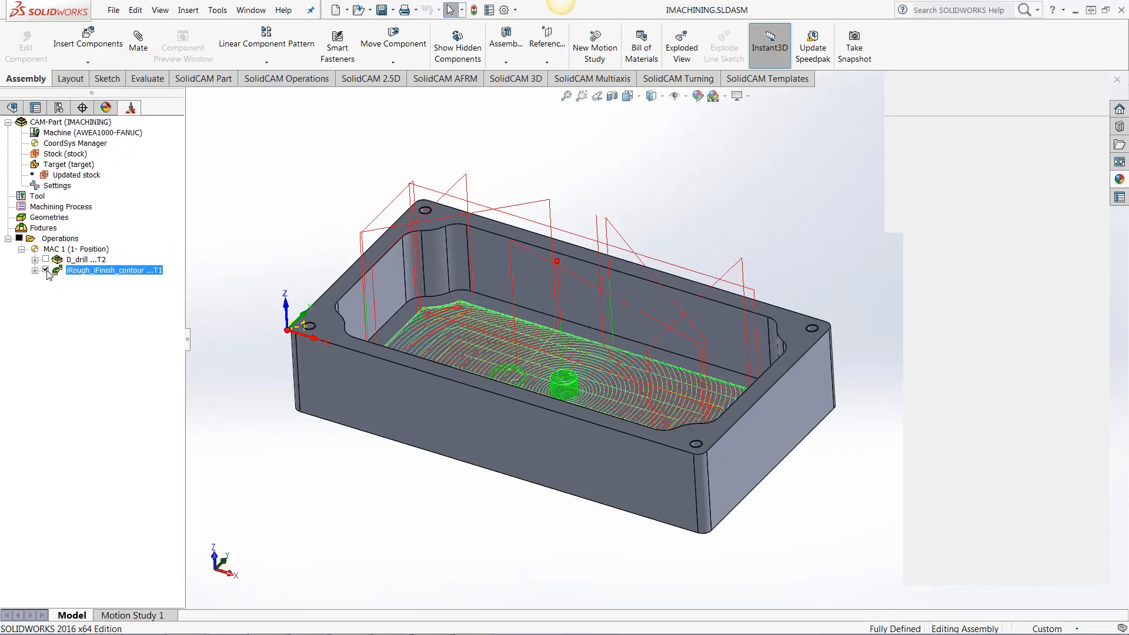
{"action": "middle_click_drag", "start_coordinate": [288, 362], "coordinate": [311, 425]}
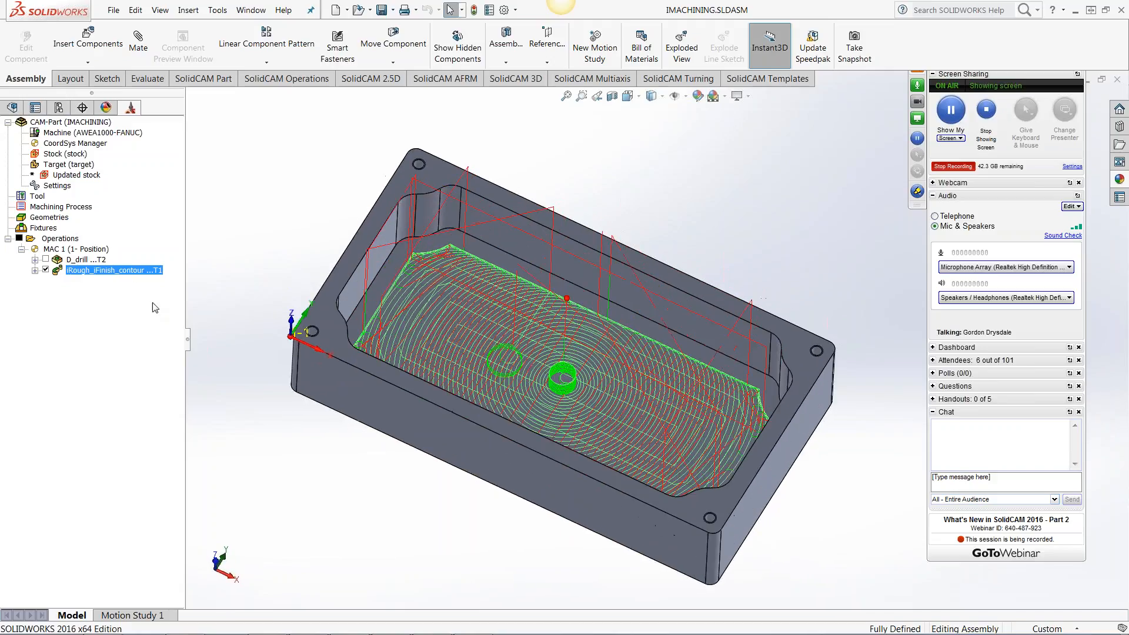
Step: Set the floor finish style of the iRough_iFinish_contour operation to iMachining, then save and calculate it
{"action": "double_click", "coordinate": [137, 271]}
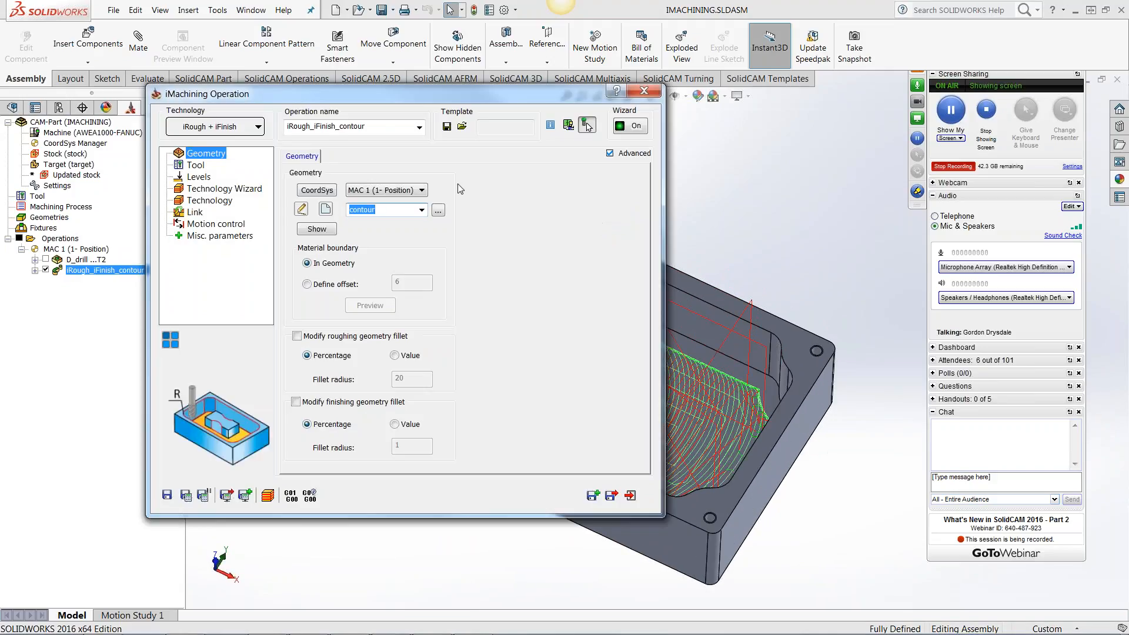
{"action": "left_click", "coordinate": [218, 201]}
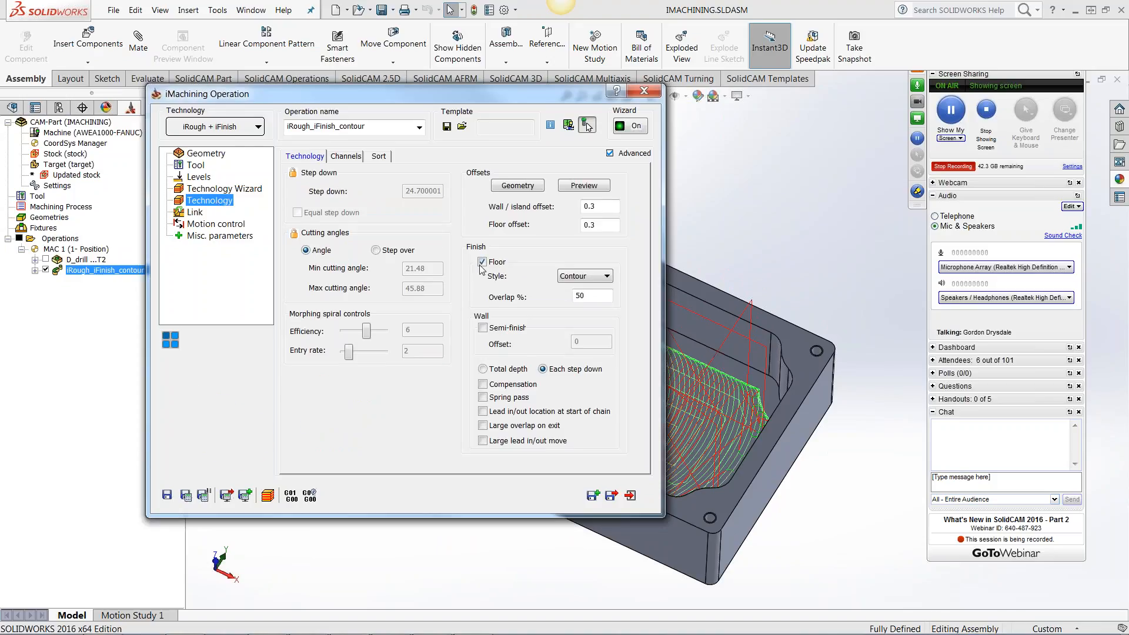
{"action": "left_click", "coordinate": [586, 282]}
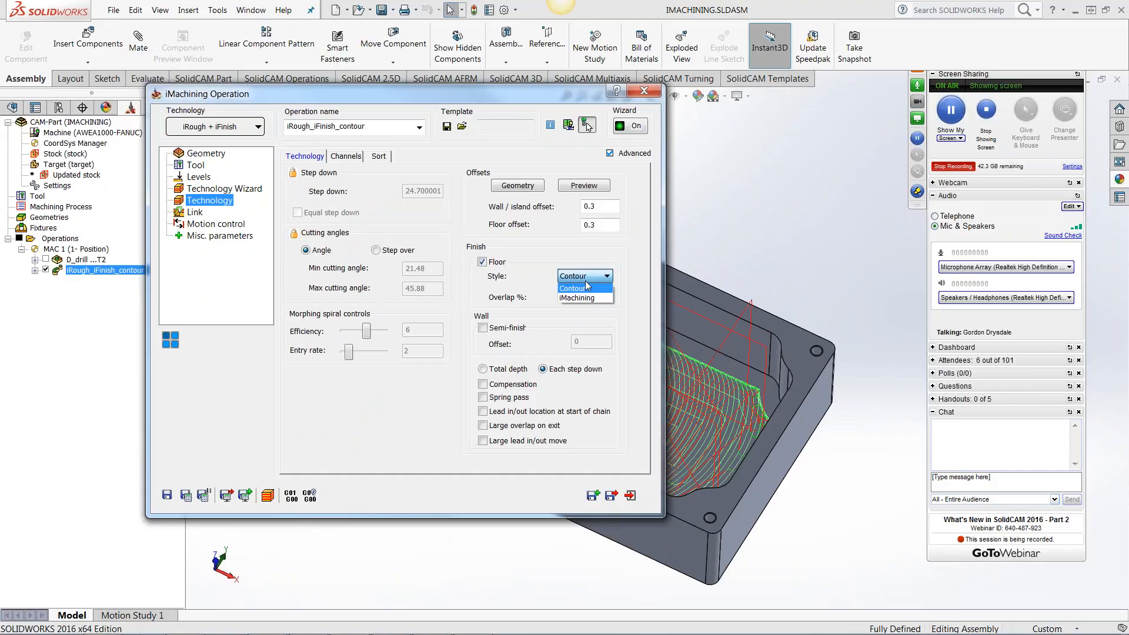
{"action": "left_click", "coordinate": [592, 298]}
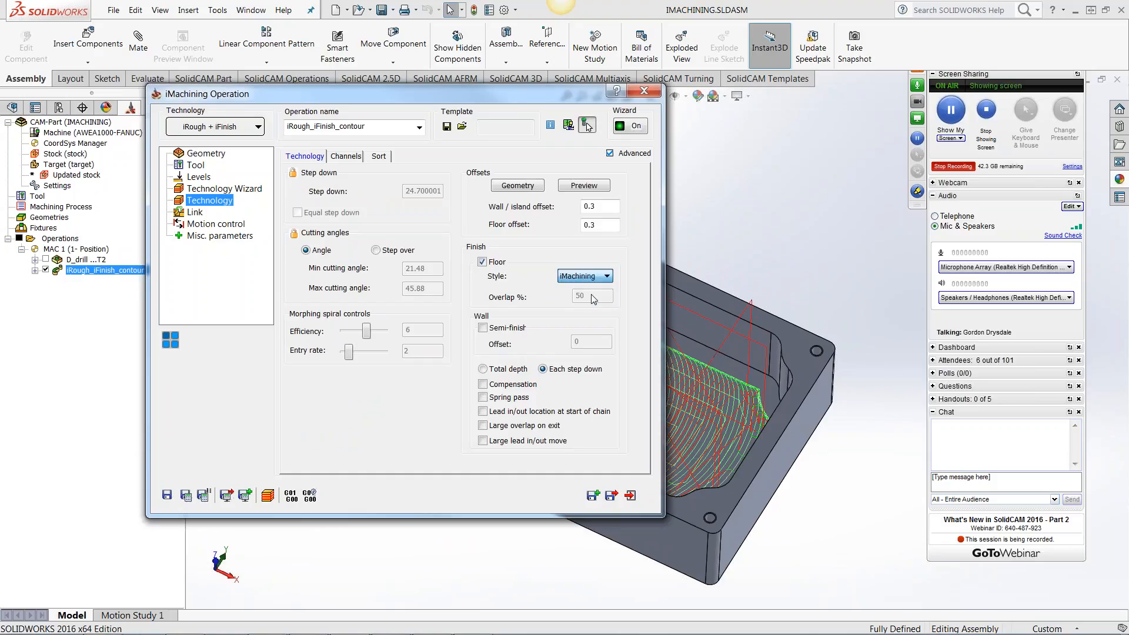
{"action": "left_click", "coordinate": [186, 497]}
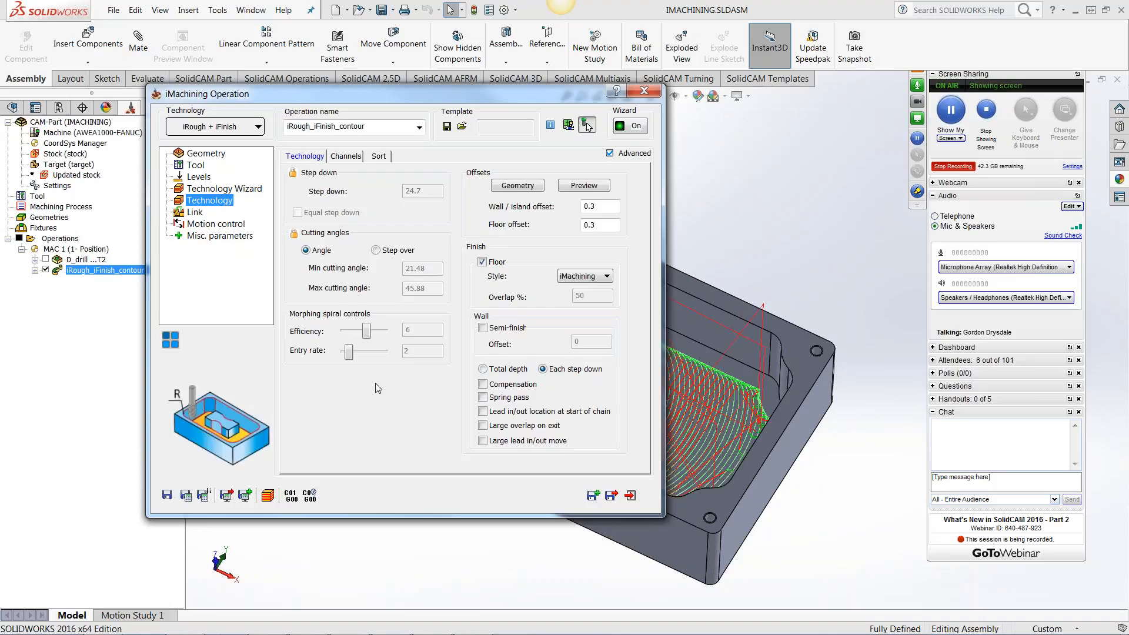
Step: Collapse the operation dialog and examine the iMachining-style toolpath on the pocket floor from several angles
{"action": "left_click_drag", "start_coordinate": [453, 90], "coordinate": [401, 76]}
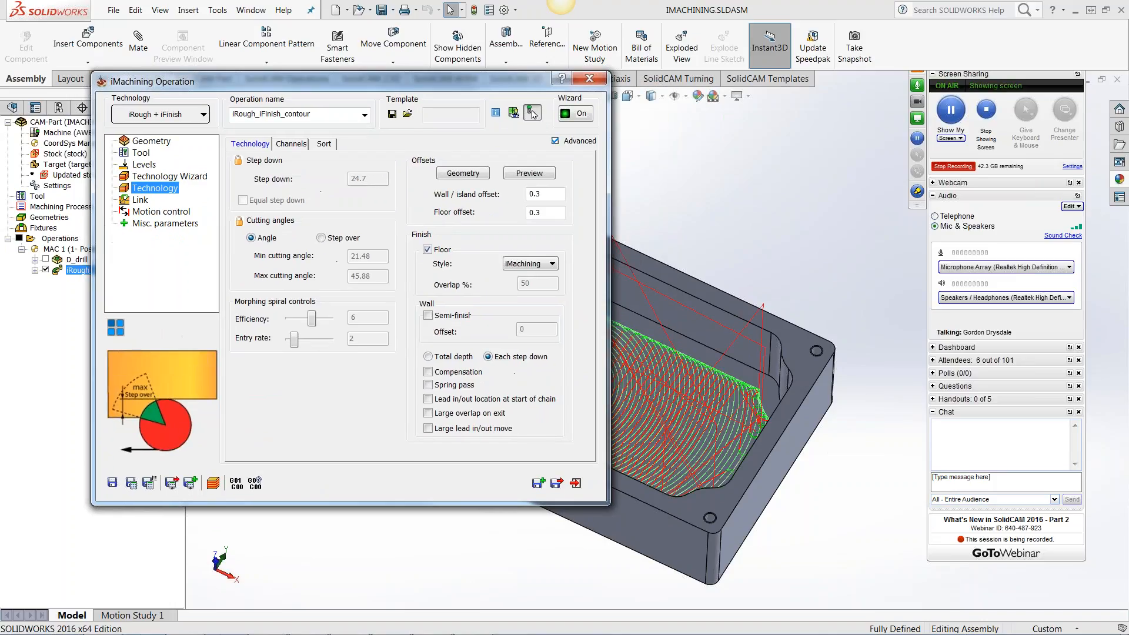
{"action": "scroll", "coordinate": [703, 446], "scroll_direction": "down", "scroll_amount": 4}
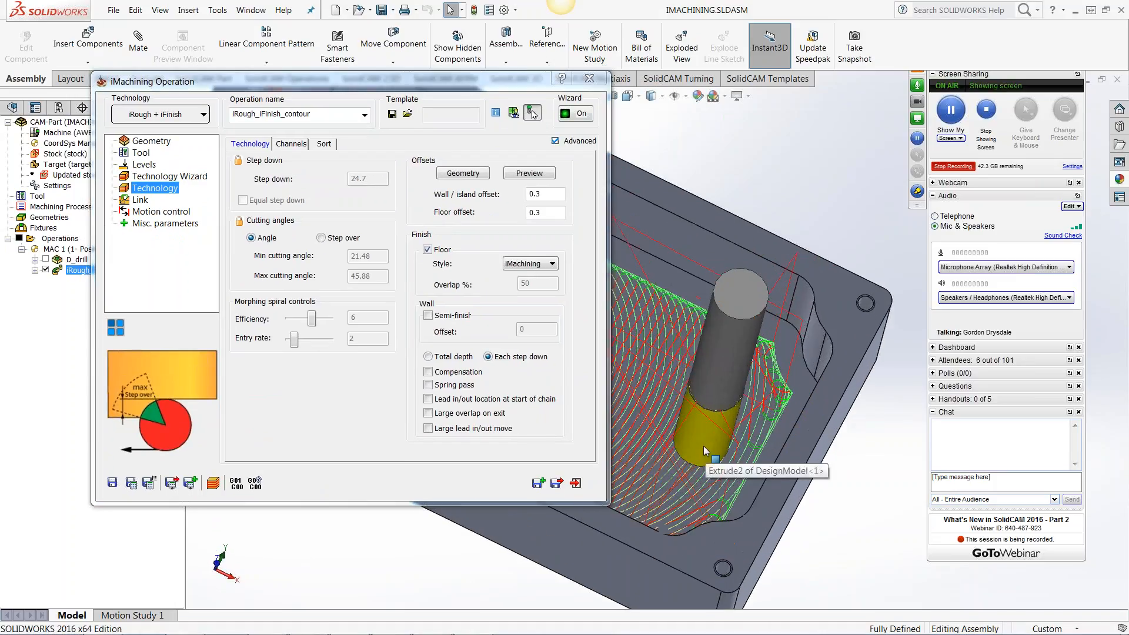
{"action": "double_click", "coordinate": [492, 78]}
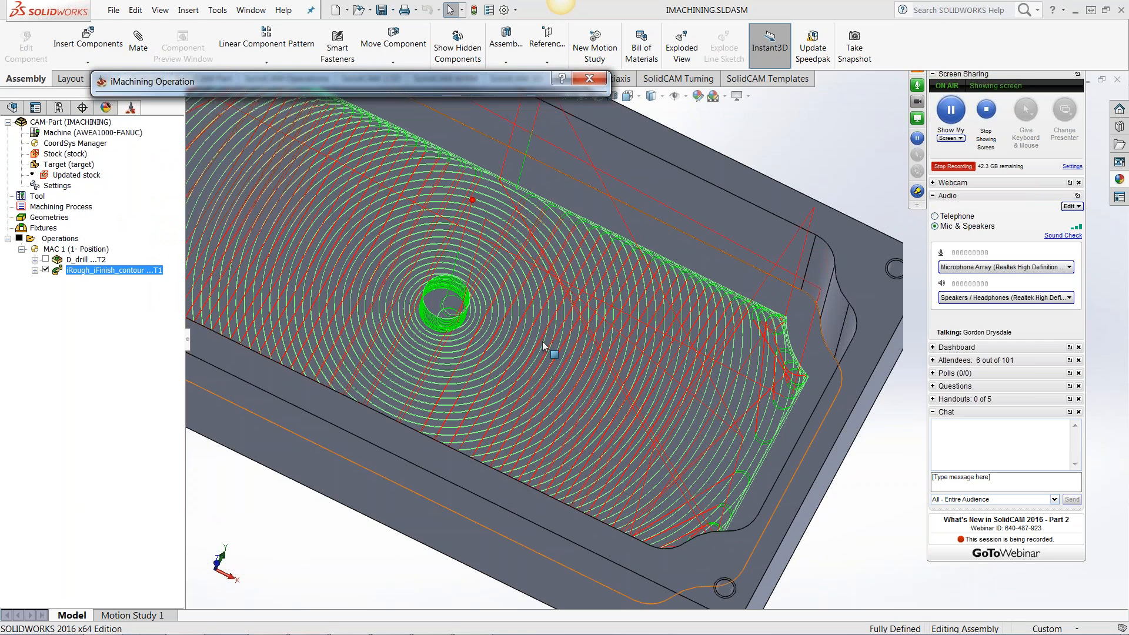
{"action": "middle_click_drag", "start_coordinate": [581, 355], "coordinate": [568, 309]}
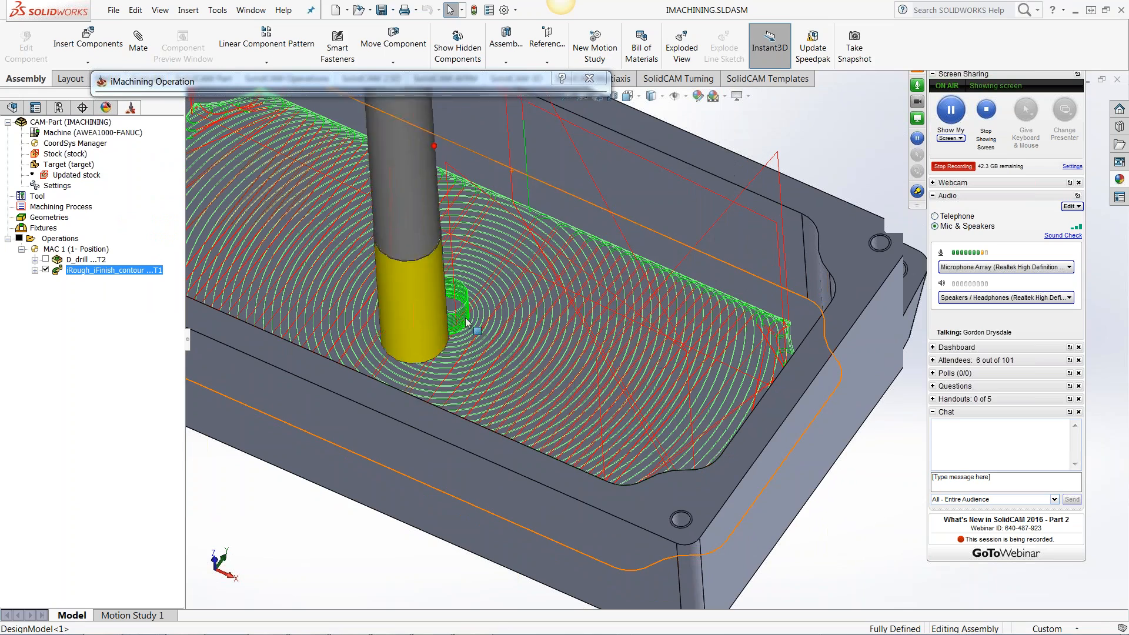
{"action": "middle_click_drag", "start_coordinate": [647, 355], "coordinate": [675, 272]}
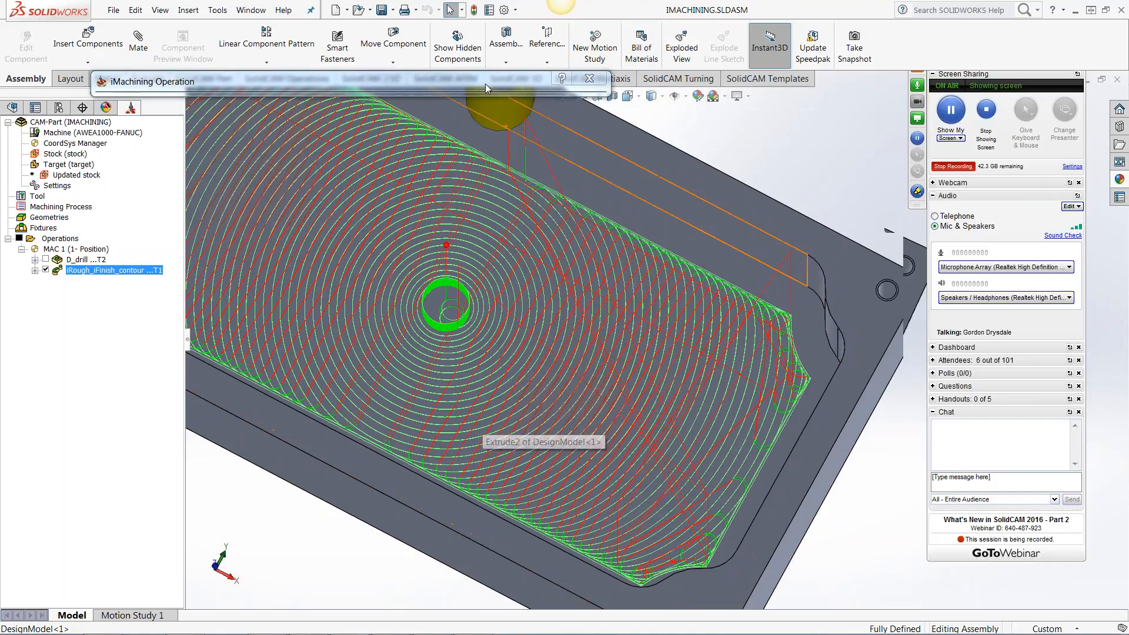
Step: Set the floor finish style back to Contour, then save and calculate the operation
{"action": "mouse_move", "coordinate": [475, 81]}
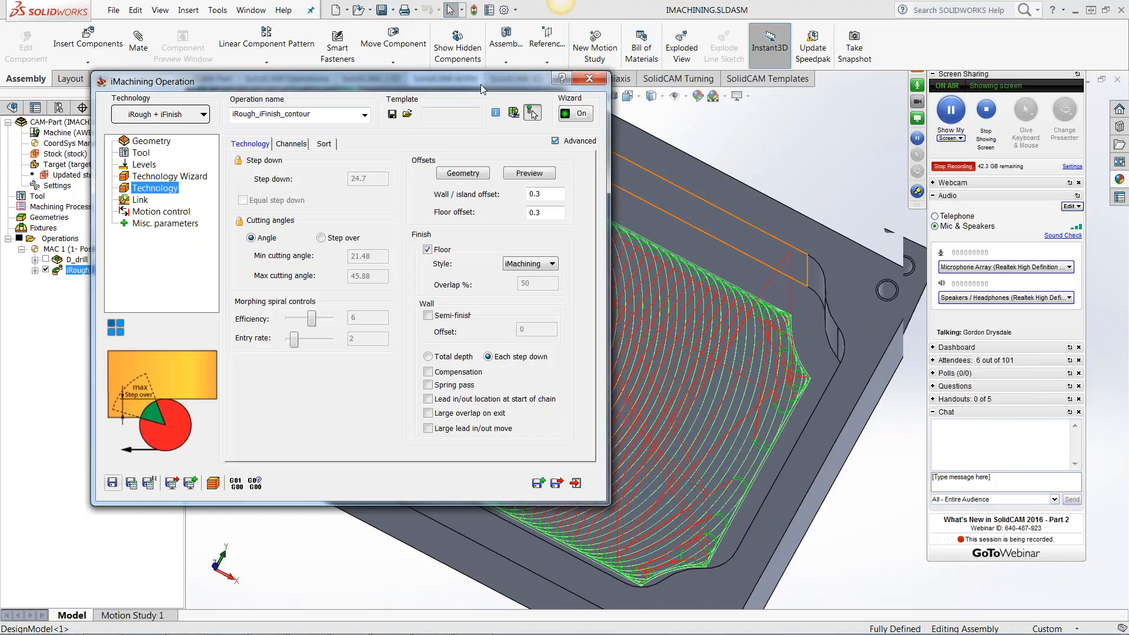
{"action": "left_click", "coordinate": [537, 266]}
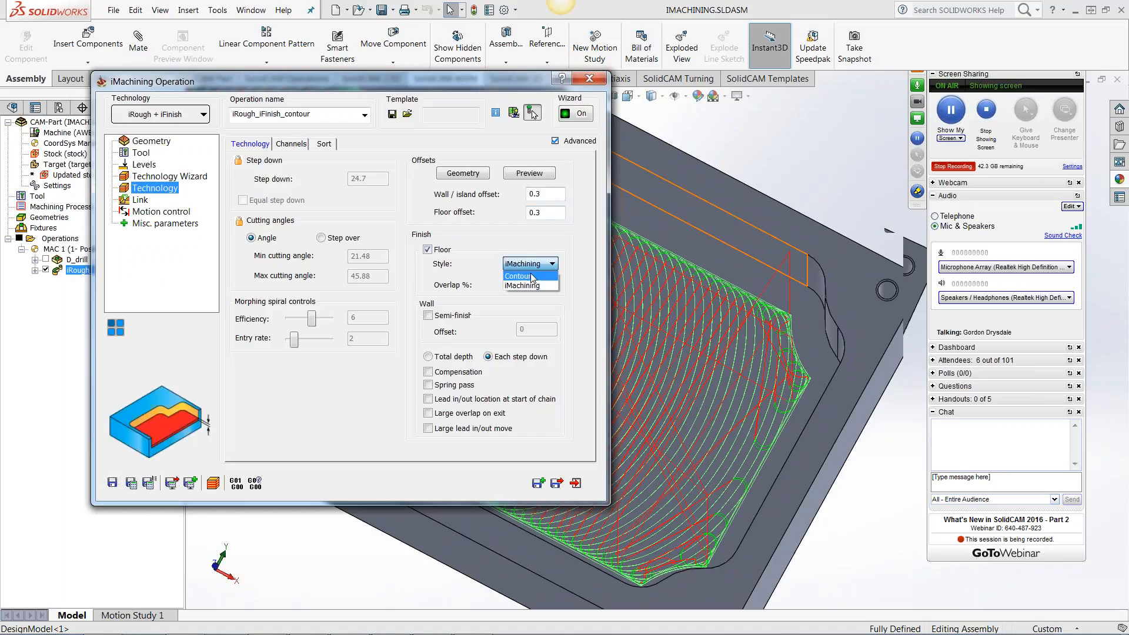
{"action": "left_click", "coordinate": [532, 278]}
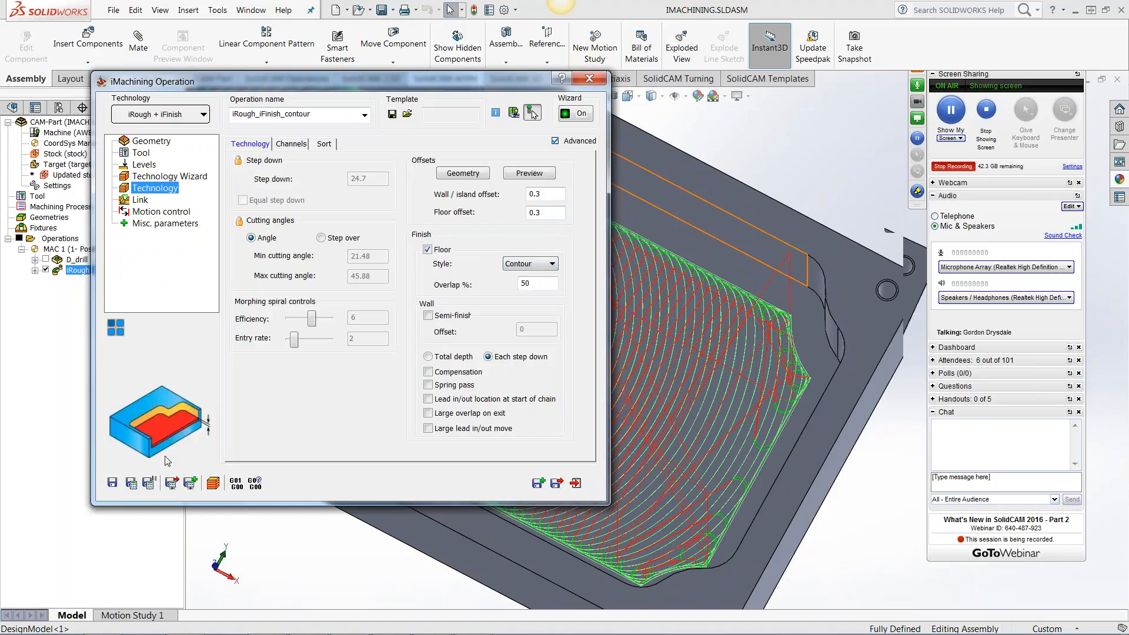
{"action": "left_click", "coordinate": [131, 484]}
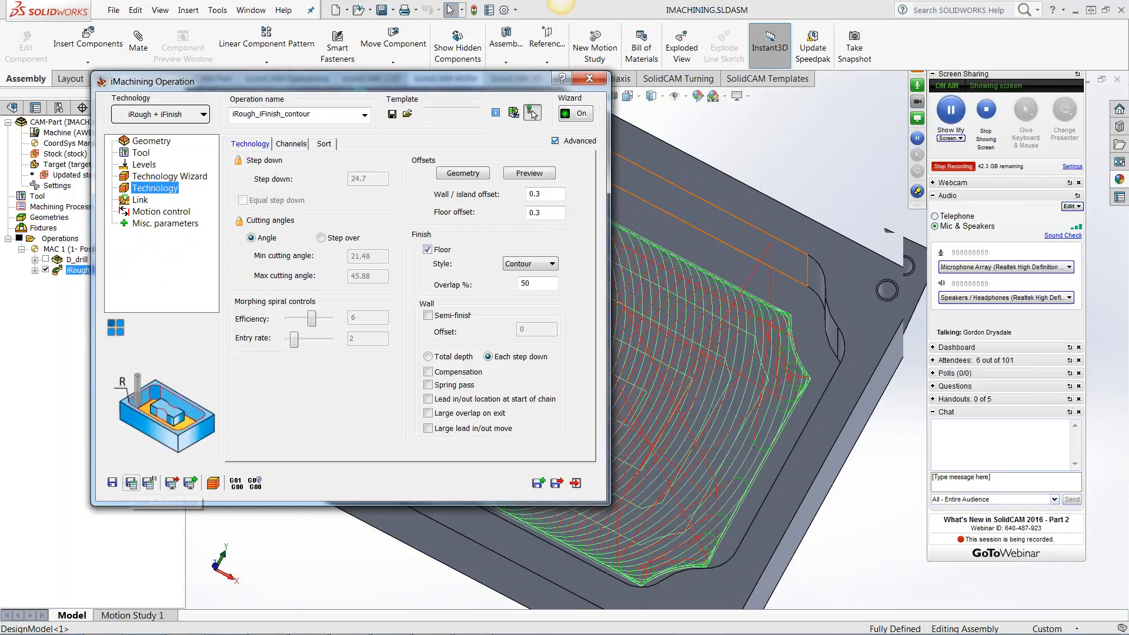
Step: Examine the contour-style floor finishing toolpath in the pocket and close the iMachining operation
{"action": "double_click", "coordinate": [438, 78]}
{"action": "left_click", "coordinate": [584, 355]}
{"action": "middle_click_drag", "start_coordinate": [583, 355], "coordinate": [652, 341]}
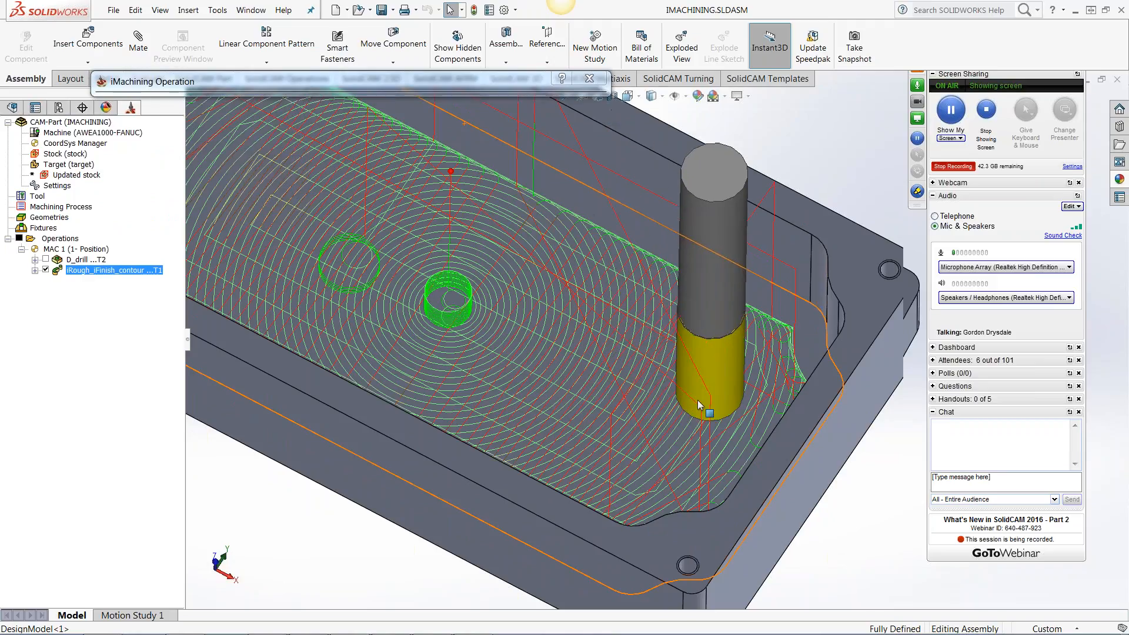
{"action": "mouse_move", "coordinate": [467, 82]}
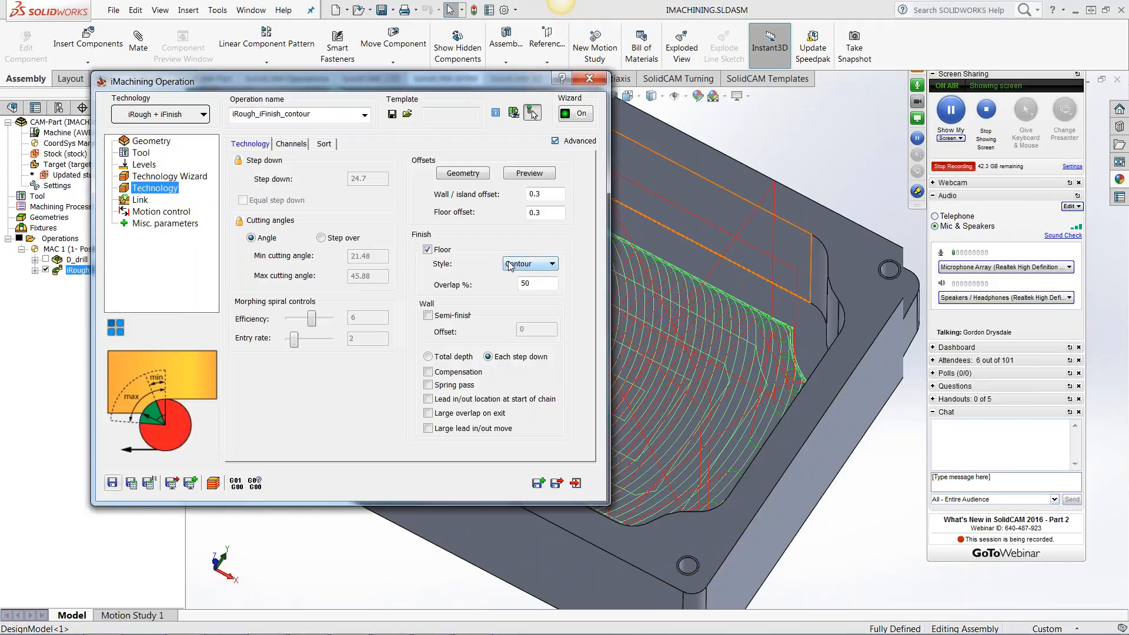
{"action": "left_click", "coordinate": [591, 79]}
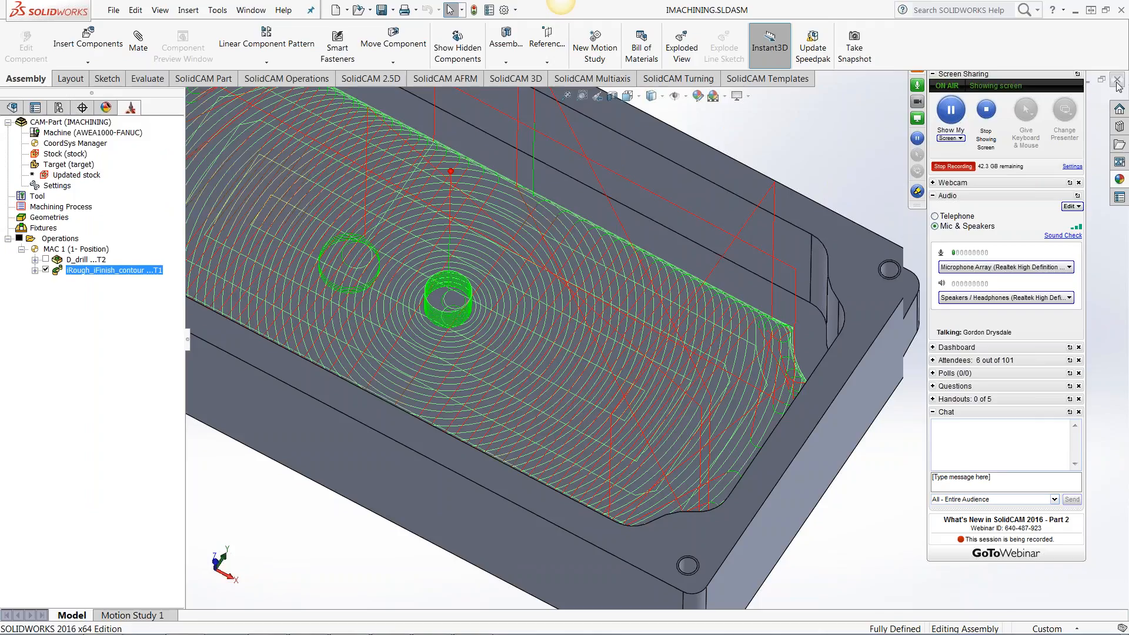
Step: Close the current CAM-part and open the recent CAM-part Part 3 iMachining.prz
{"action": "left_click", "coordinate": [1117, 80]}
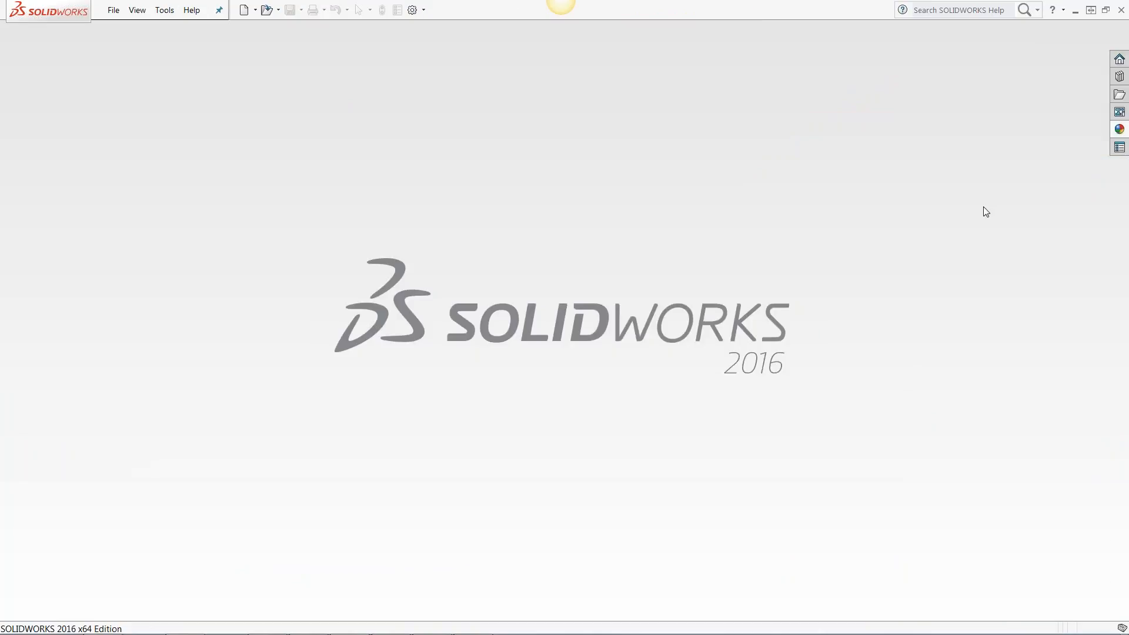
{"action": "left_click", "coordinate": [170, 12]}
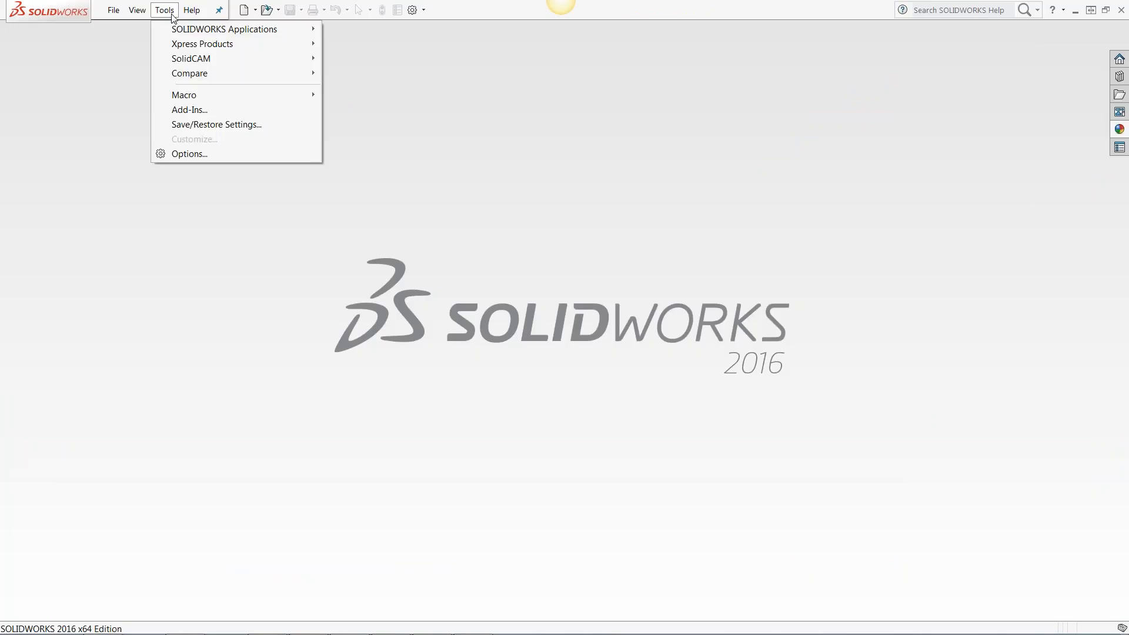
{"action": "mouse_move", "coordinate": [188, 60]}
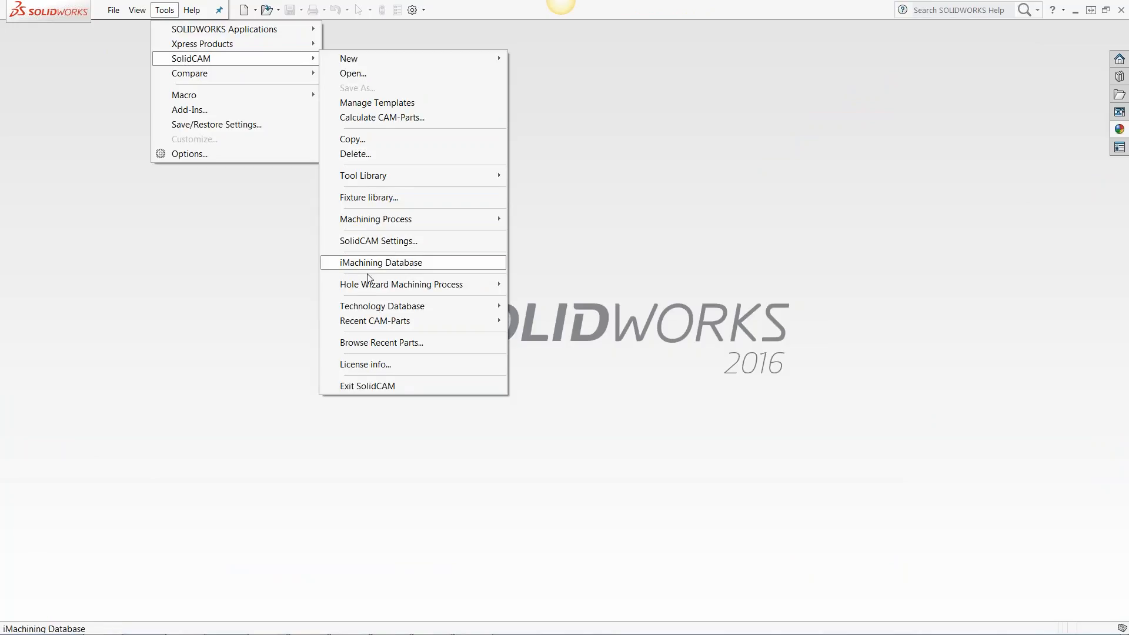
{"action": "mouse_move", "coordinate": [368, 320]}
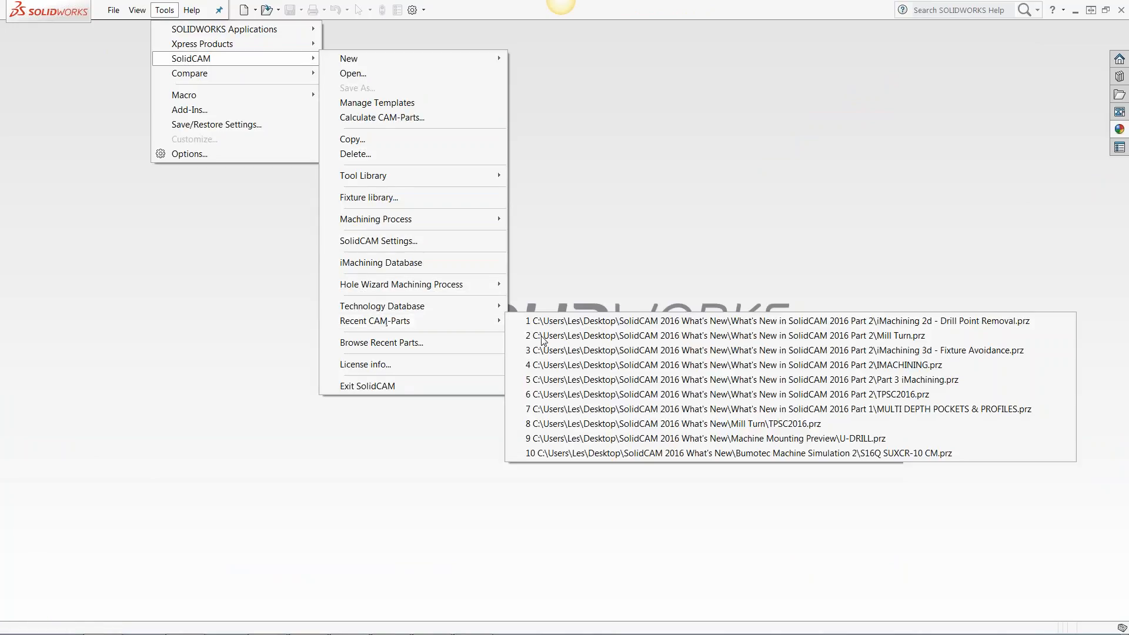
{"action": "left_click", "coordinate": [759, 335]}
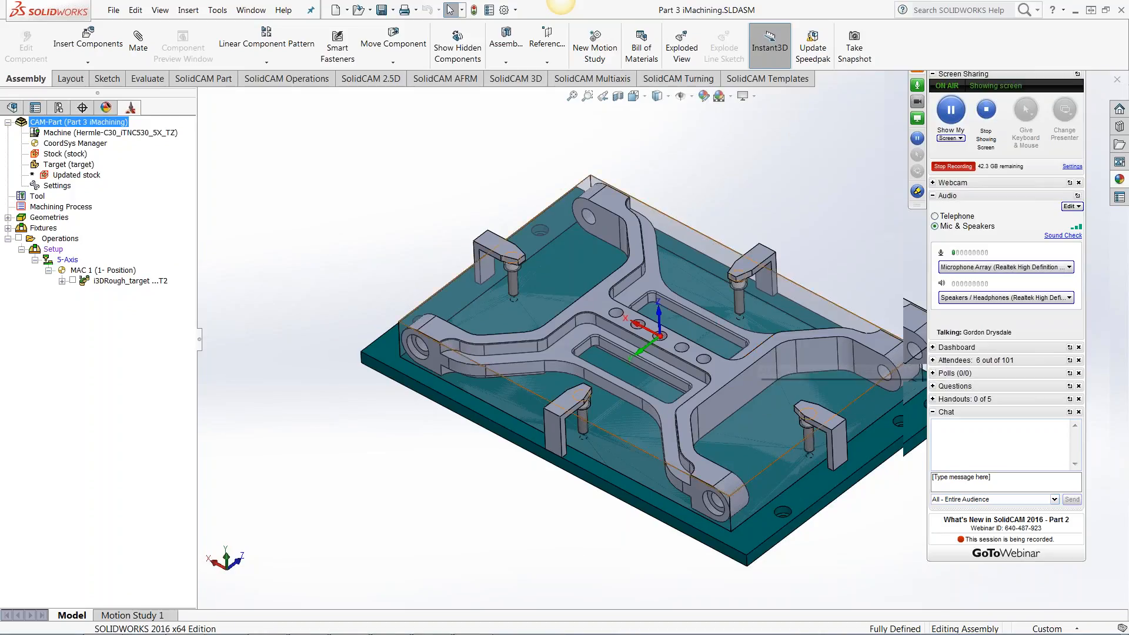
{"action": "middle_click_drag", "start_coordinate": [451, 472], "coordinate": [459, 452]}
{"action": "scroll", "coordinate": [863, 429], "scroll_direction": "up", "scroll_amount": 1}
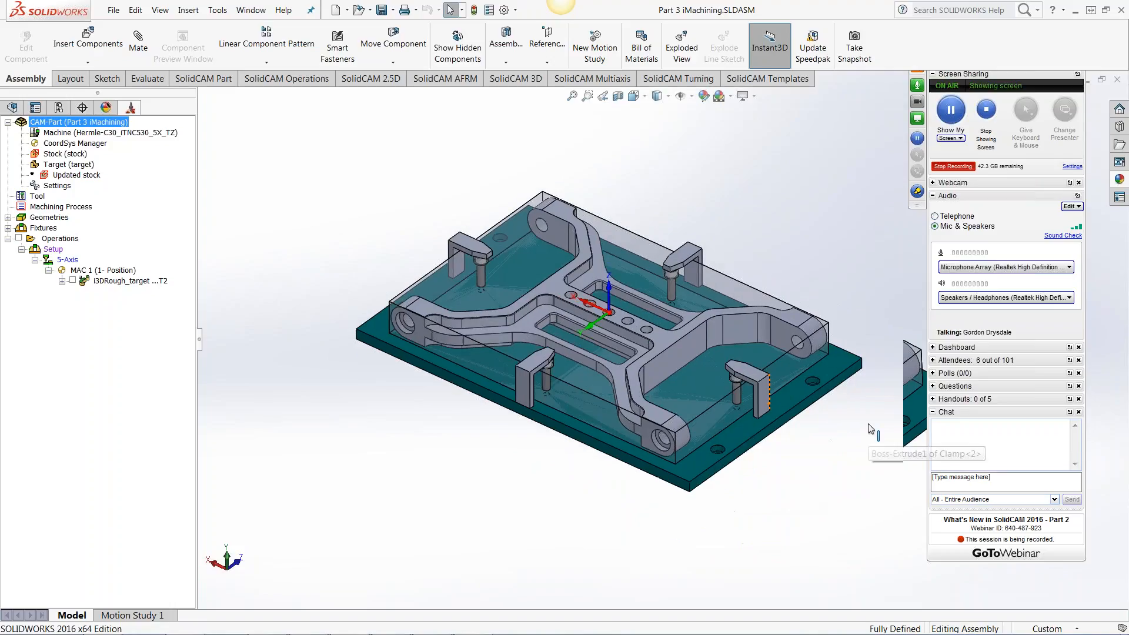
{"action": "scroll", "coordinate": [751, 291], "scroll_direction": "down", "scroll_amount": 1}
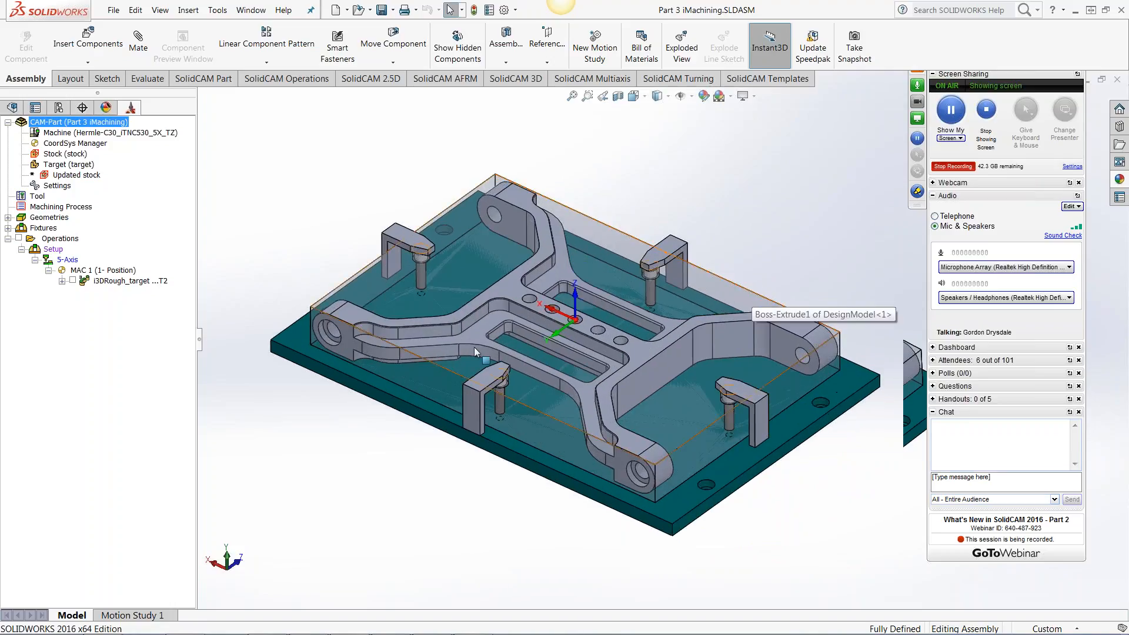
Step: Open the i3DRough_target operation, review its fixture collision protection and fixture clearance settings, and close it without changes
{"action": "double_click", "coordinate": [107, 286]}
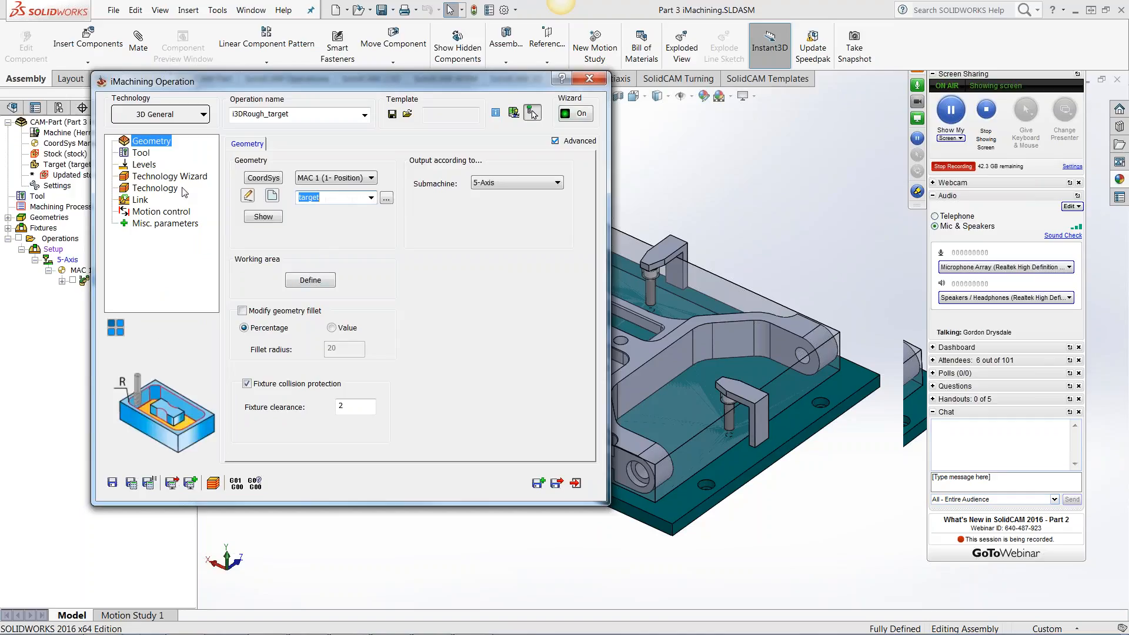
{"action": "left_click_drag", "start_coordinate": [281, 82], "coordinate": [319, 83]}
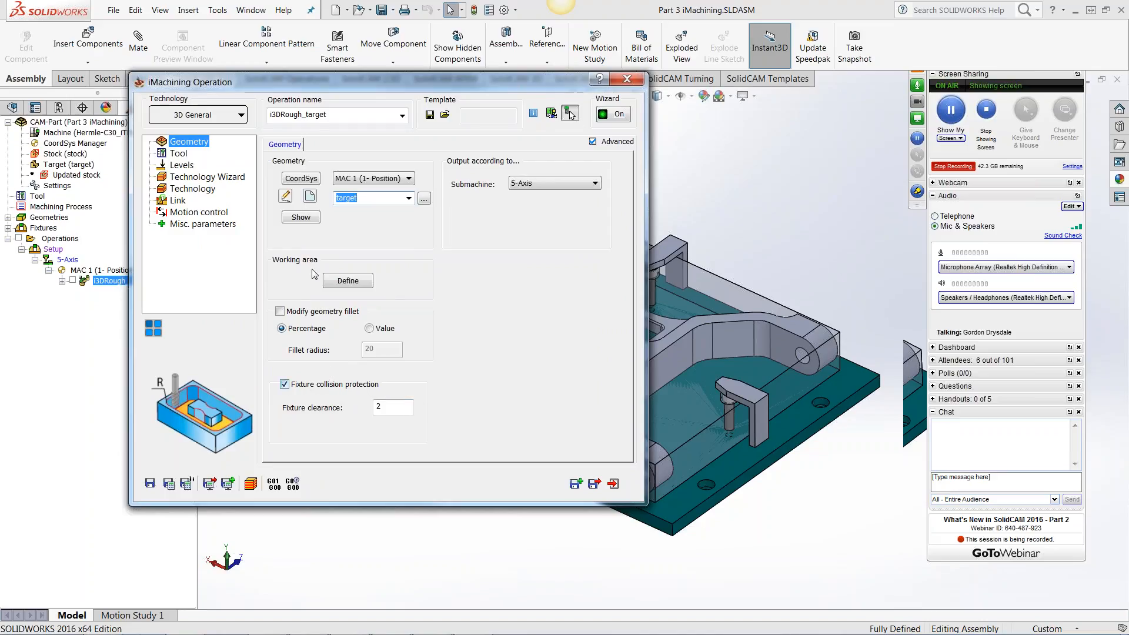
{"action": "left_click", "coordinate": [390, 410]}
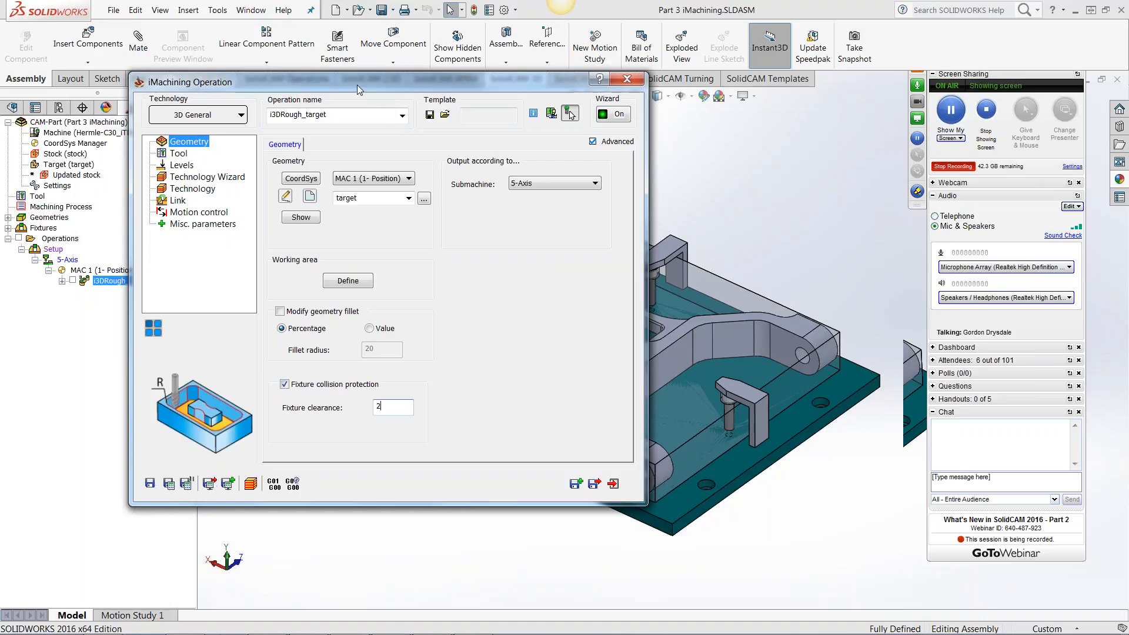
{"action": "left_click_drag", "start_coordinate": [380, 86], "coordinate": [440, 83]}
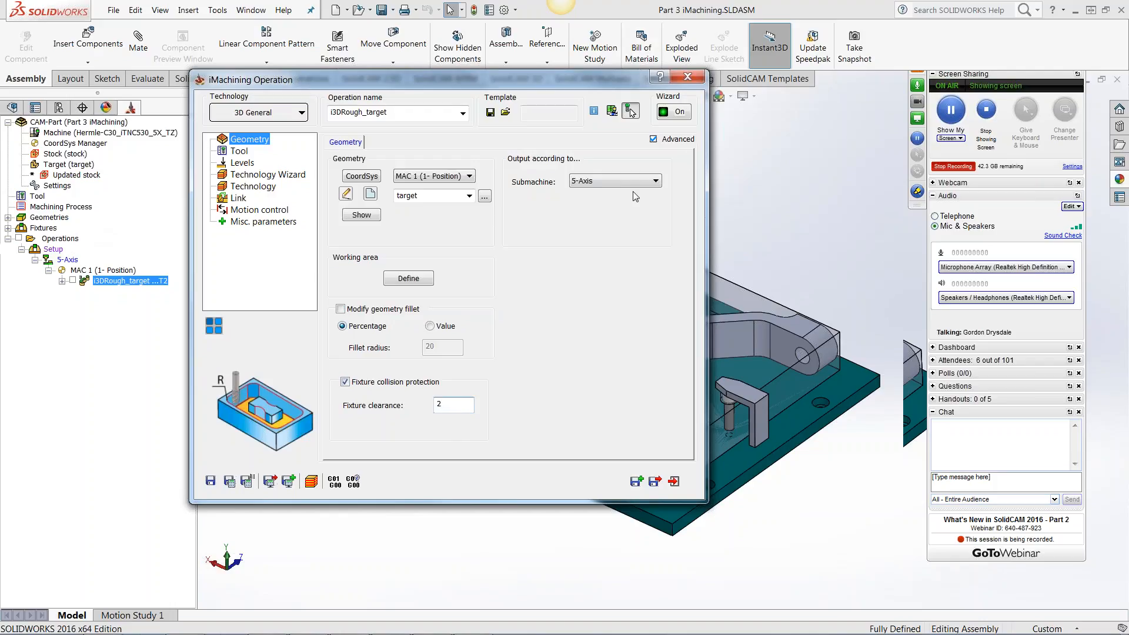
{"action": "left_click", "coordinate": [689, 77]}
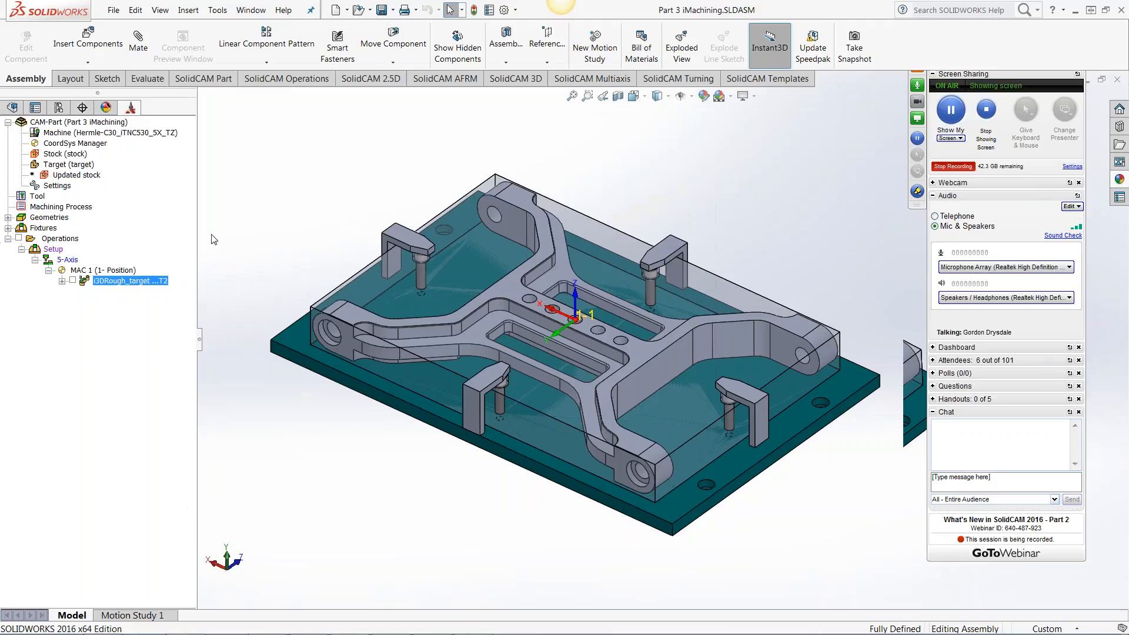
Step: Examine the list of clamping and plate fixtures defined for the CAM-part, then collapse it
{"action": "left_click", "coordinate": [42, 229]}
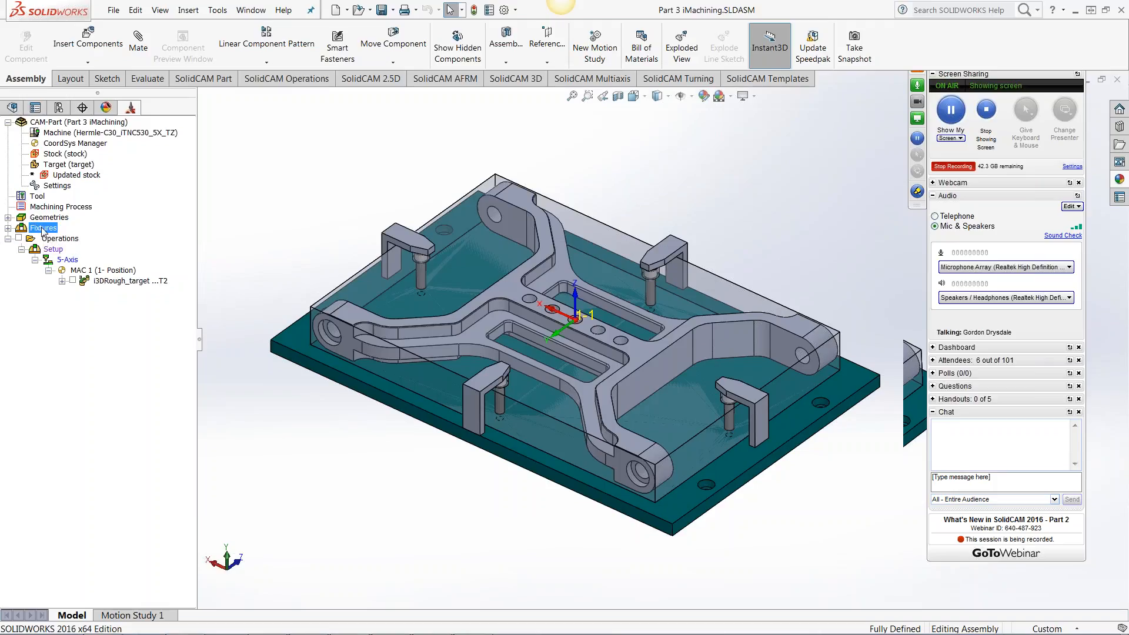
{"action": "left_click", "coordinate": [8, 228]}
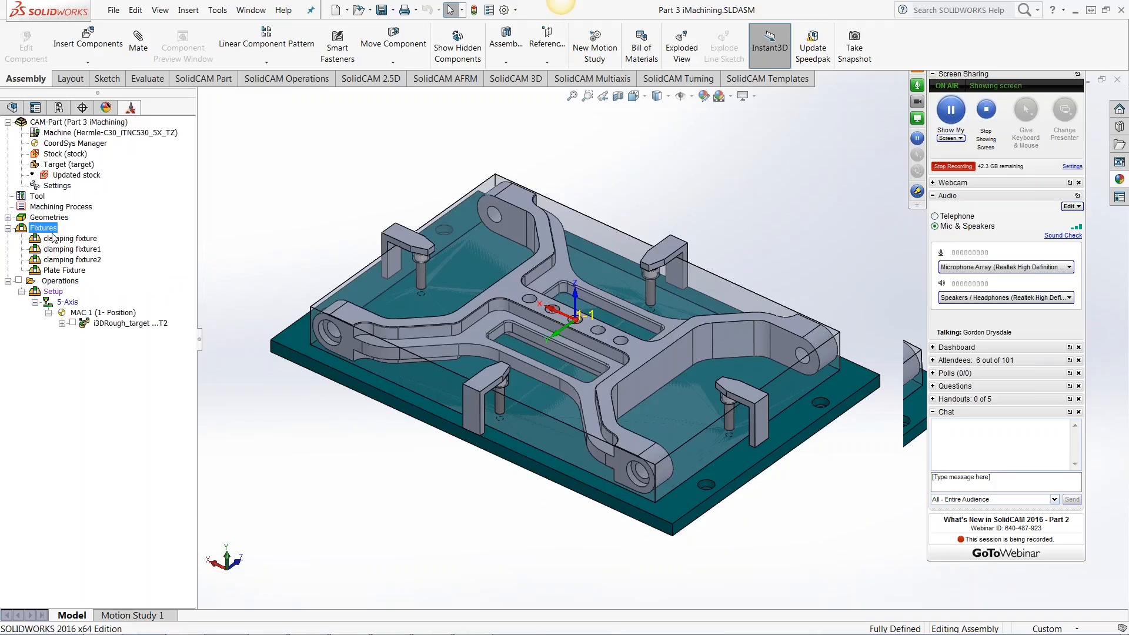
{"action": "left_click", "coordinate": [7, 228]}
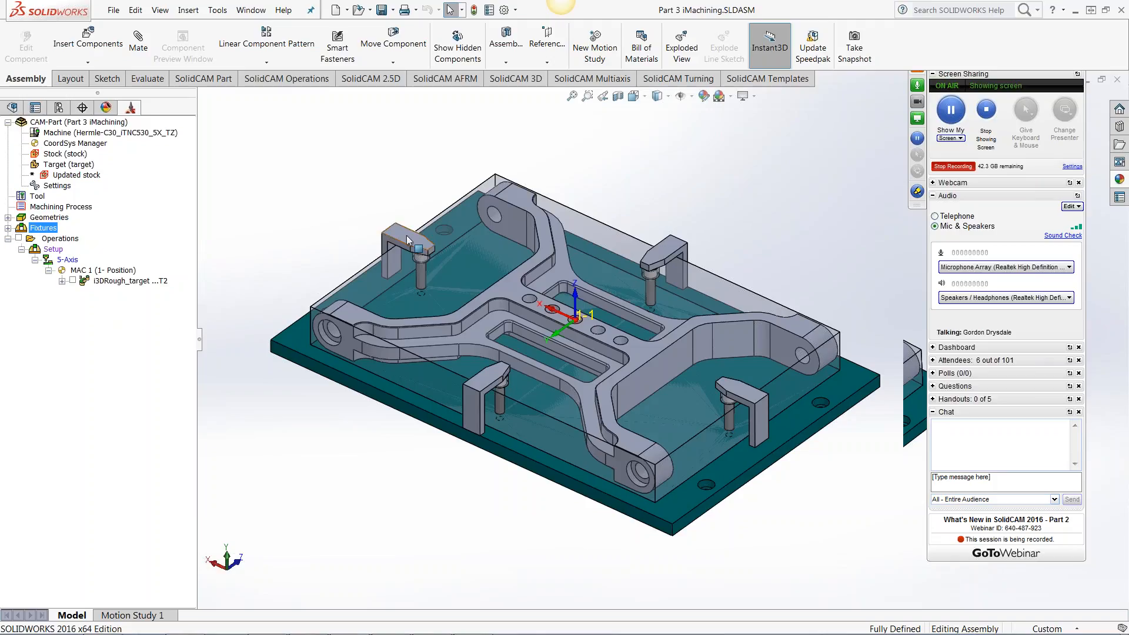
Step: Open the definition of a new fixture to review its configuration and model selection options, then cancel it
{"action": "right_click", "coordinate": [47, 233]}
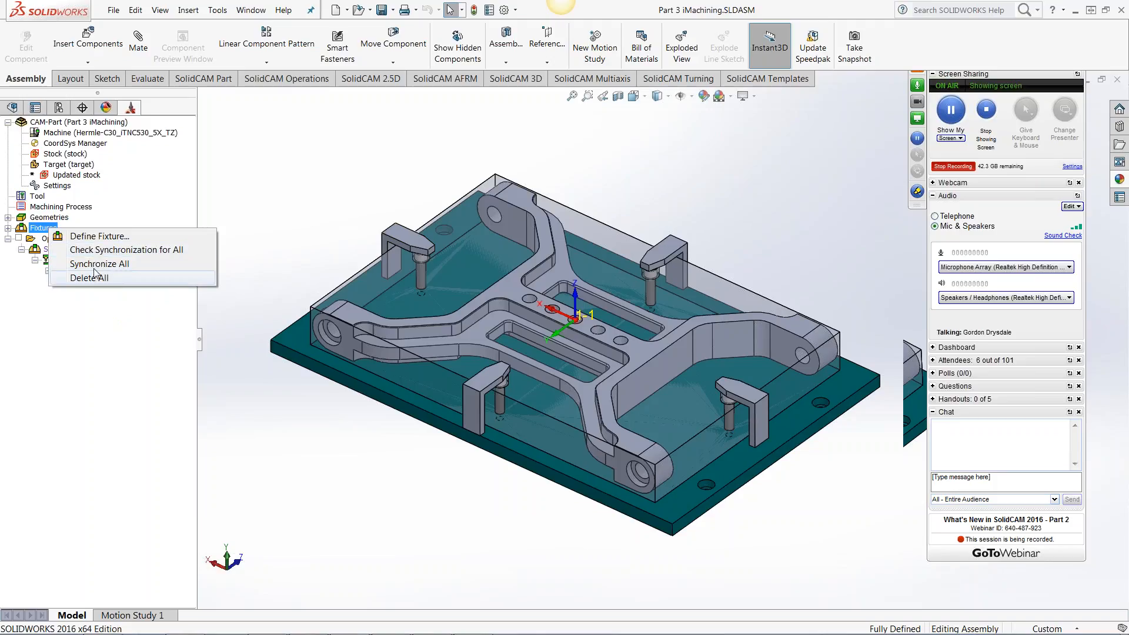
{"action": "left_click", "coordinate": [109, 252]}
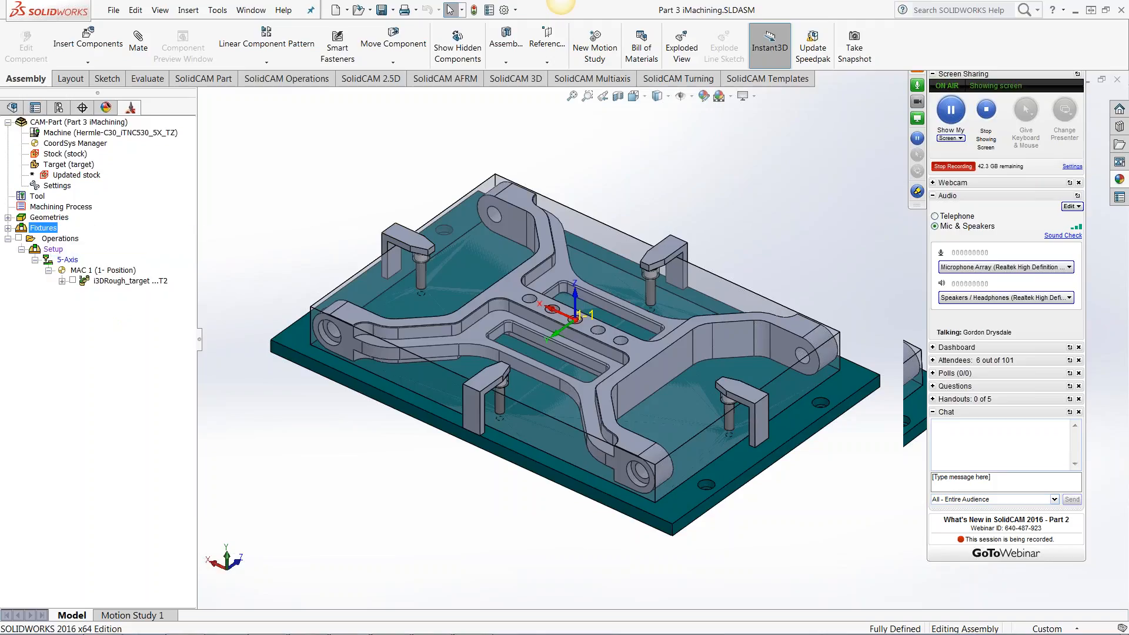
{"action": "right_click", "coordinate": [52, 232]}
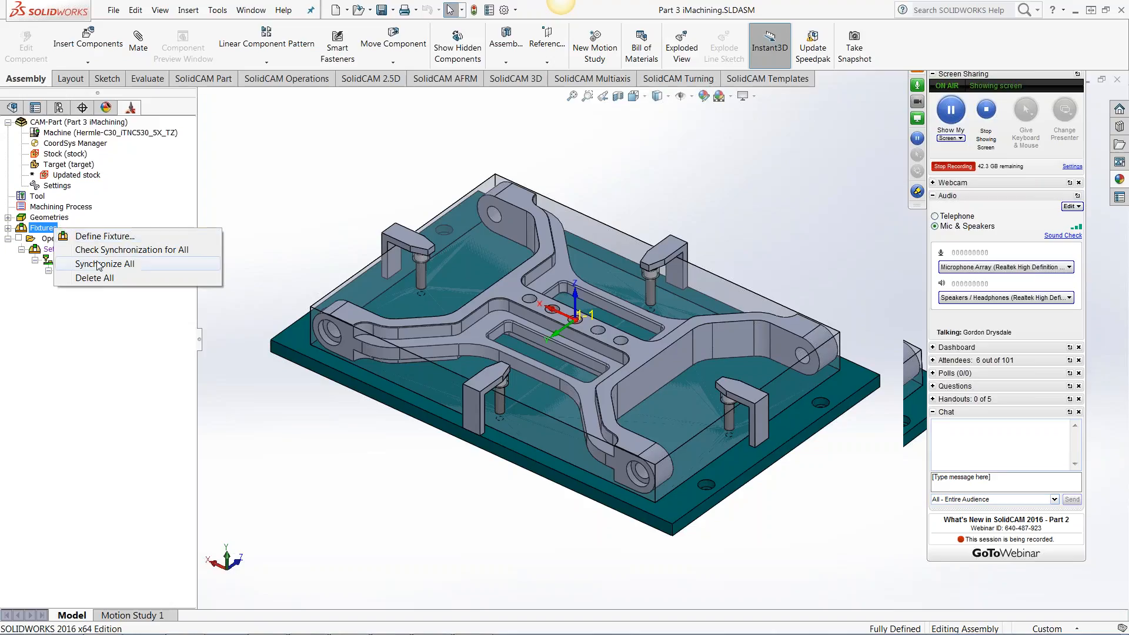
{"action": "left_click", "coordinate": [98, 264]}
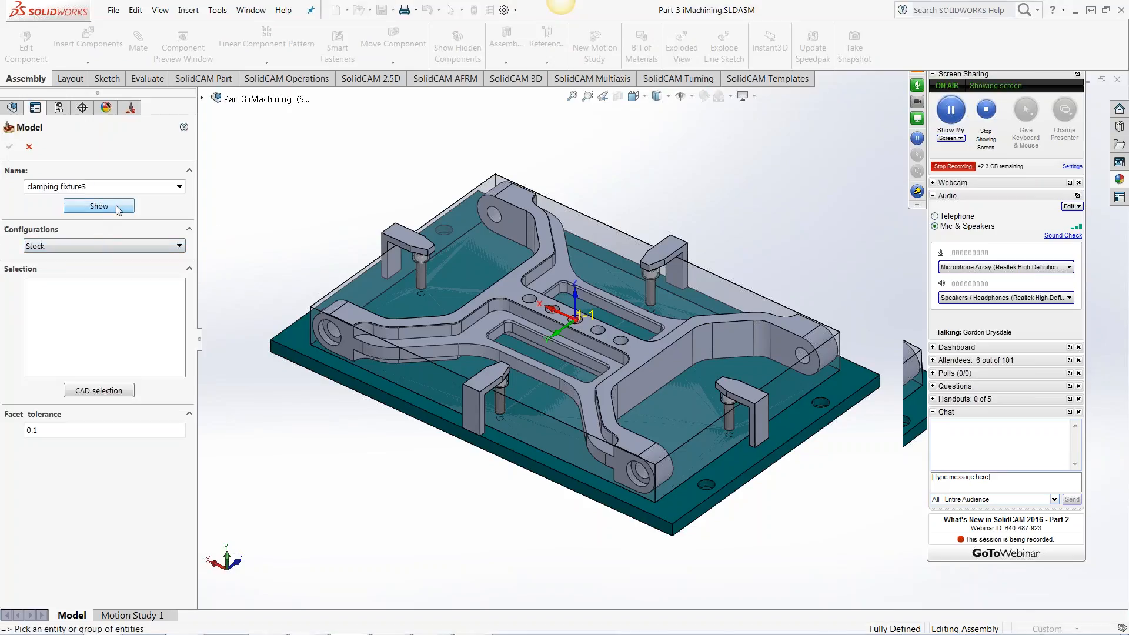
{"action": "left_click", "coordinate": [113, 212]}
{"action": "left_click", "coordinate": [29, 147]}
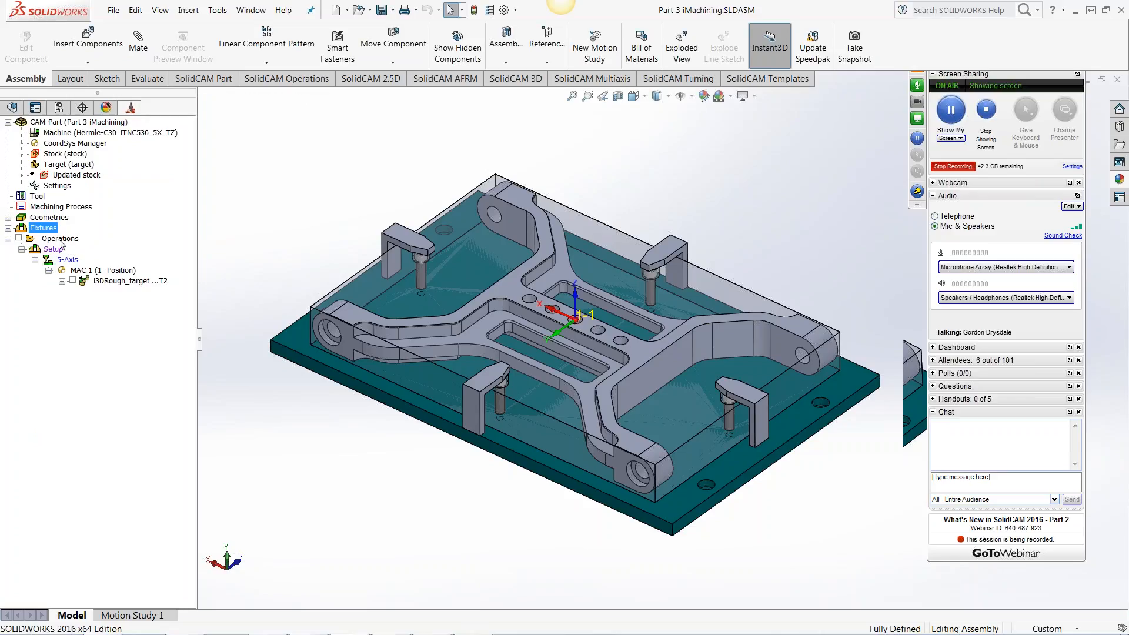
{"action": "right_click", "coordinate": [49, 226]}
{"action": "left_click", "coordinate": [105, 352]}
Step: Simulate the i3DRough_target operation in SolidVerify and start playing the material removal around the clamps
{"action": "right_click", "coordinate": [115, 282]}
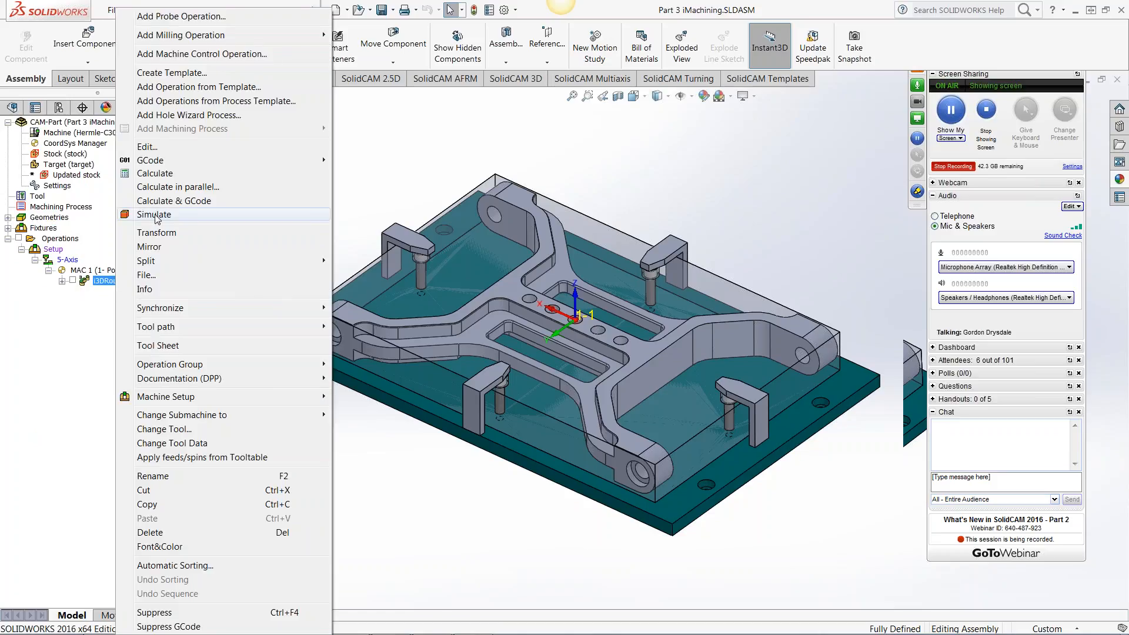
{"action": "left_click", "coordinate": [156, 215]}
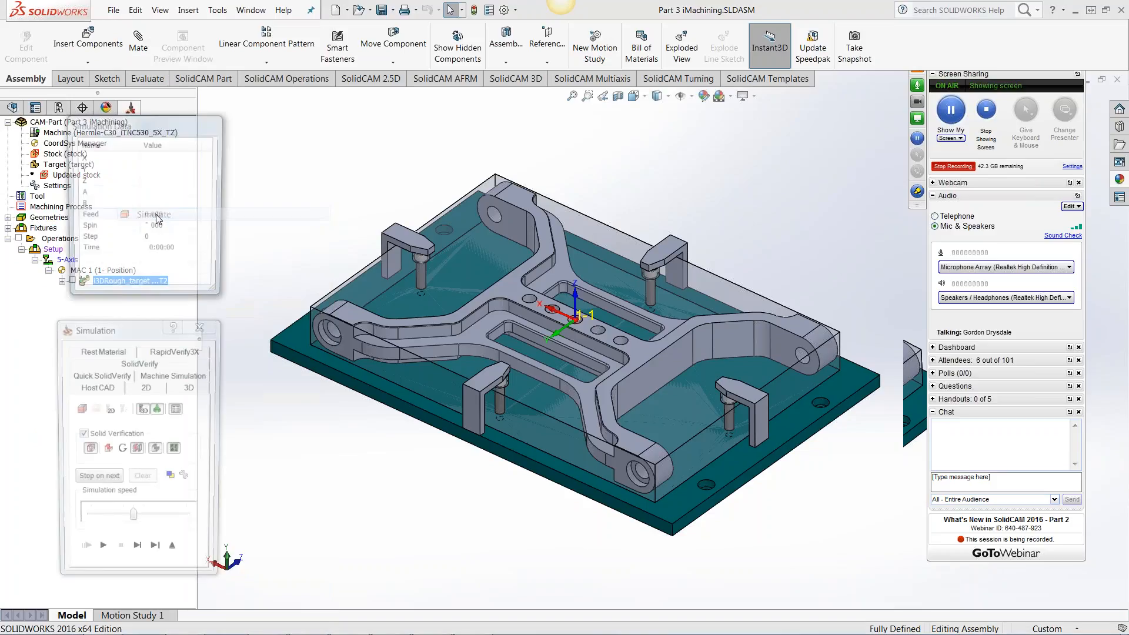
{"action": "left_click", "coordinate": [140, 363]}
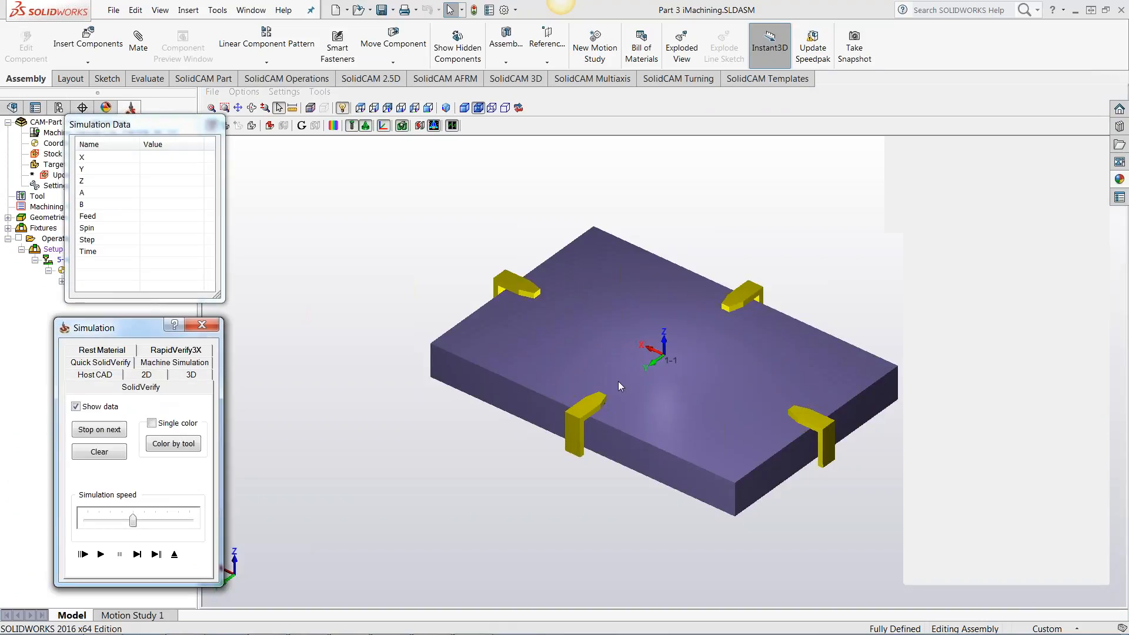
{"action": "left_click", "coordinate": [137, 554]}
{"action": "left_click", "coordinate": [101, 556]}
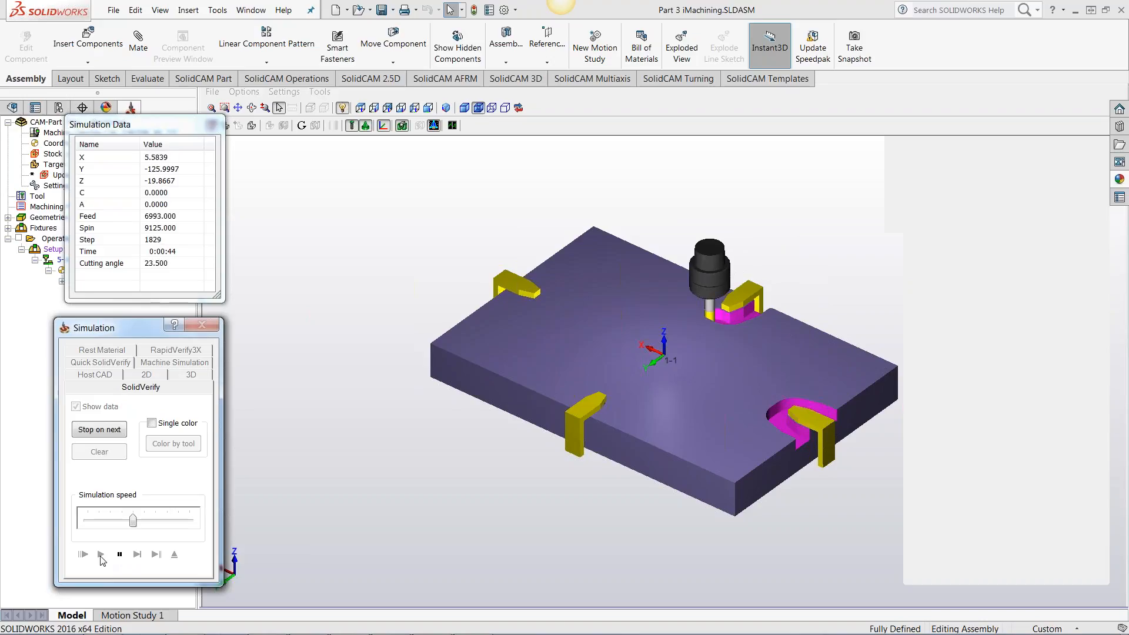
Step: Raise the simulation speed to nearly maximum, watch the roughing to the end, and close the simulation
{"action": "left_click", "coordinate": [154, 524]}
{"action": "left_click", "coordinate": [154, 524]}
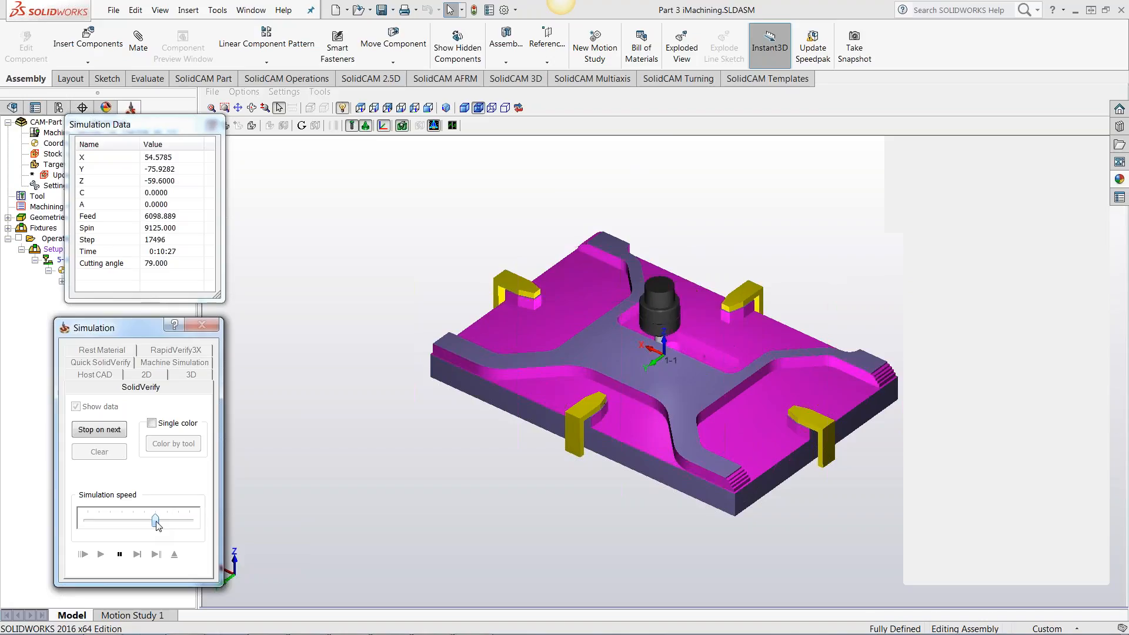
{"action": "left_click_drag", "start_coordinate": [157, 518], "coordinate": [193, 528]}
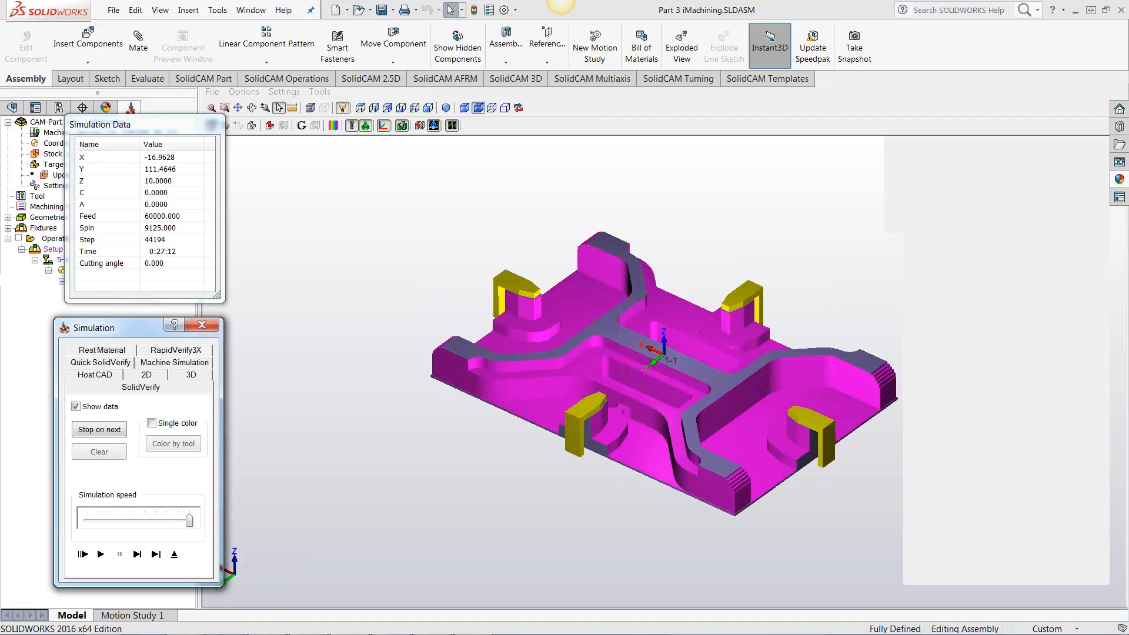
{"action": "left_click", "coordinate": [209, 327]}
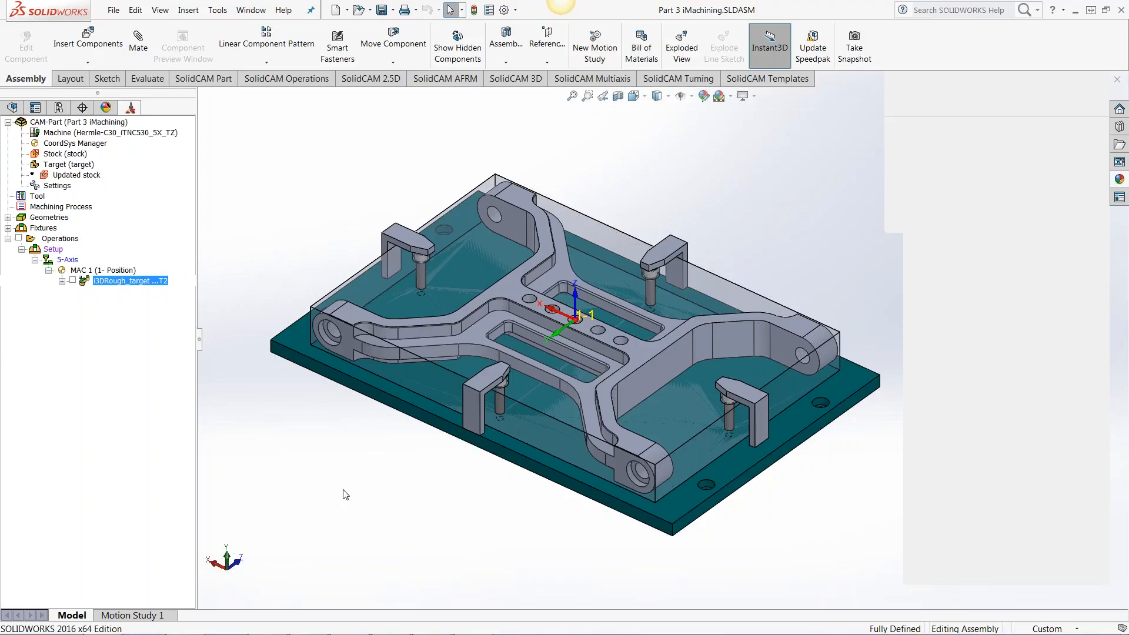
{"action": "mouse_move", "coordinate": [367, 499]}
{"action": "middle_mouse_down"}
{"action": "mouse_move", "coordinate": [369, 479]}
{"action": "mouse_move", "coordinate": [369, 489]}
{"action": "middle_mouse_up"}
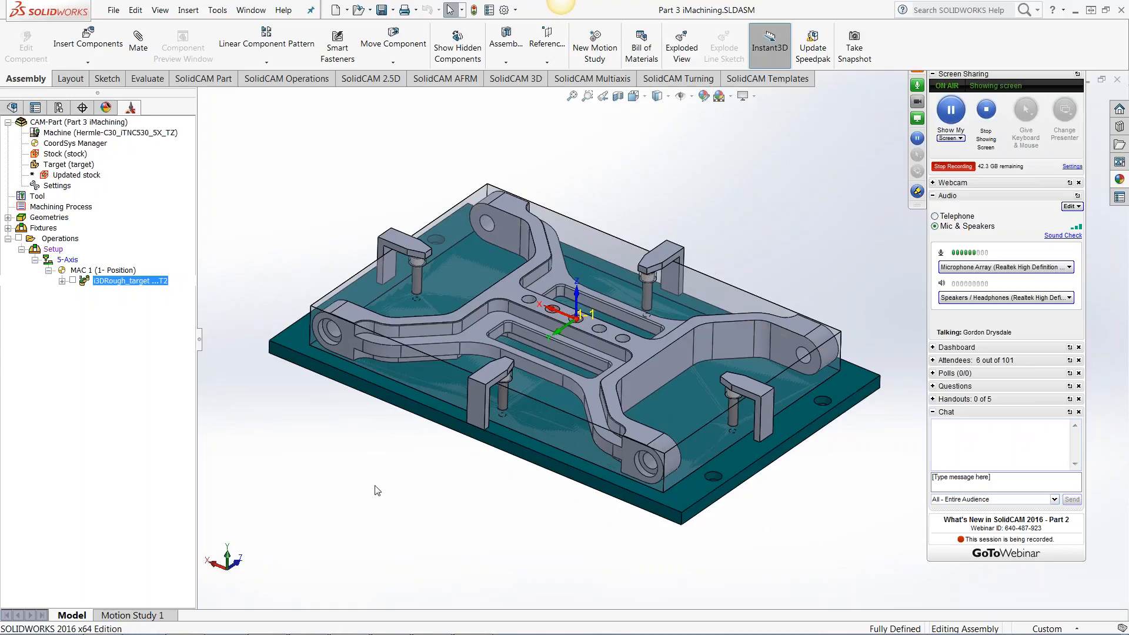
{"action": "middle_click_drag", "start_coordinate": [803, 490], "coordinate": [798, 485]}
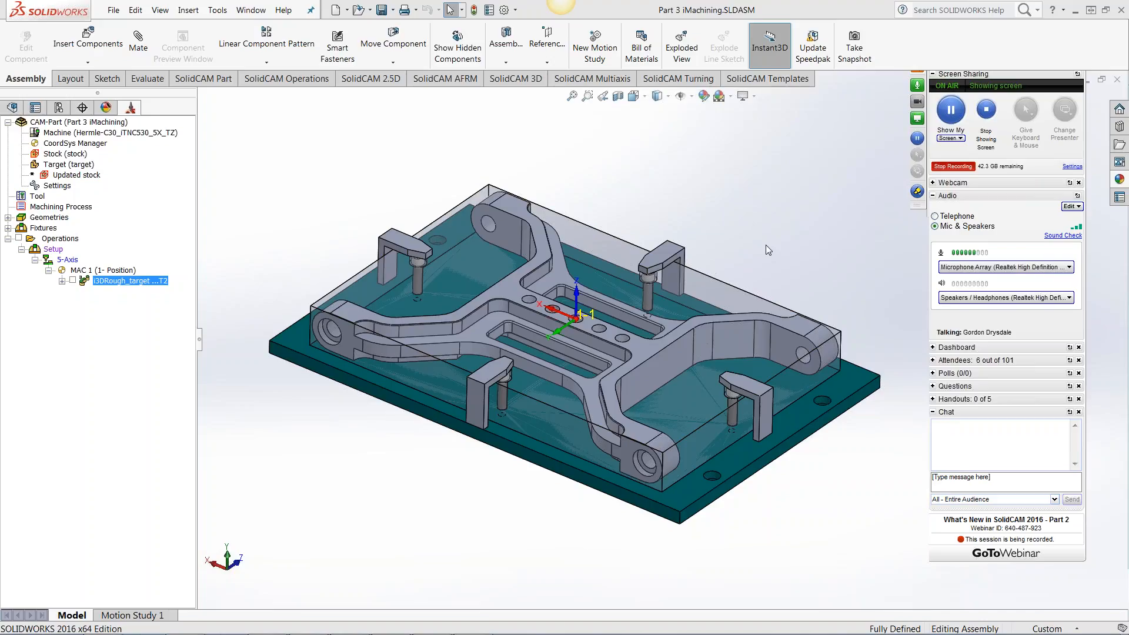
{"action": "middle_click_drag", "start_coordinate": [780, 255], "coordinate": [782, 256]}
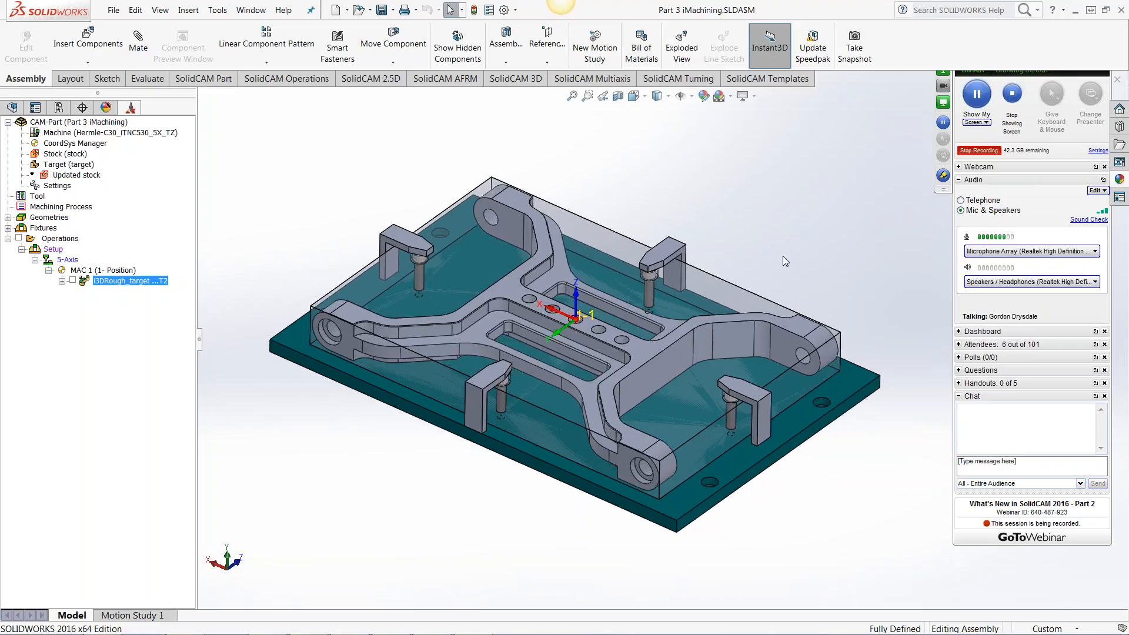